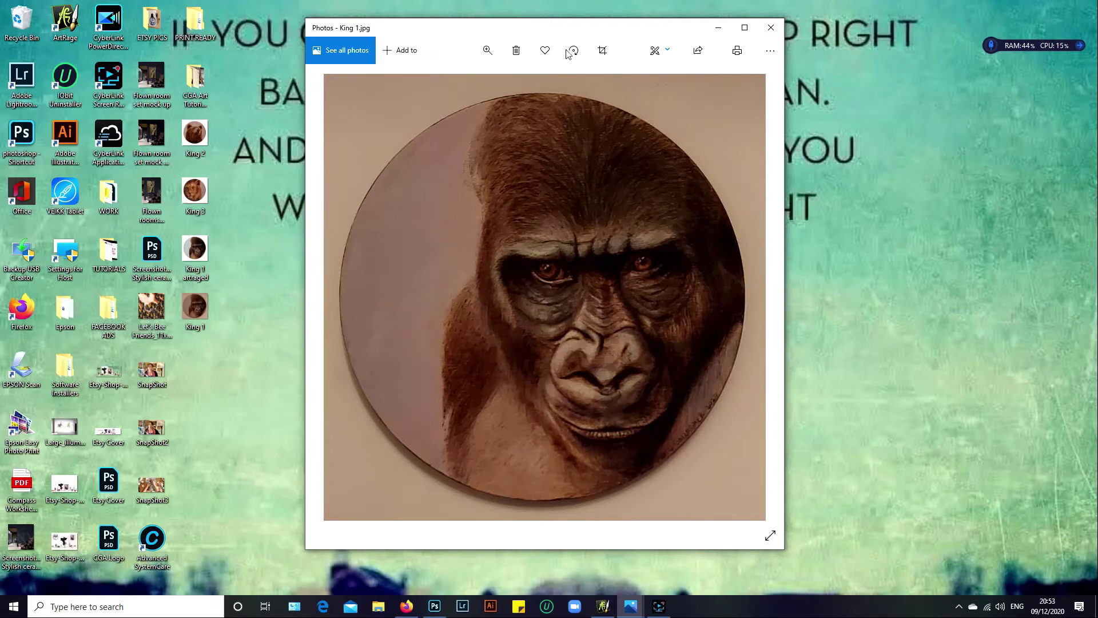
Arrange the King 1.jpg and King 1 artraged.jpg photos beside each other and compare the original gorilla painting with its repainted version.
drag(552, 33, 270, 33)
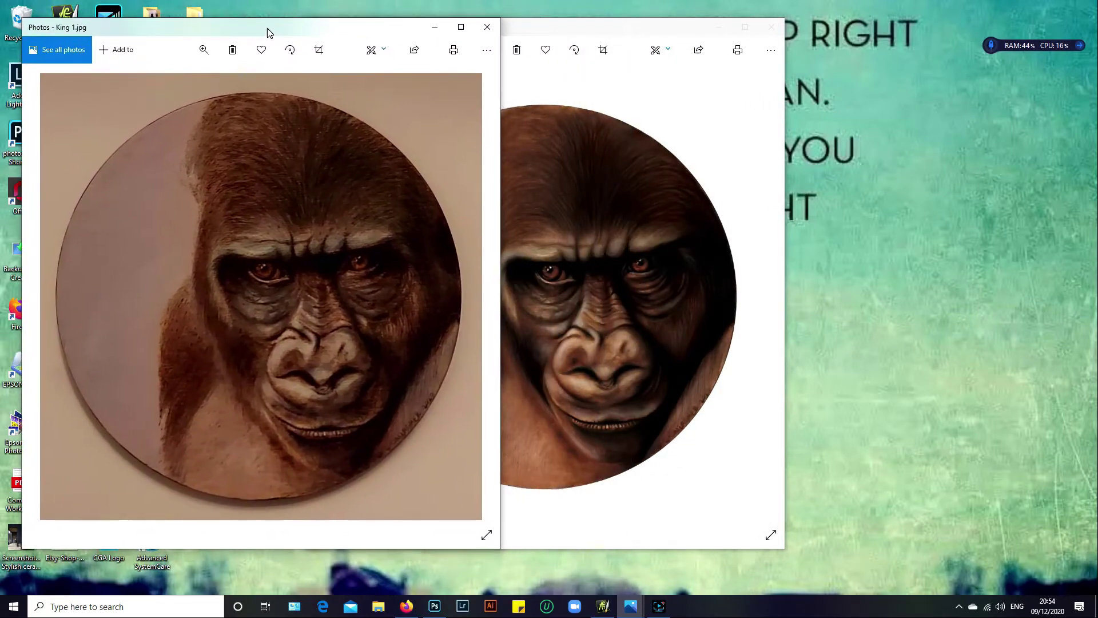
drag(518, 27, 572, 28)
drag(238, 23, 458, 27)
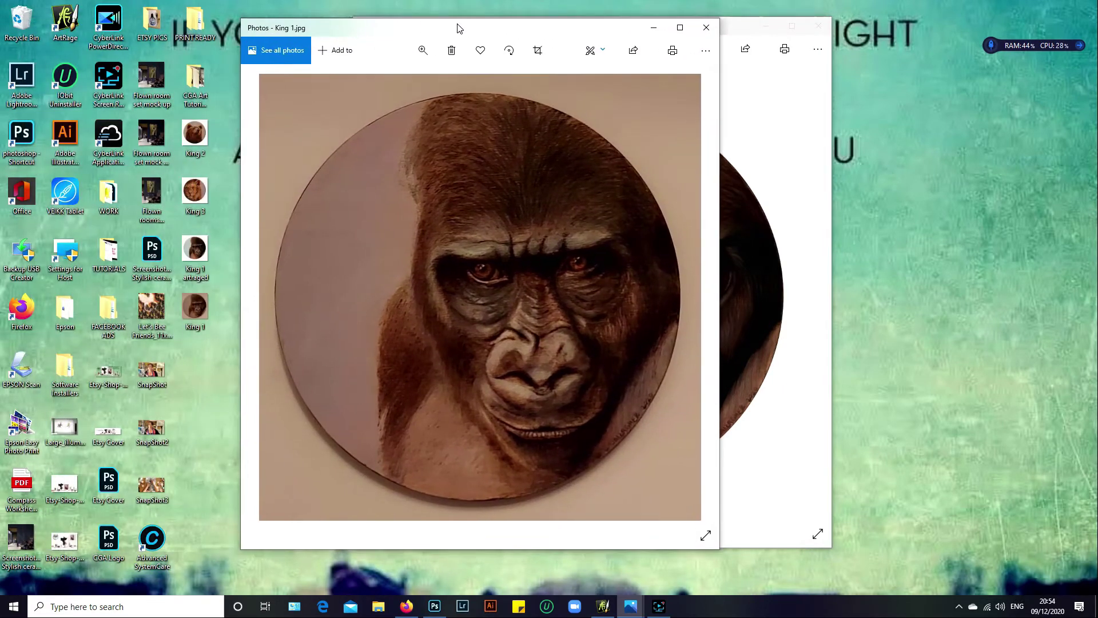
click(730, 28)
drag(723, 29, 662, 32)
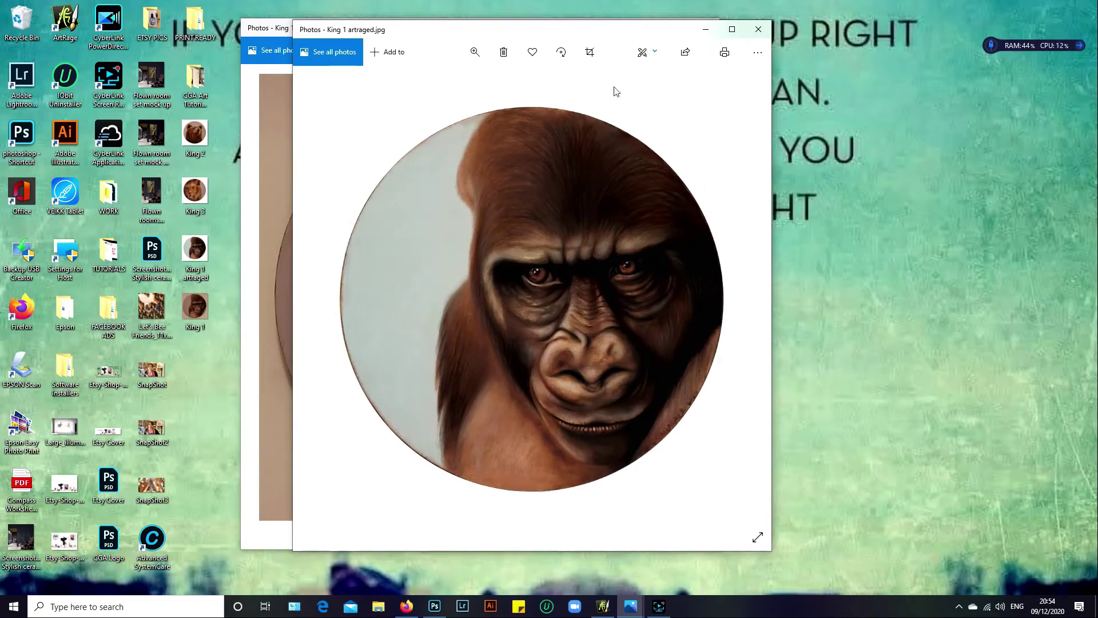
drag(592, 34, 830, 34)
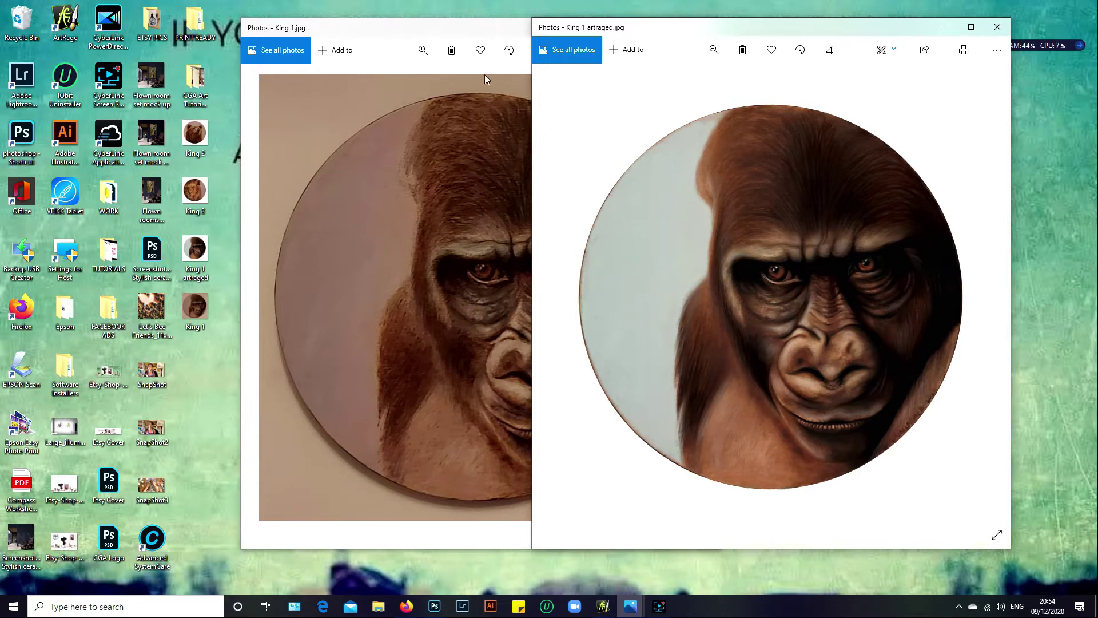
click(491, 30)
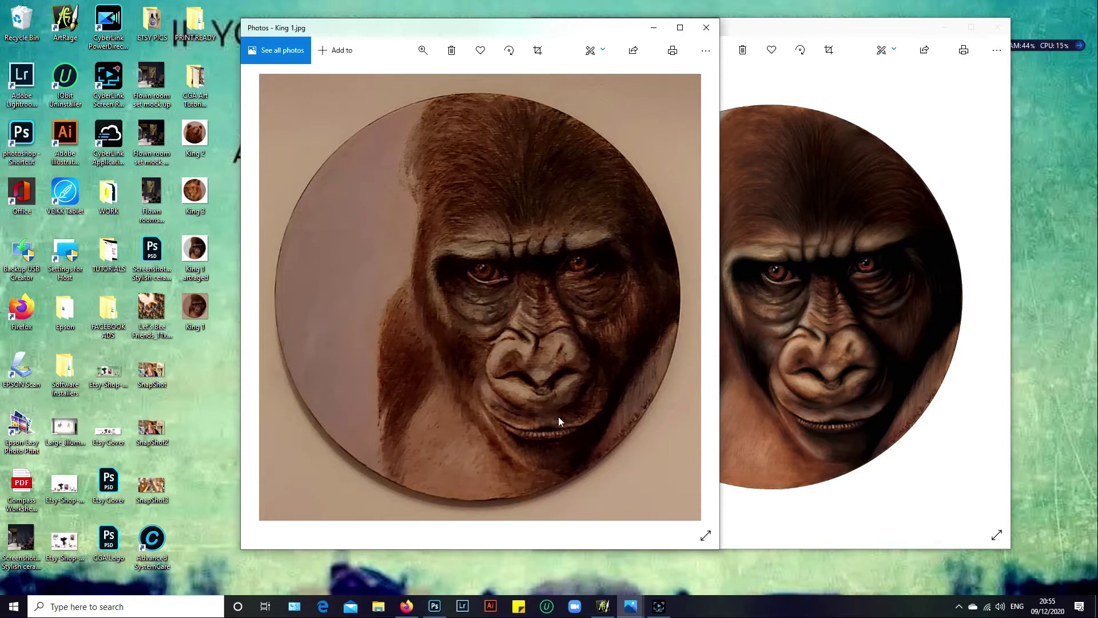
click(761, 84)
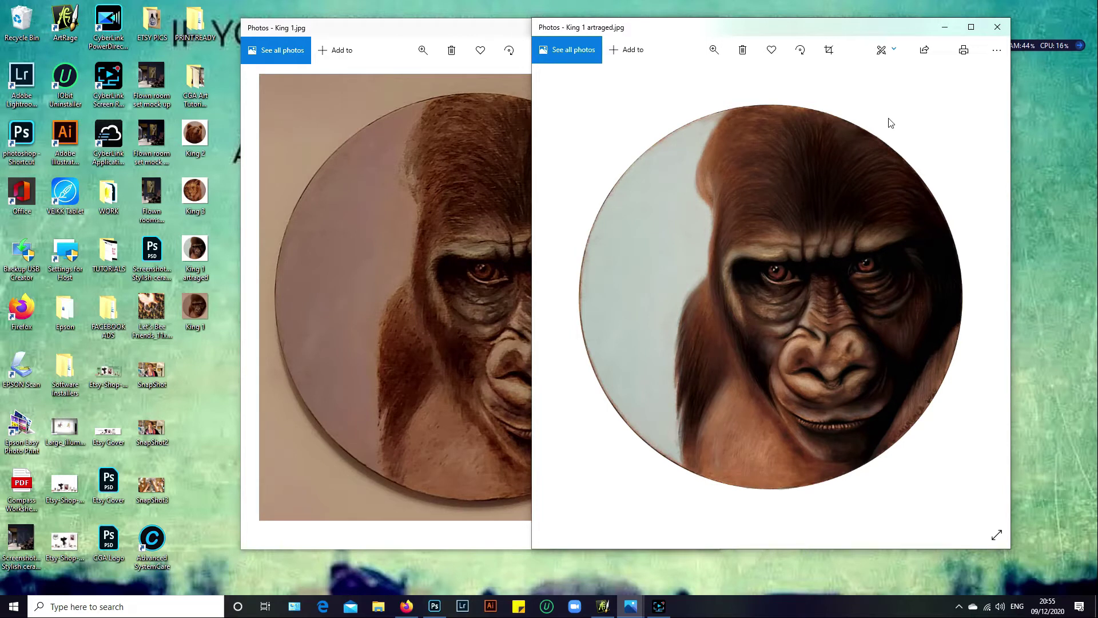
drag(767, 33, 717, 30)
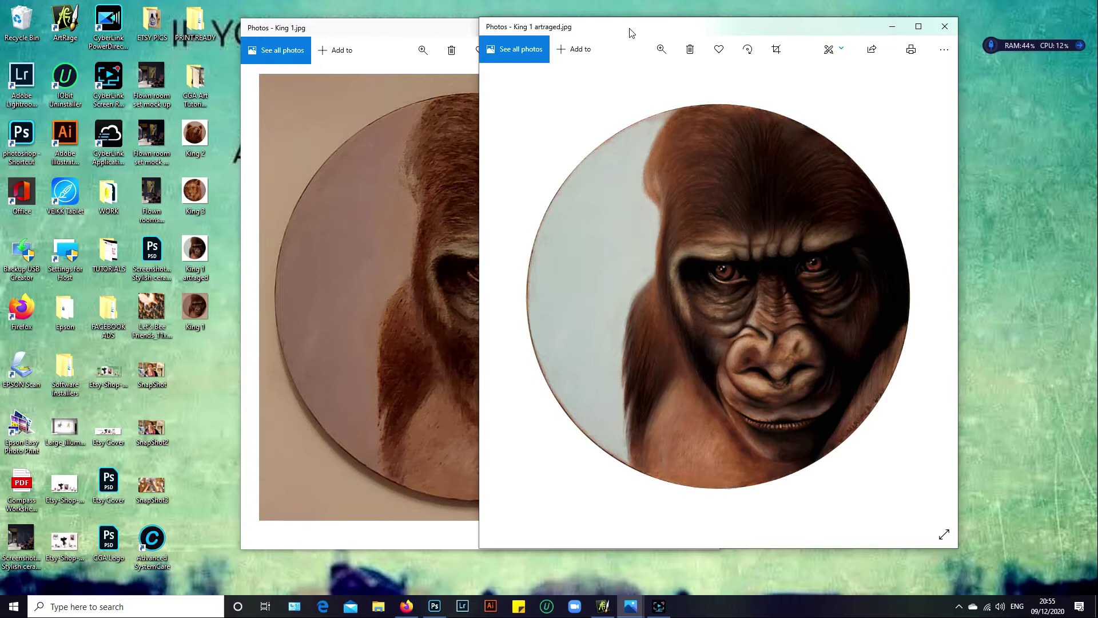
drag(631, 33, 689, 34)
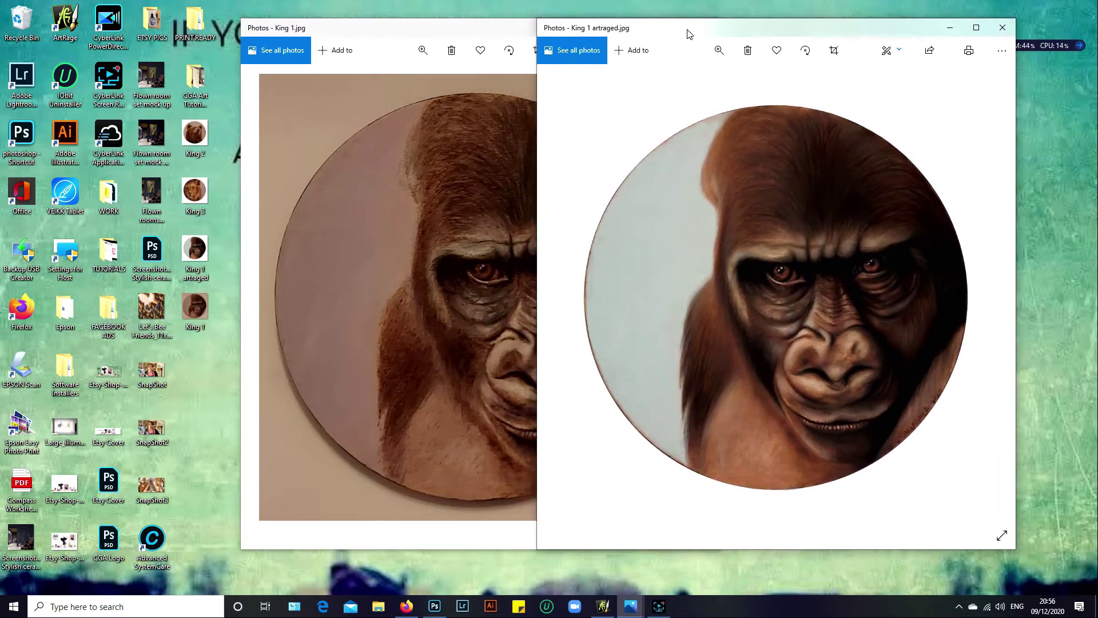
drag(449, 31, 266, 34)
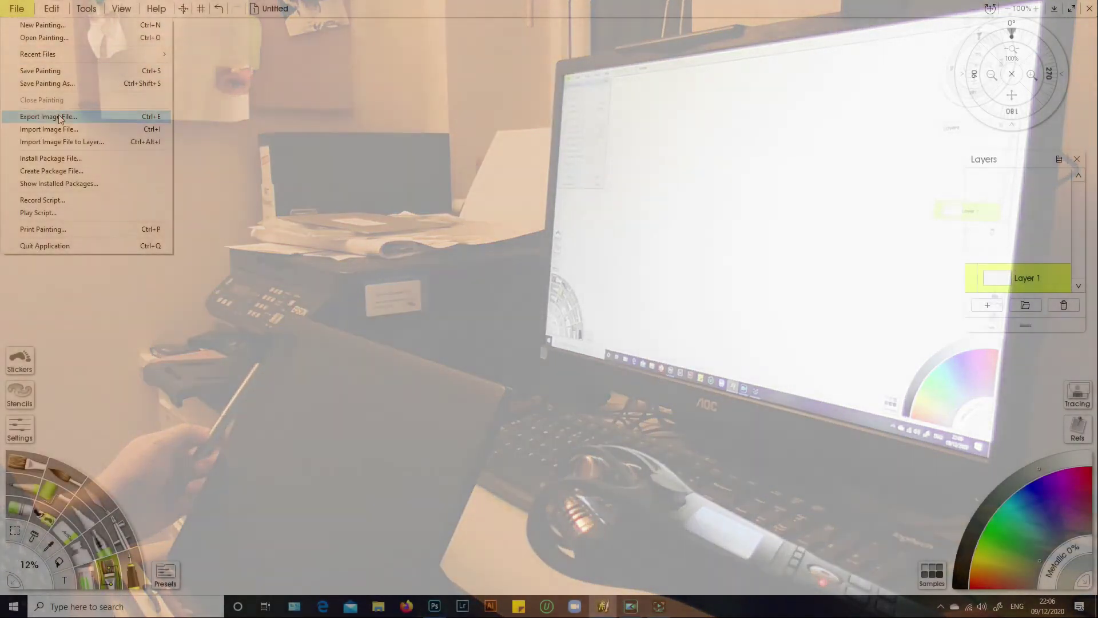
Switch to ArtRage and import the King 2 bear image from the Desktop.
click(60, 128)
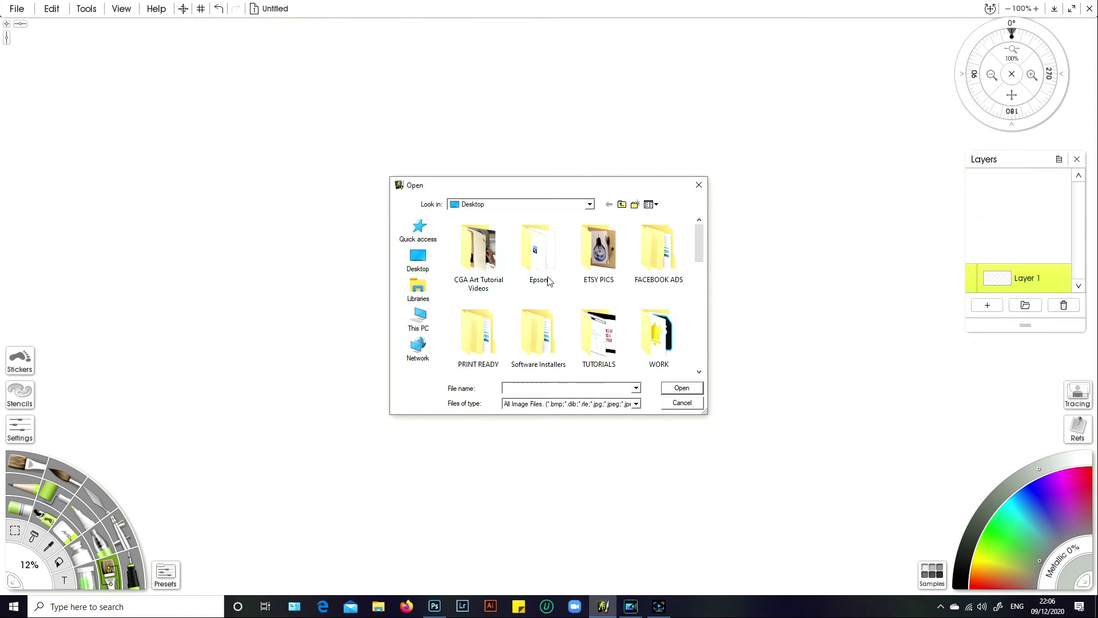
click(419, 261)
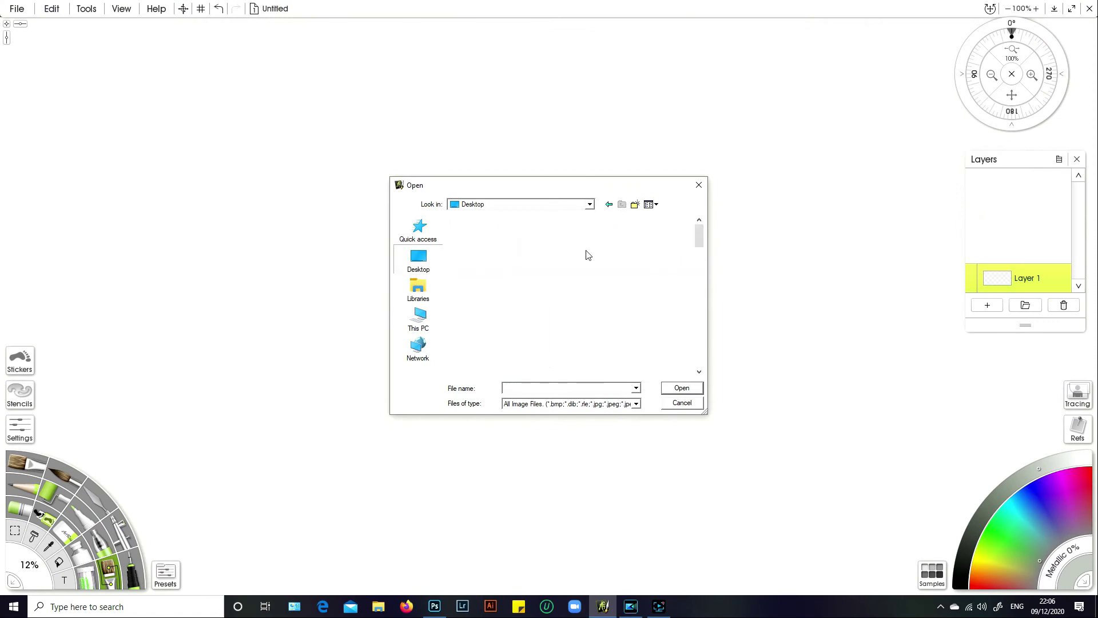
drag(697, 238, 706, 335)
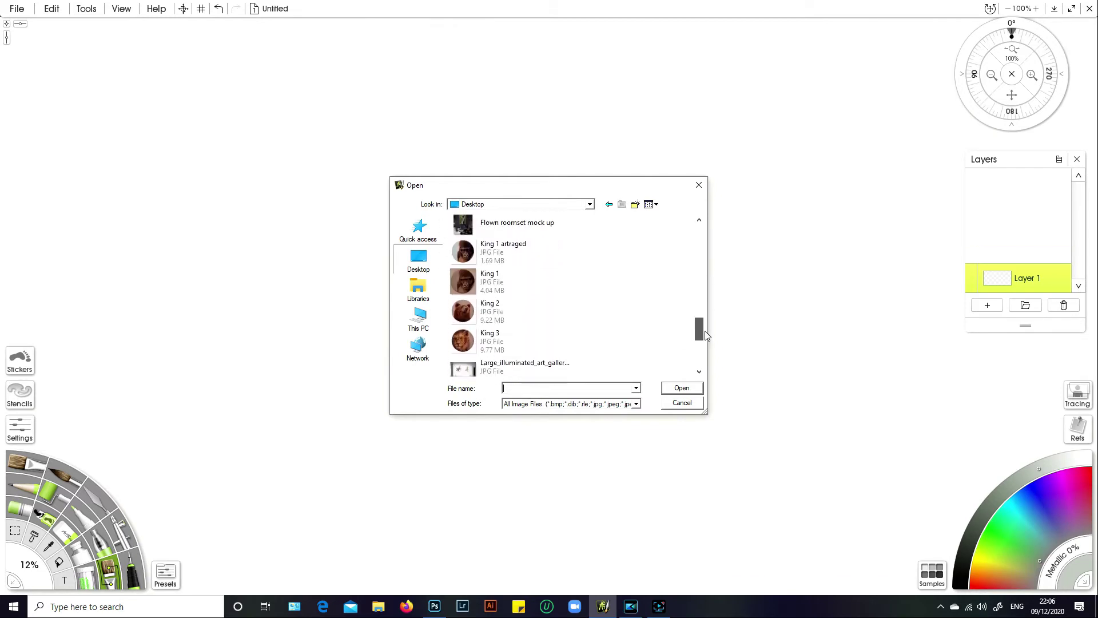
drag(706, 335, 703, 339)
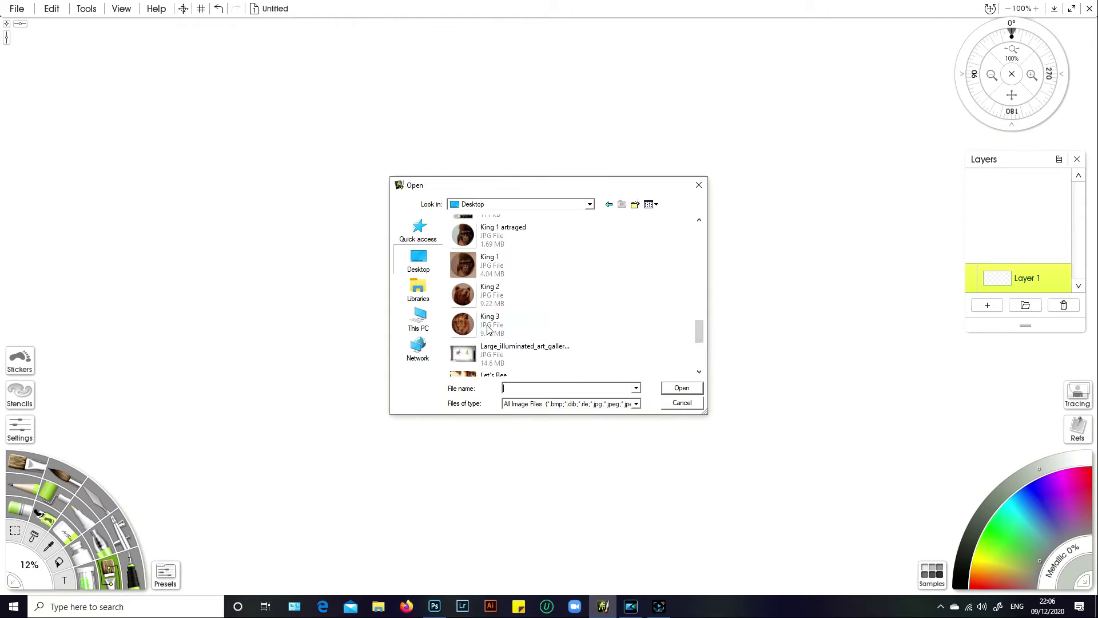
double_click(492, 299)
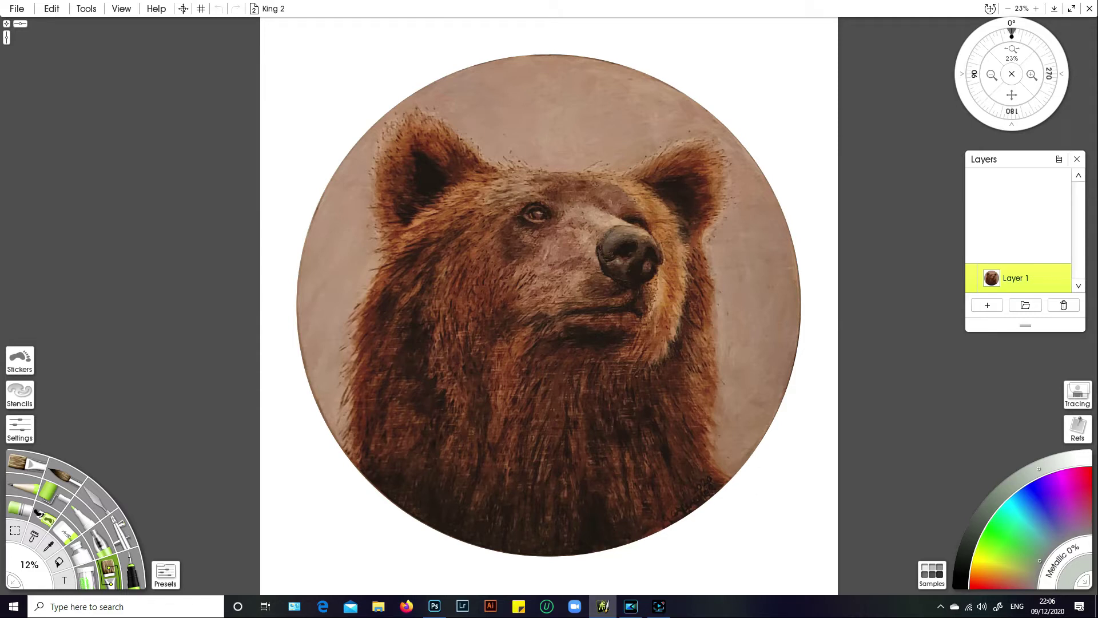
click(18, 10)
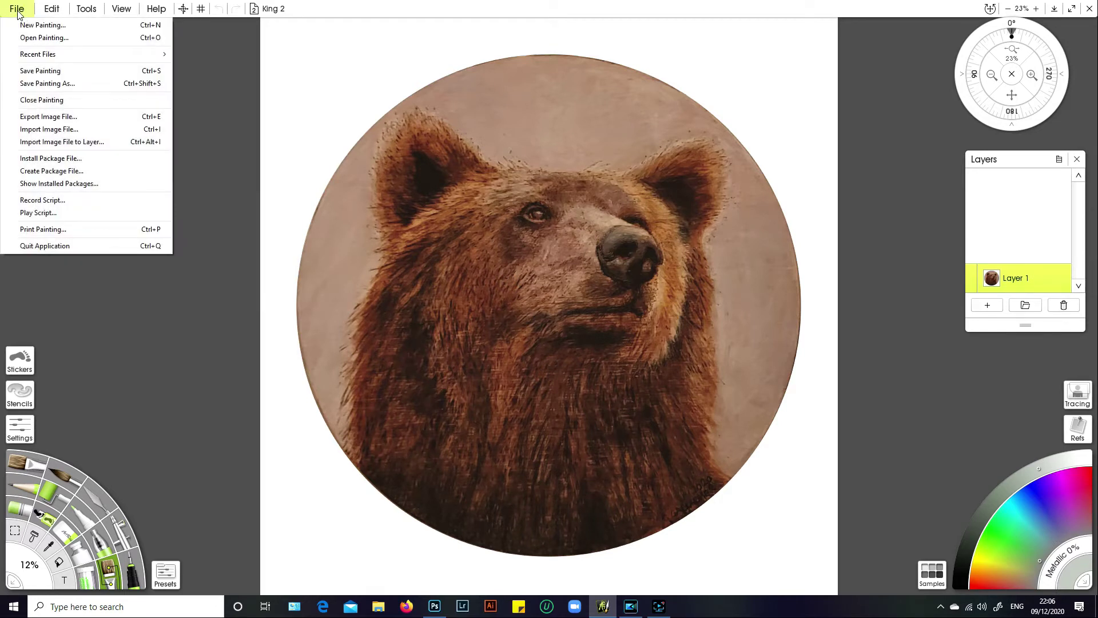
click(904, 225)
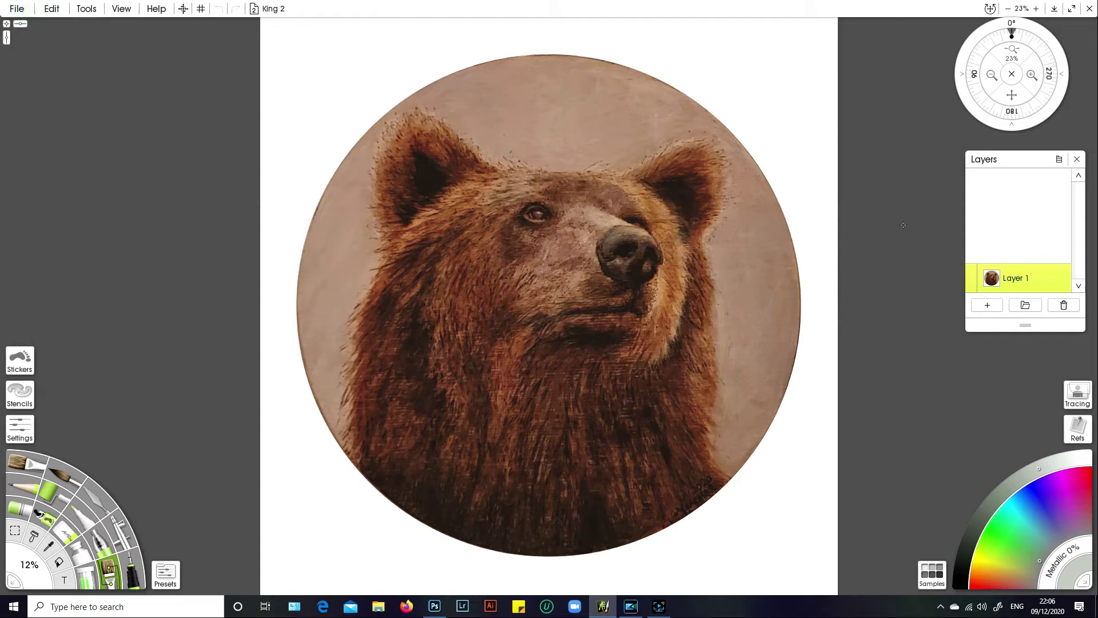
Add the King 1 artraged image from the Desktop as a reference and place it on the empty area beside the bear canvas.
click(1078, 428)
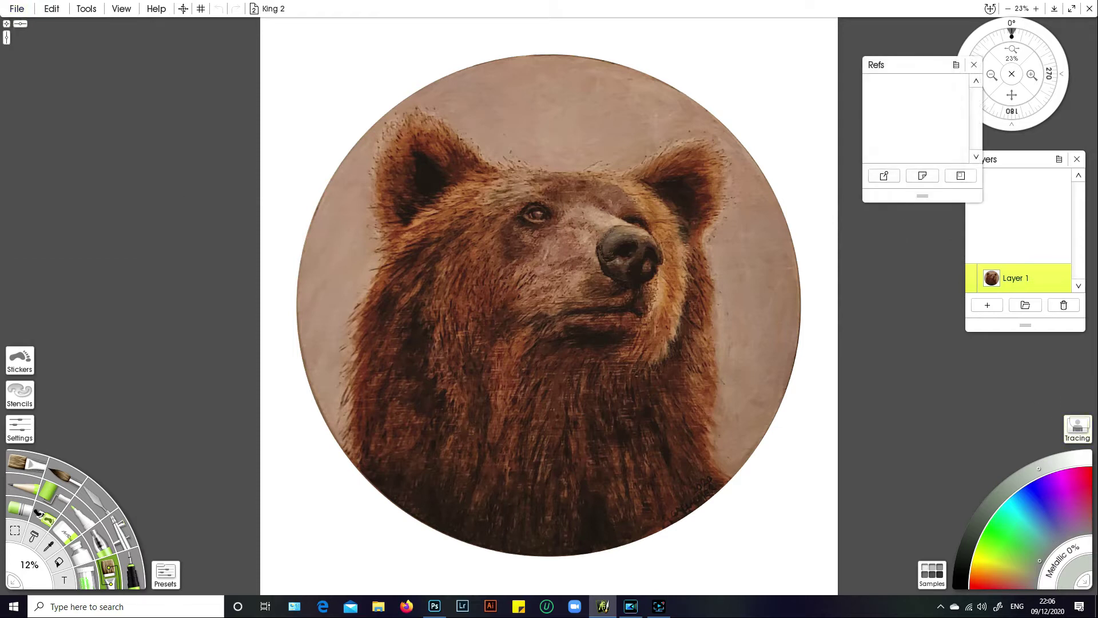
click(884, 176)
drag(698, 256, 701, 333)
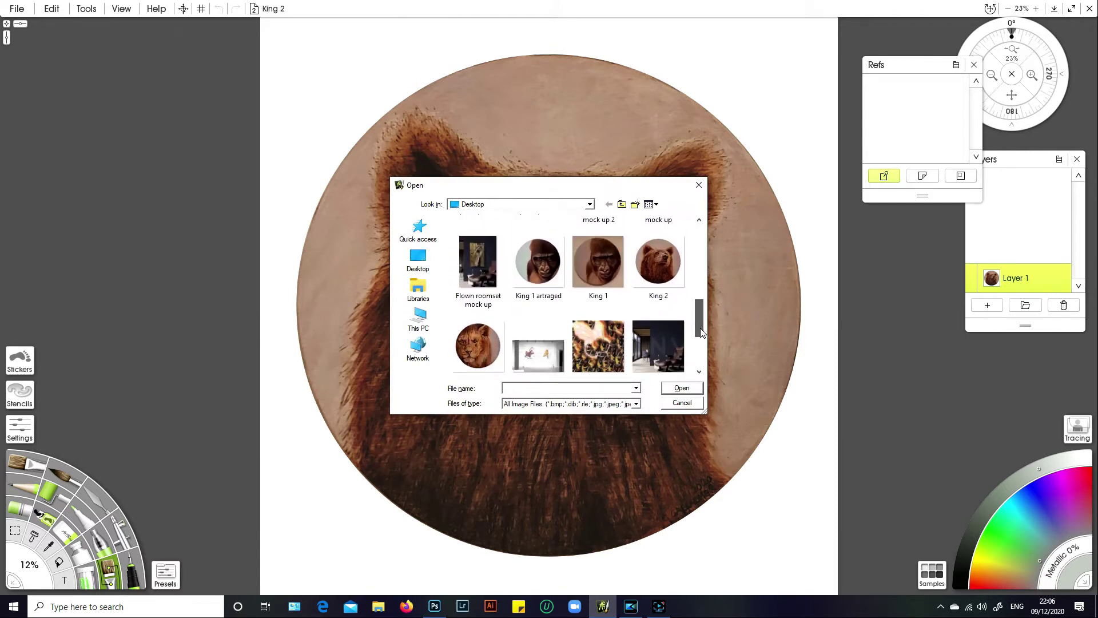
double_click(538, 264)
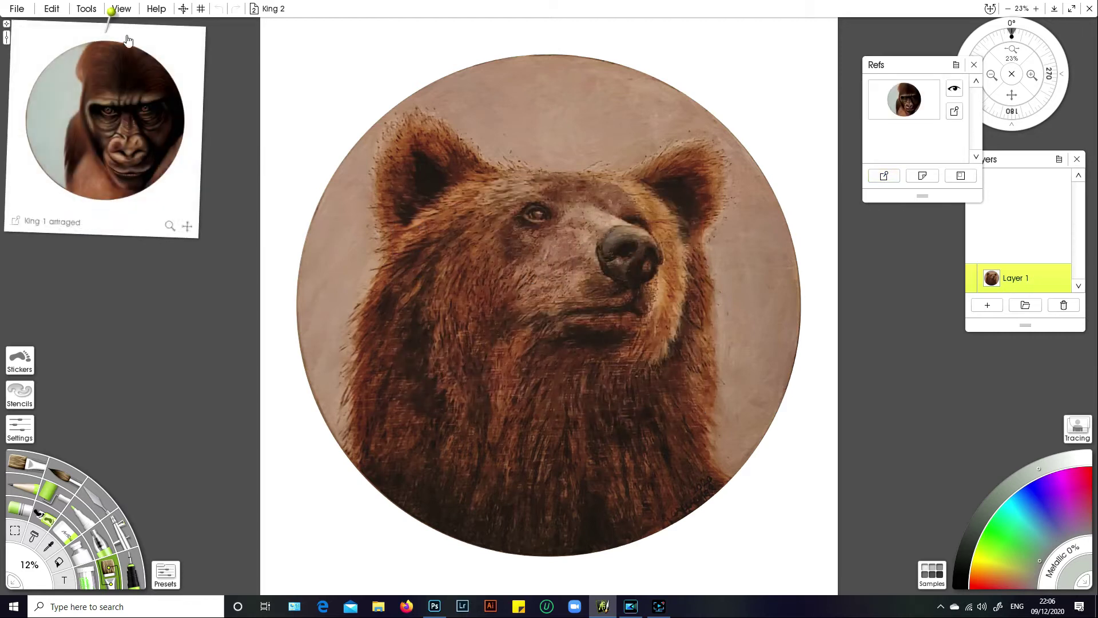
drag(135, 41, 174, 54)
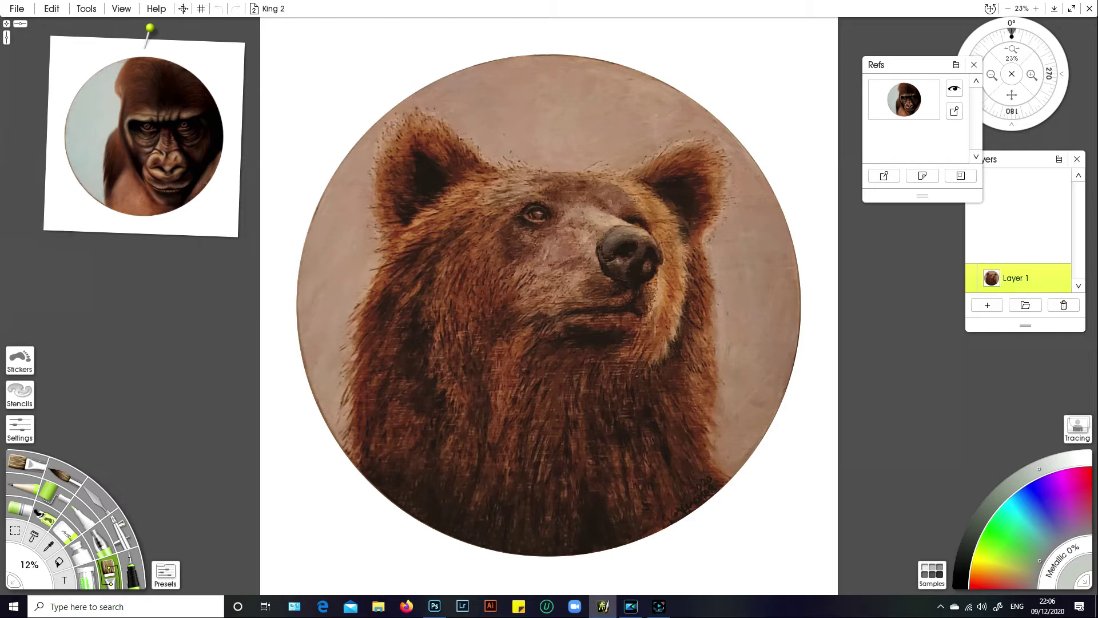
mouse_move(120, 138)
mouse_move(95, 103)
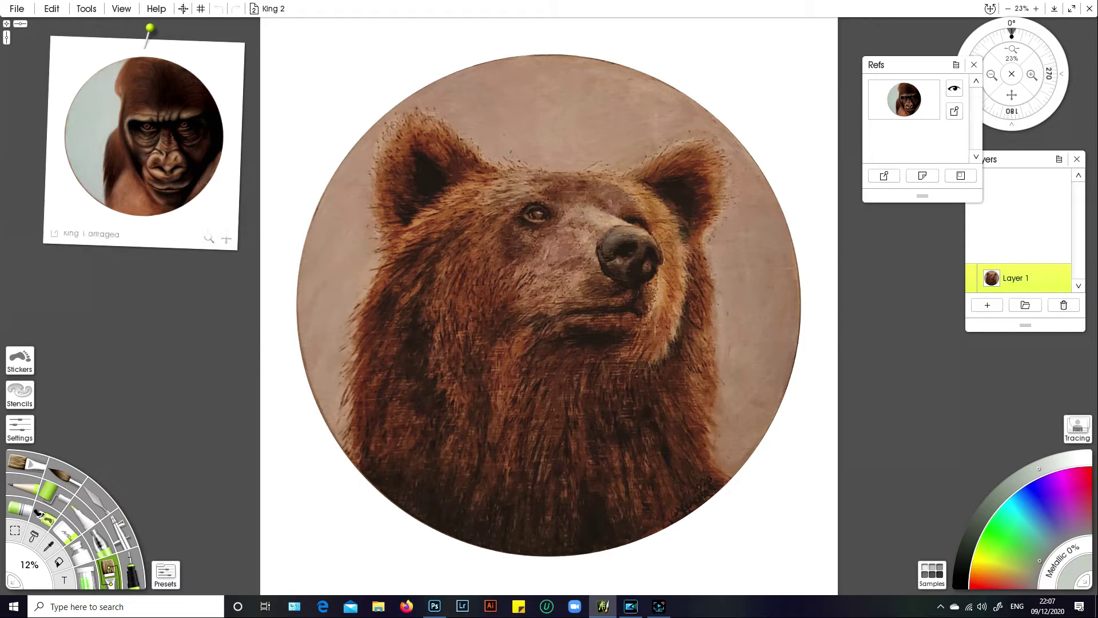
mouse_move(147, 98)
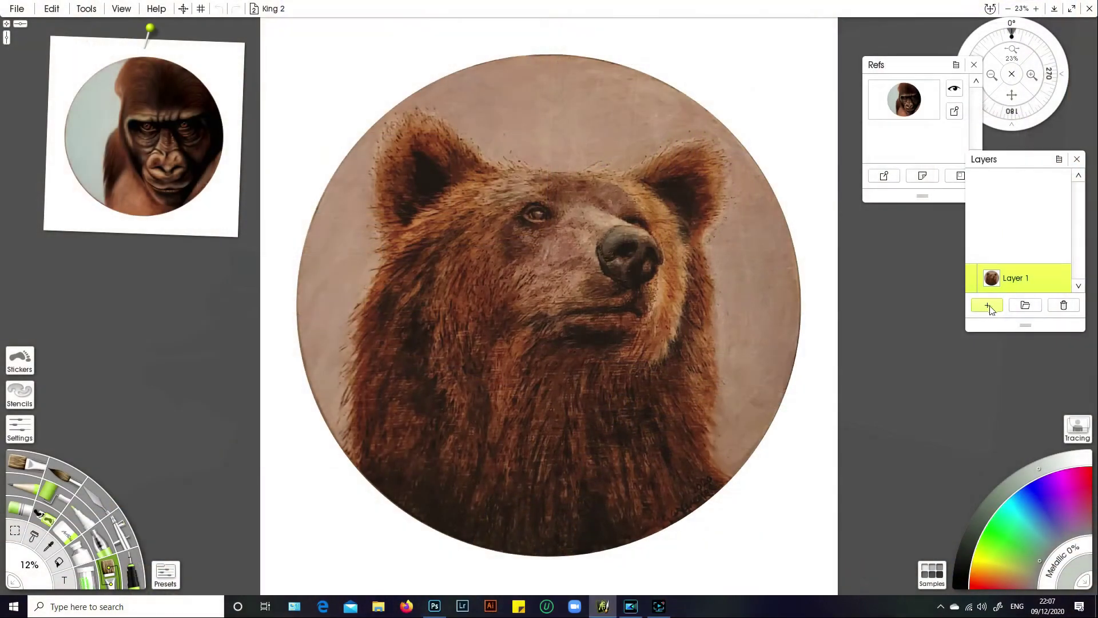
Add a new layer above the bear image and sample a dark brown from the bear's fur as the paint colour.
click(988, 305)
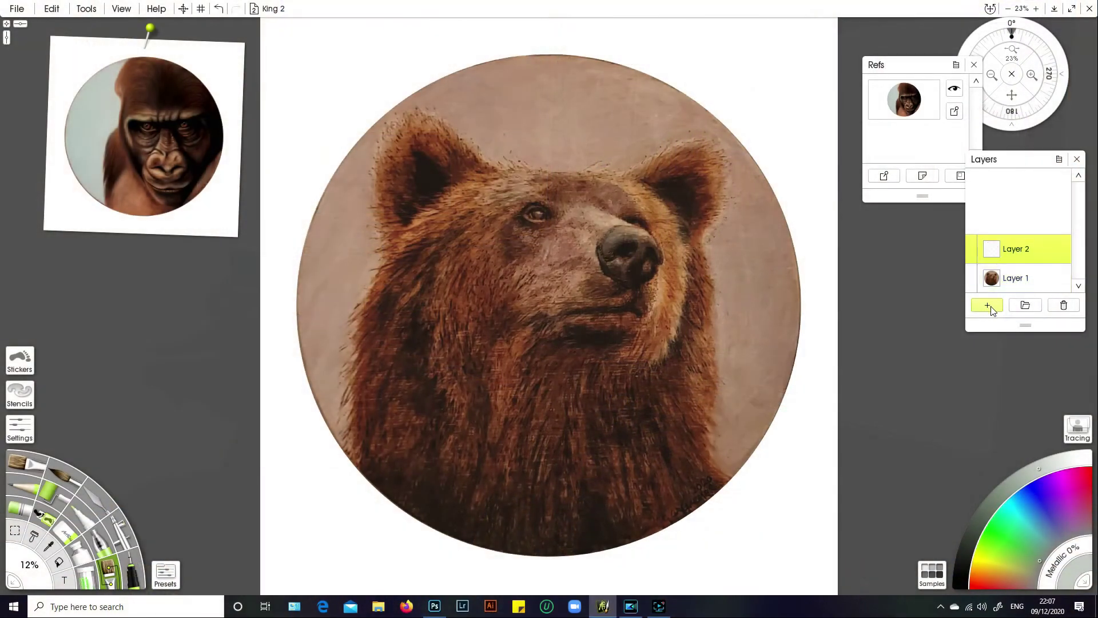
mouse_move(1020, 255)
click(49, 553)
click(372, 347)
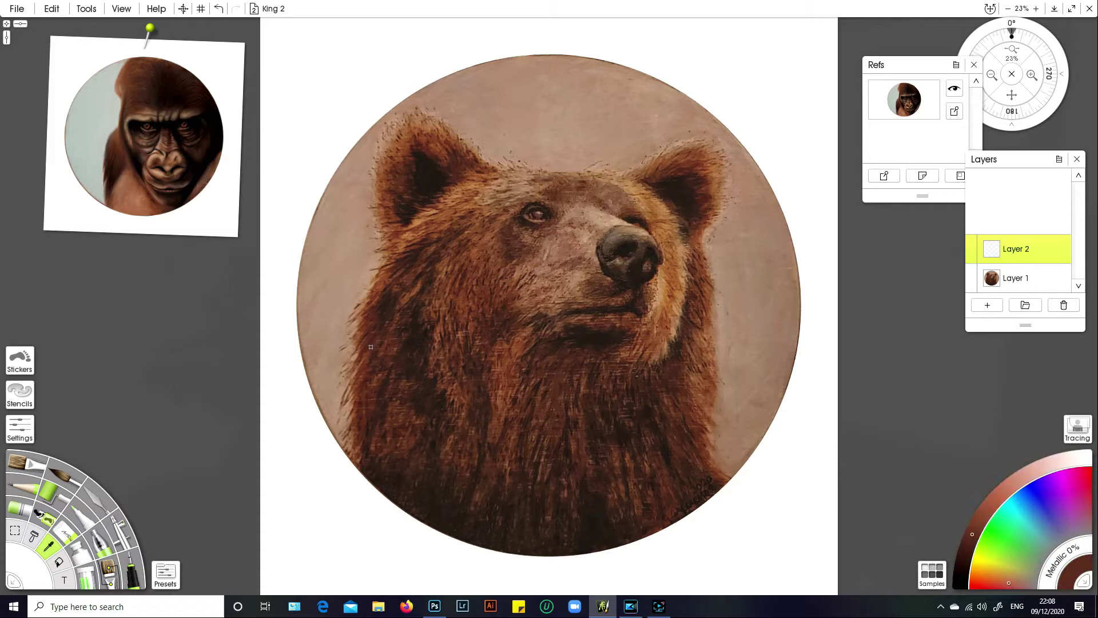
mouse_move(138, 176)
click(118, 158)
click(381, 376)
Switch to the Pencil tool and apply its Hard and Dark preset.
click(14, 490)
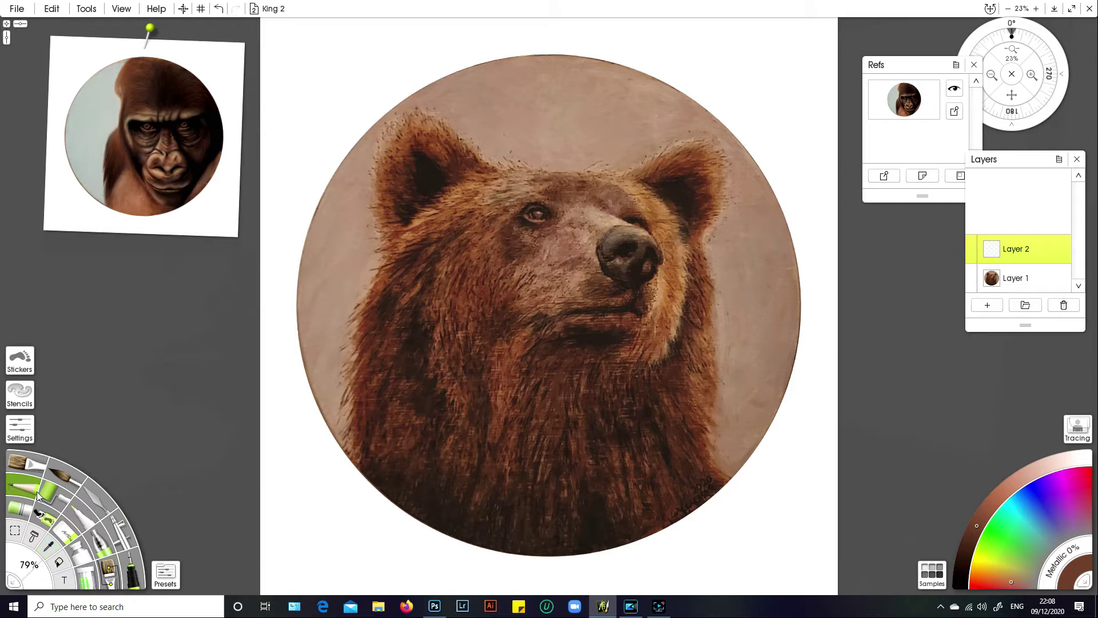
click(164, 581)
mouse_move(189, 573)
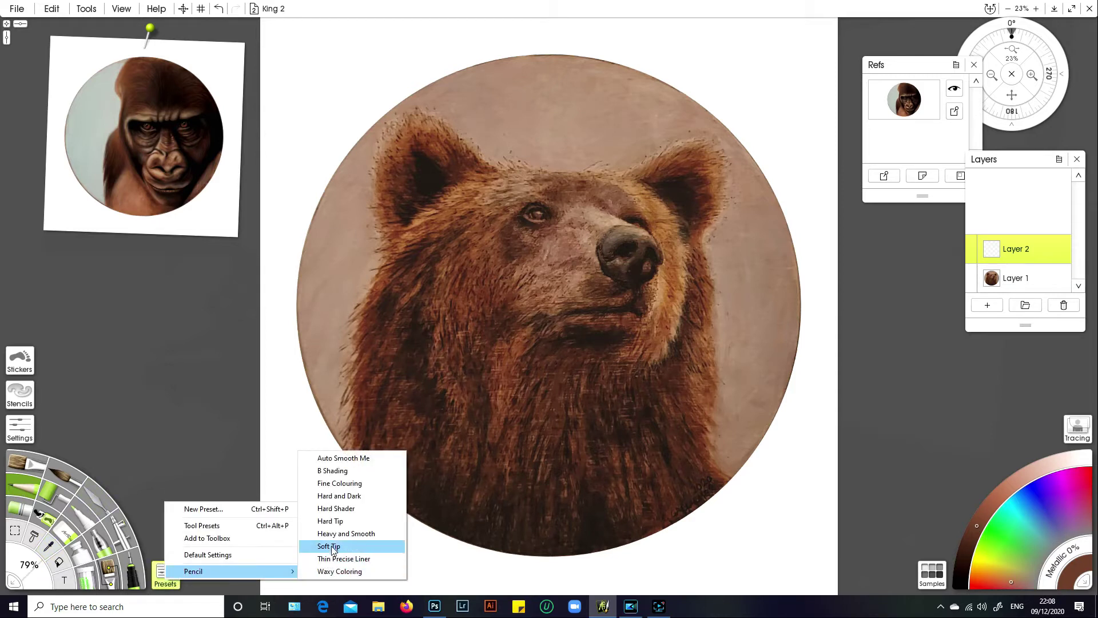
click(360, 497)
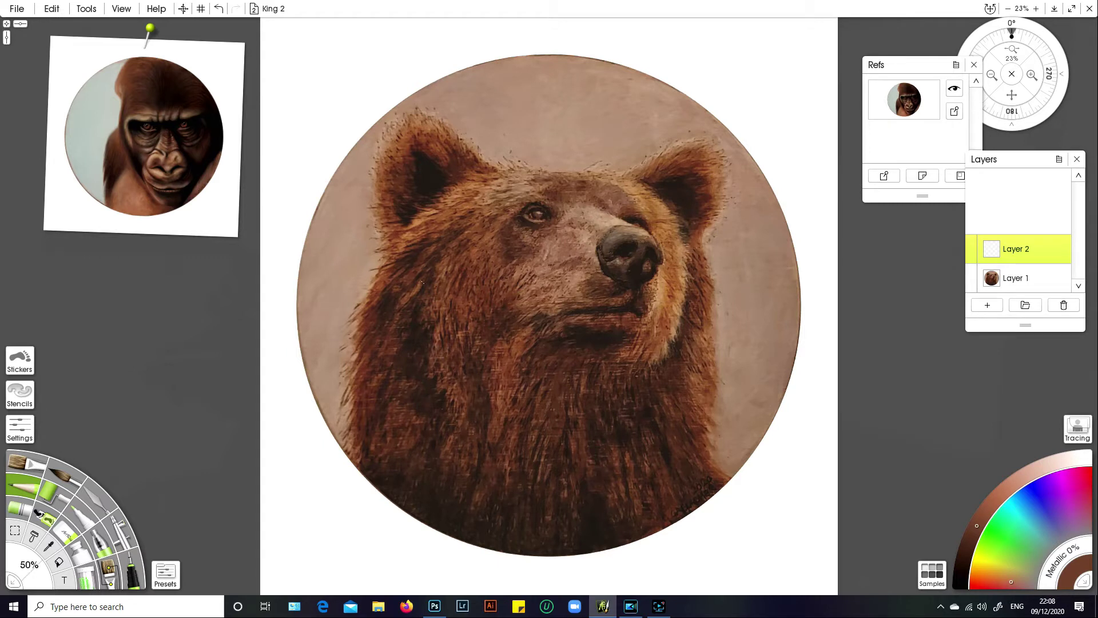
Toggle Layer 1's visibility to examine the pencil fur strokes on Layer 2 by themselves, leaving Layer 1 shown.
mouse_move(972, 277)
click(970, 272)
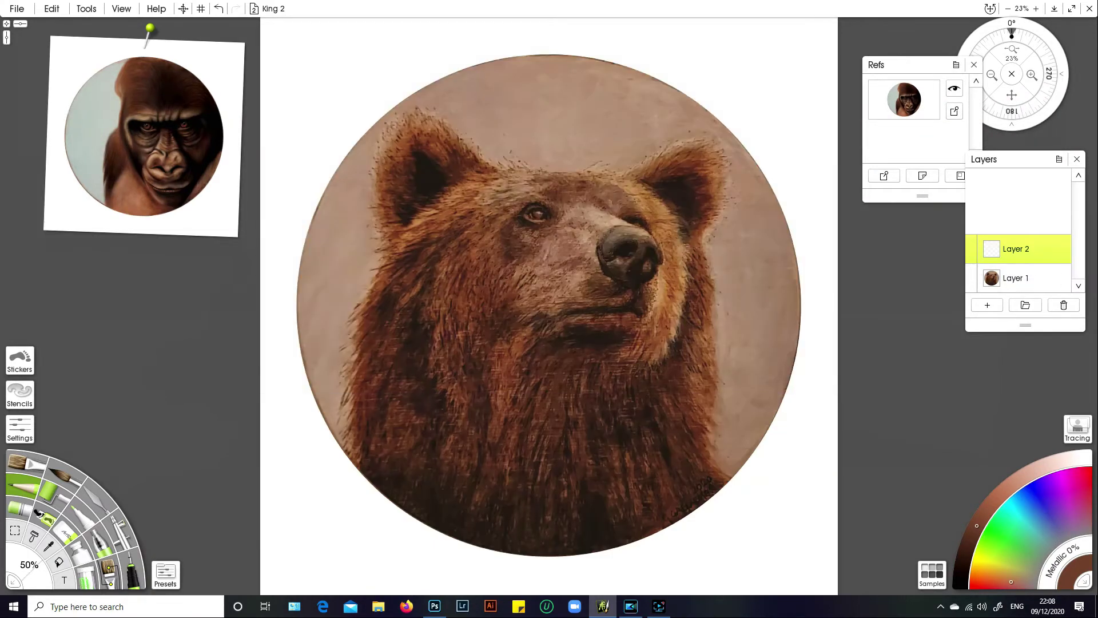
mouse_move(971, 275)
click(971, 273)
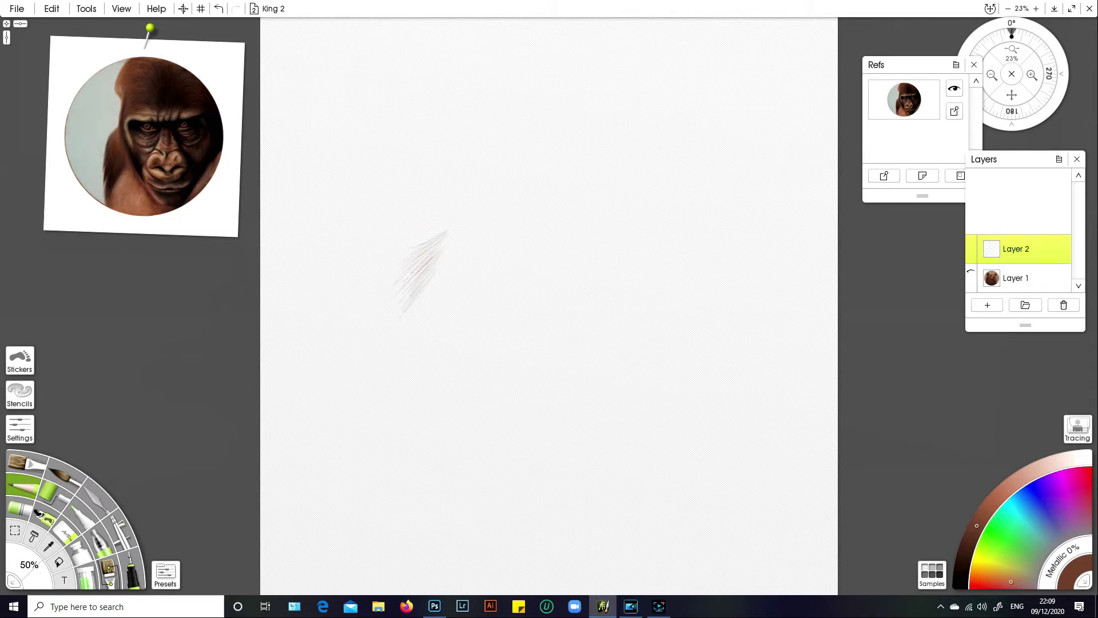
click(970, 275)
click(970, 279)
click(972, 275)
click(972, 283)
click(986, 267)
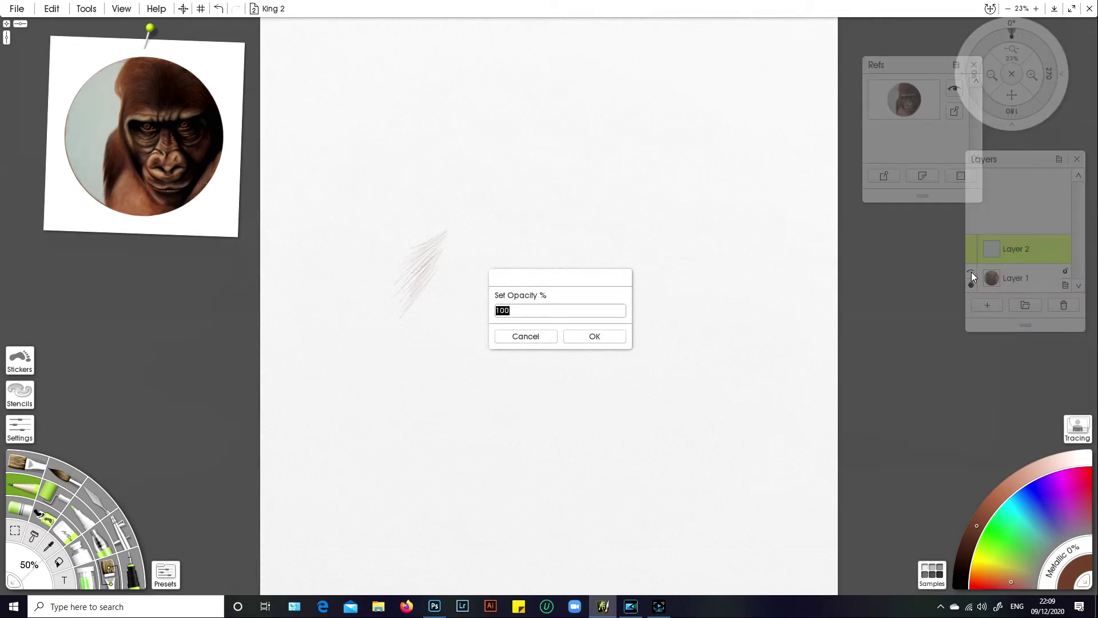
click(534, 341)
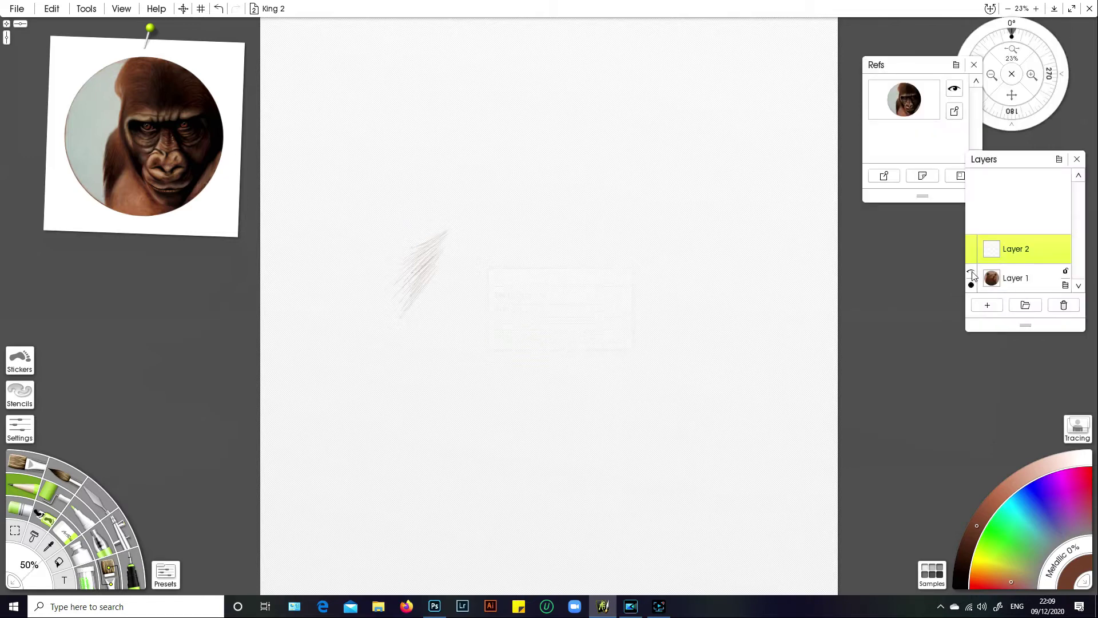
click(970, 273)
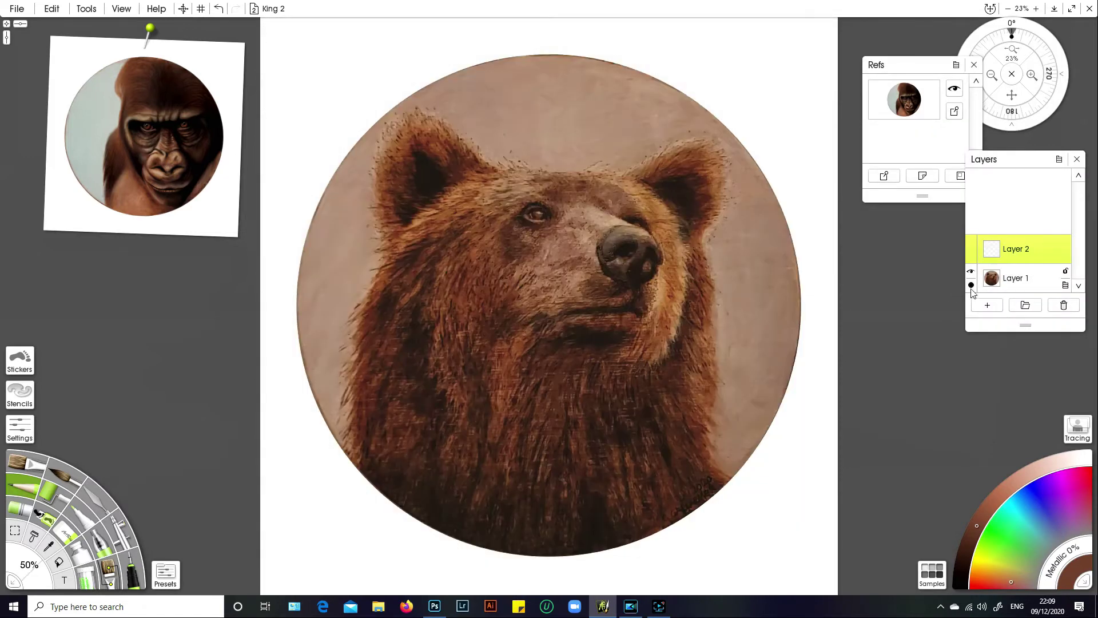
Set the opacity of Layer 1, the bear image, to 60%.
click(971, 286)
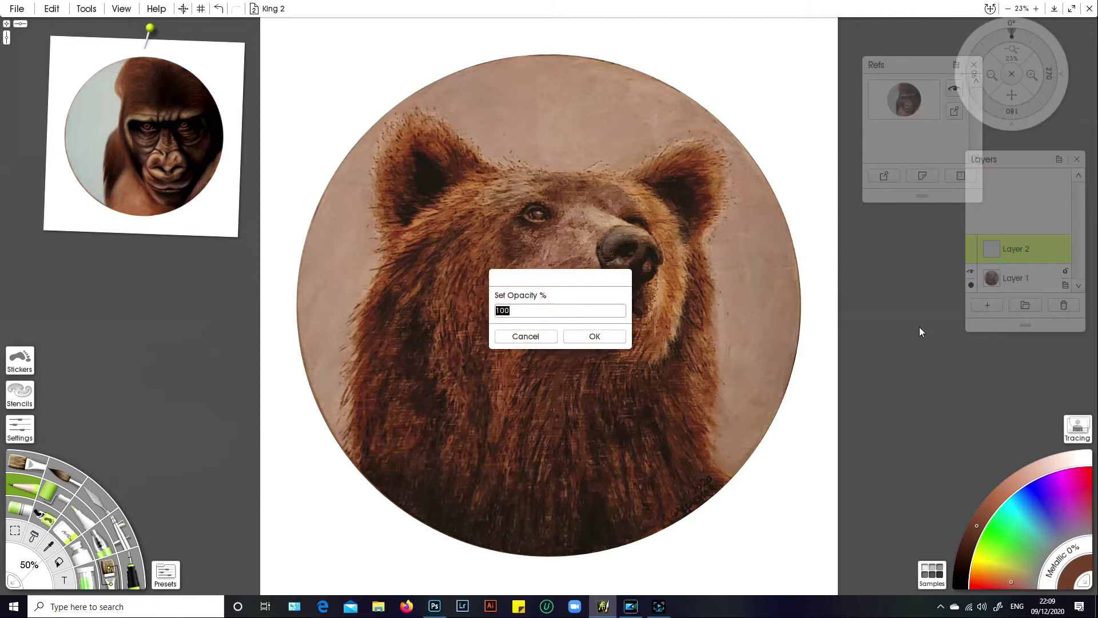
text(60)
click(595, 337)
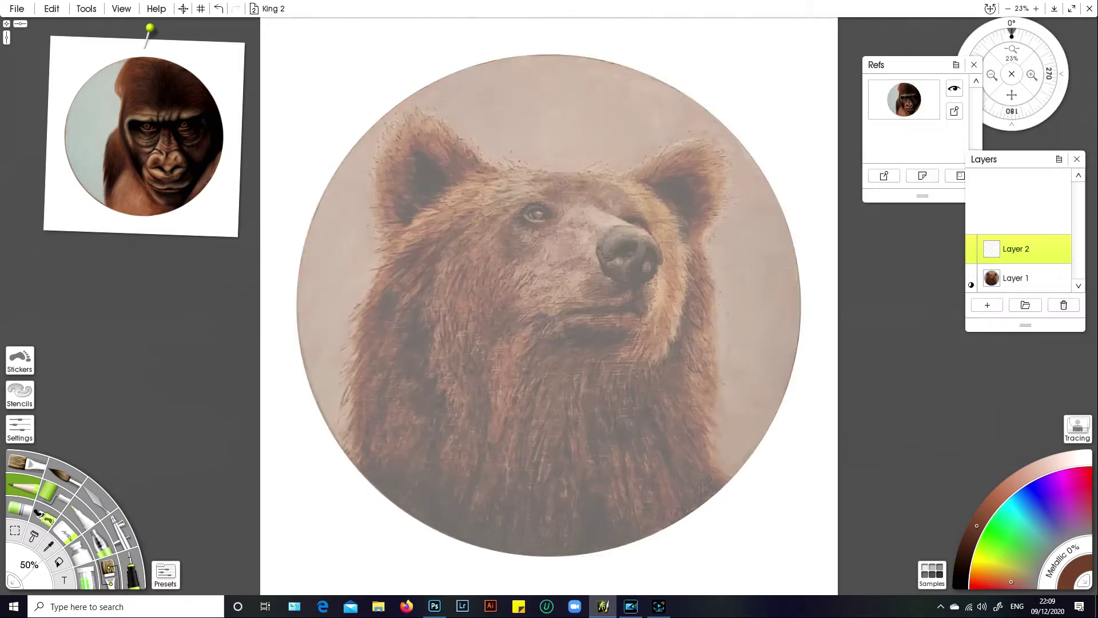
mouse_move(1013, 258)
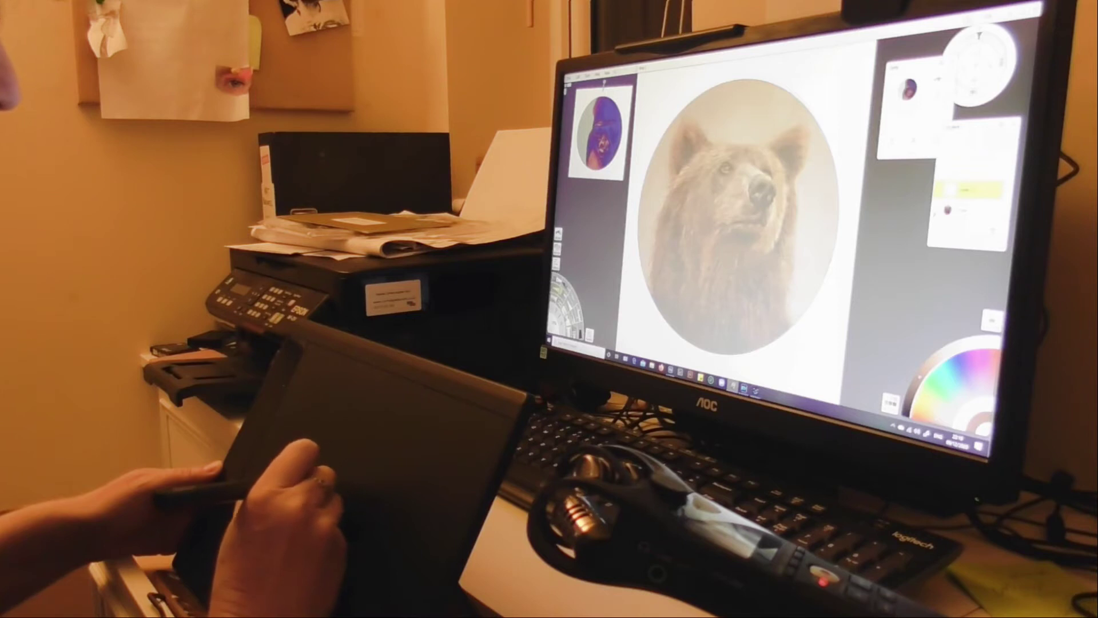
Draw dark pencil fur strands on Layer 2 along the side of the bear's neck, running down from below the ear.
scroll(744, 217, up, 3)
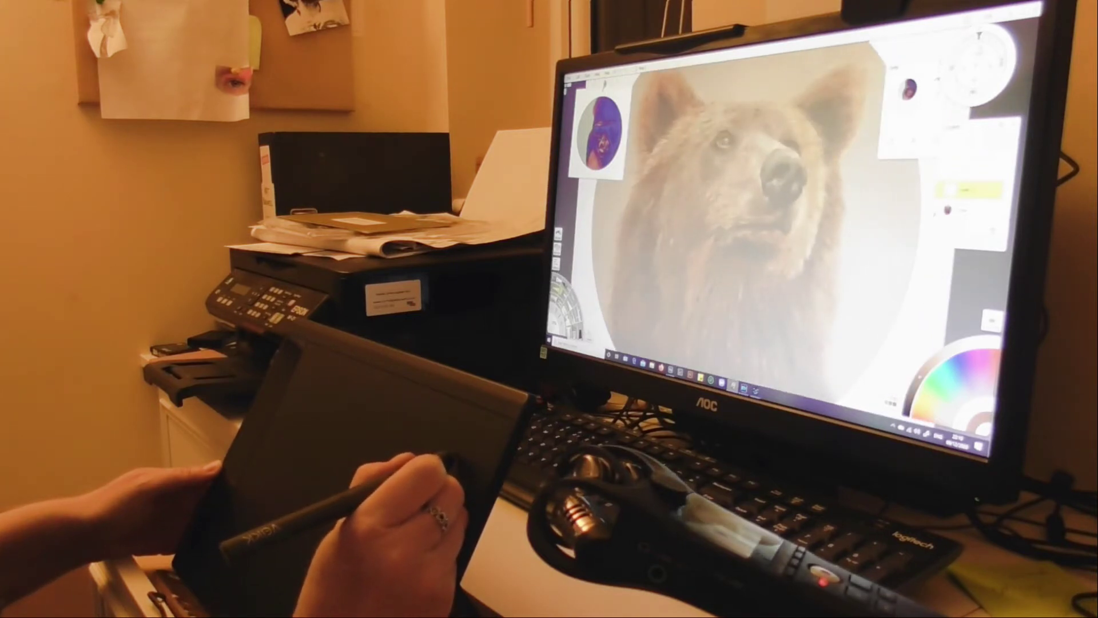
scroll(744, 217, up, 2)
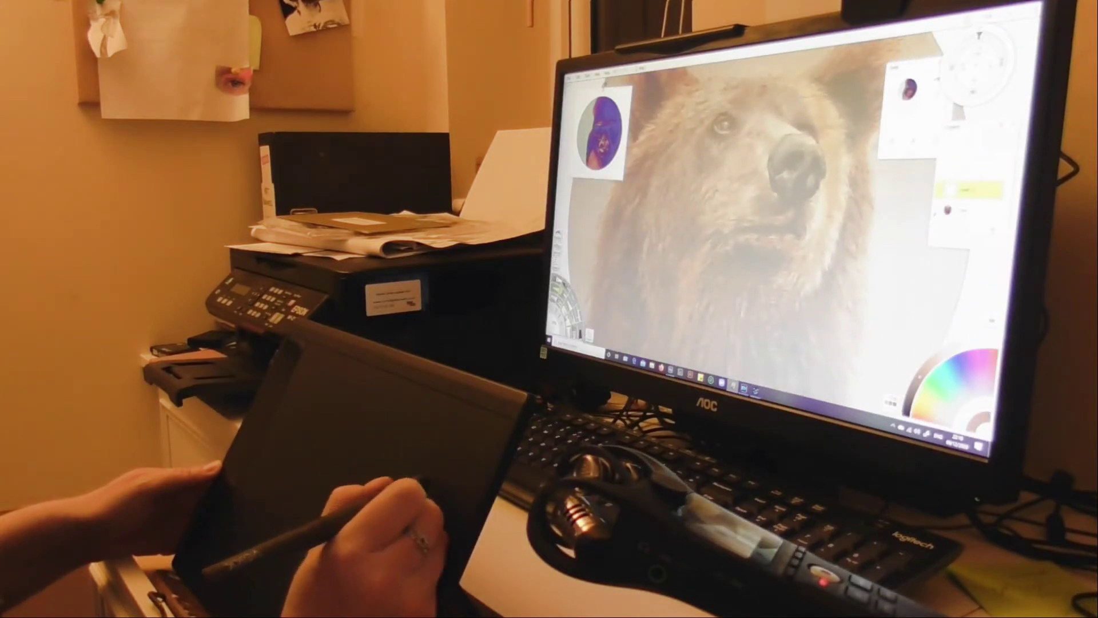
drag(743, 217, 792, 217)
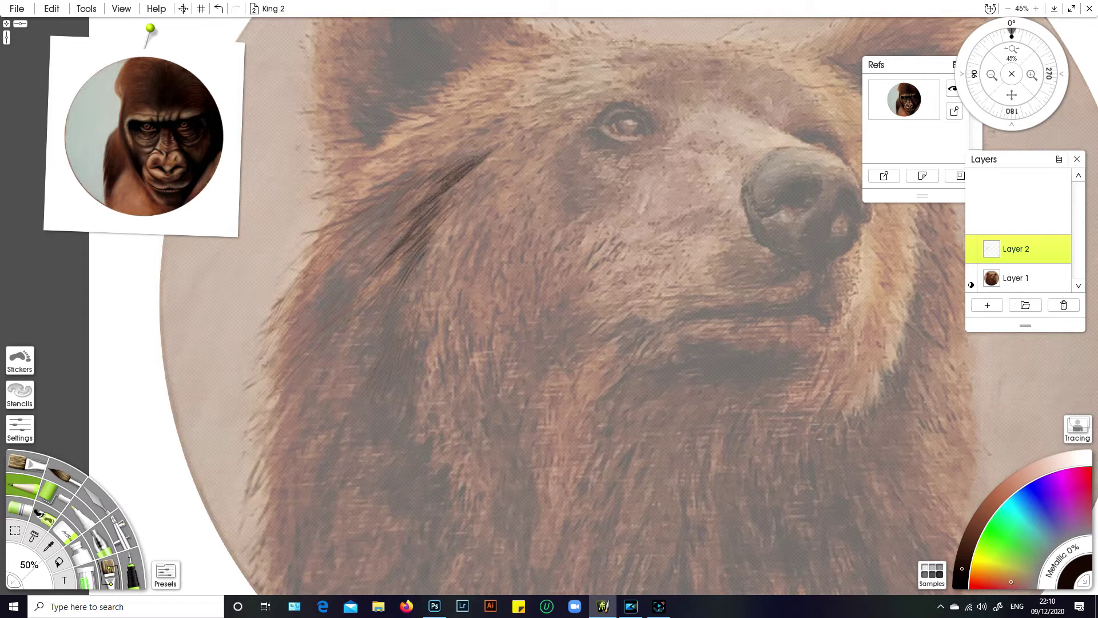
drag(431, 246, 414, 274)
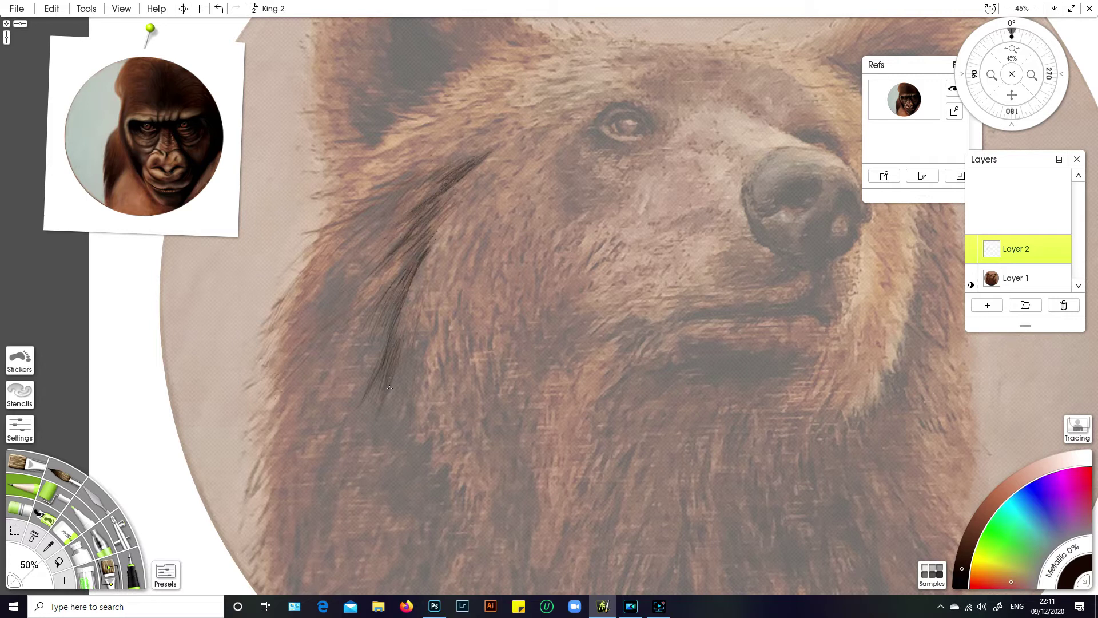
drag(407, 350, 399, 368)
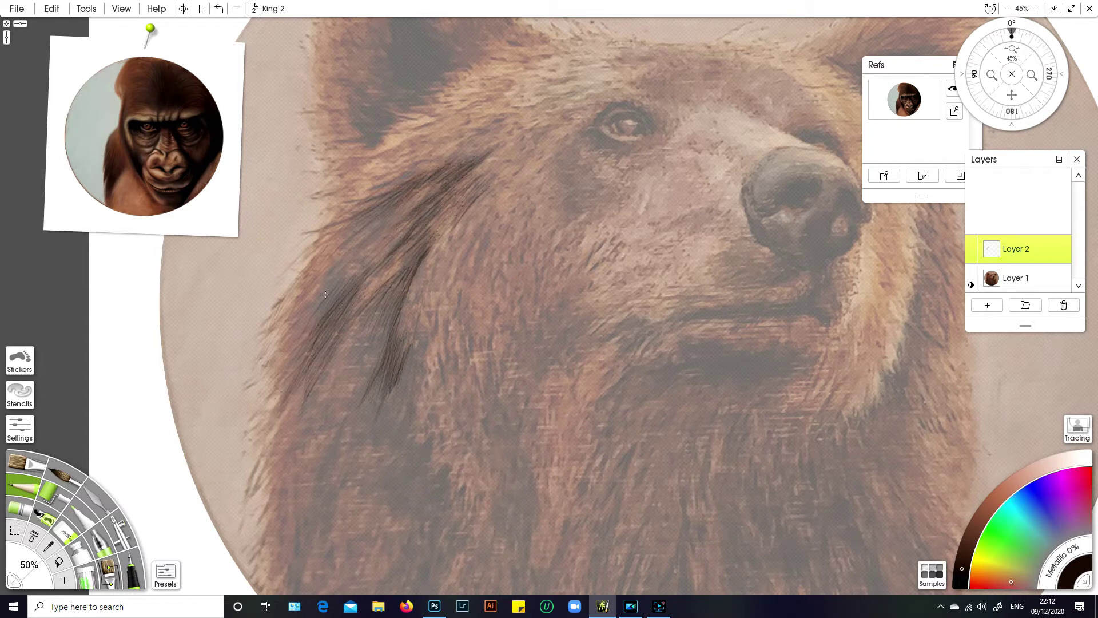
drag(312, 305, 296, 338)
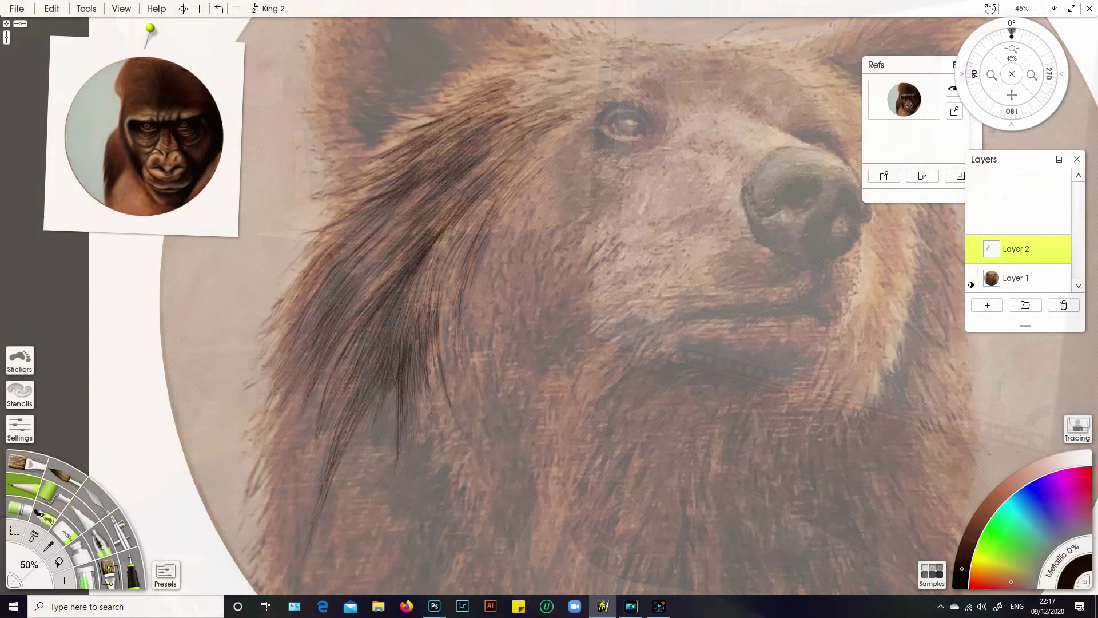
Extend the dark pencil fur across the bear's cheek, from beside the eye down to the lower cheek.
drag(495, 199, 473, 224)
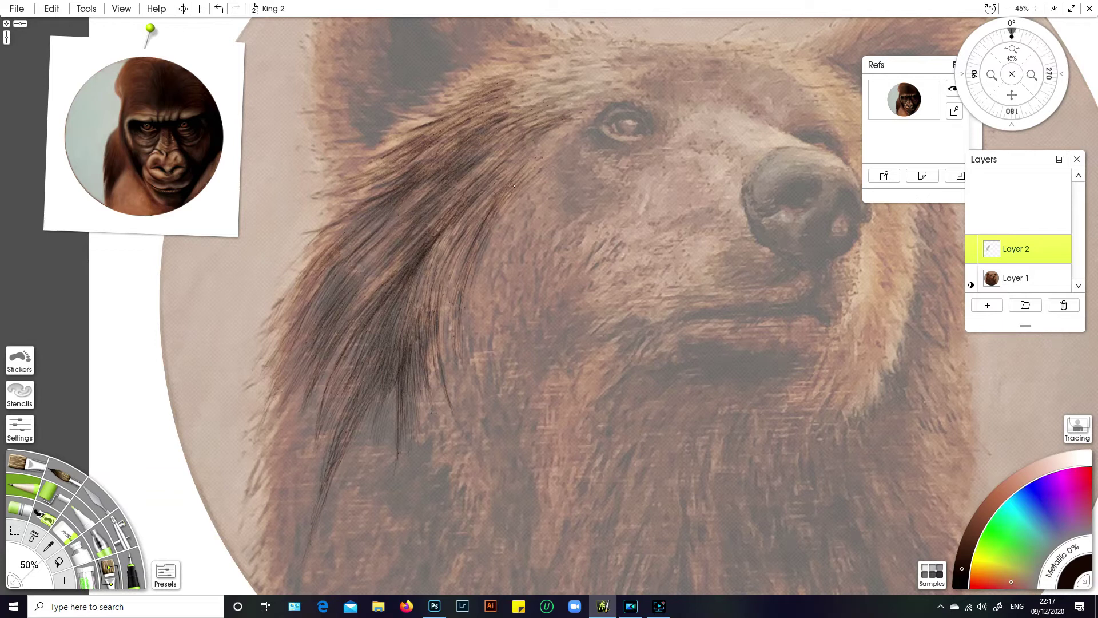
drag(529, 174, 507, 195)
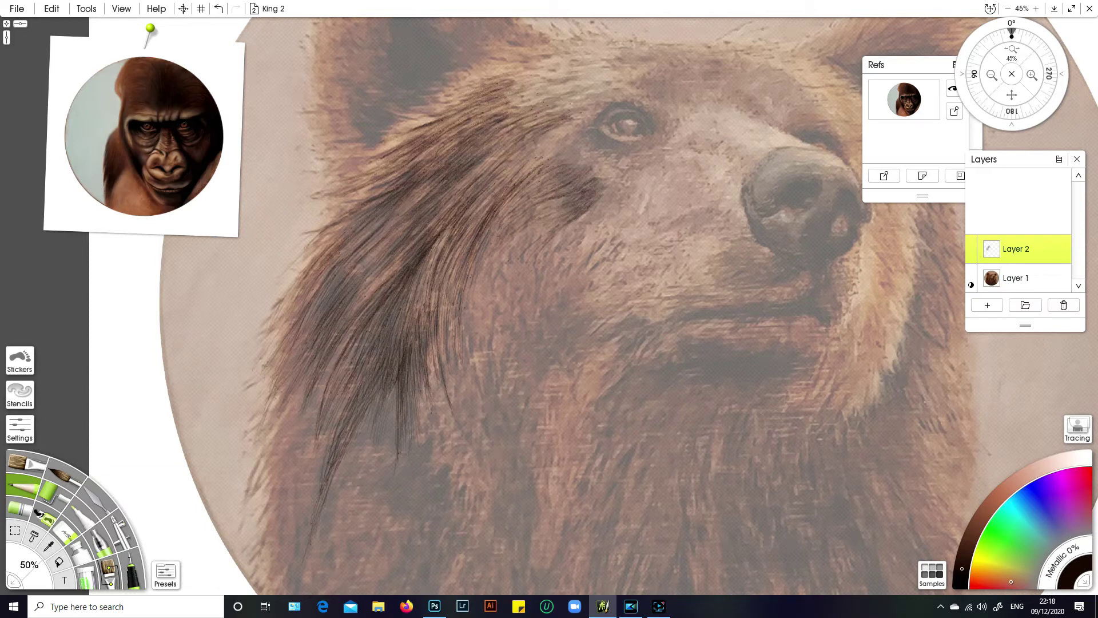
drag(472, 259, 468, 274)
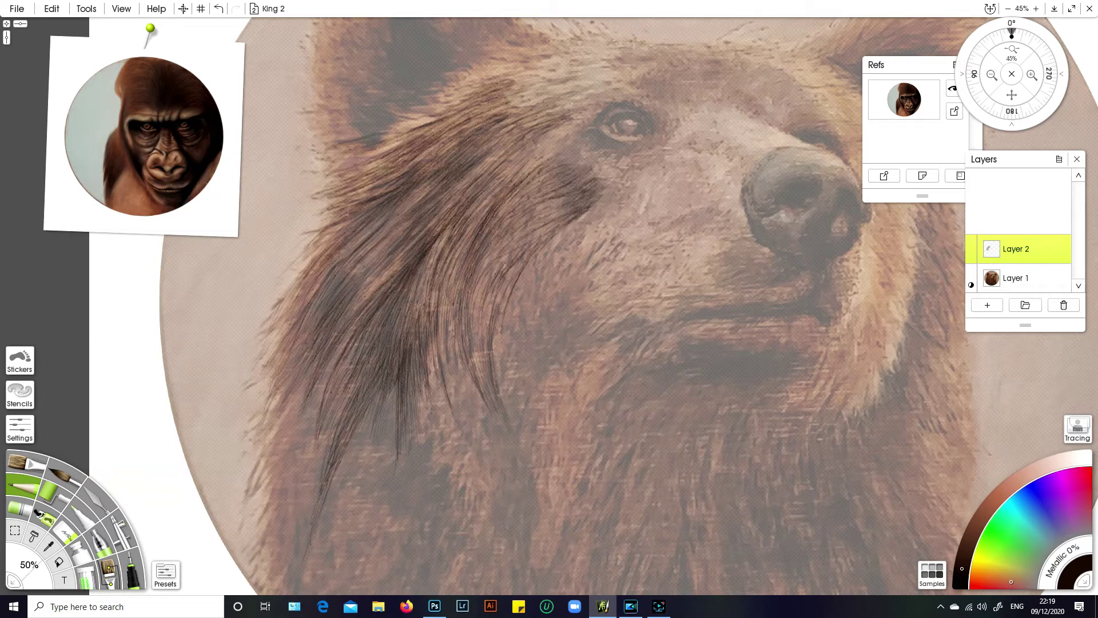
Thicken the dark pencil fur between the base of the bear's ear, the upper cheek and the outer neck edge.
drag(366, 140, 354, 145)
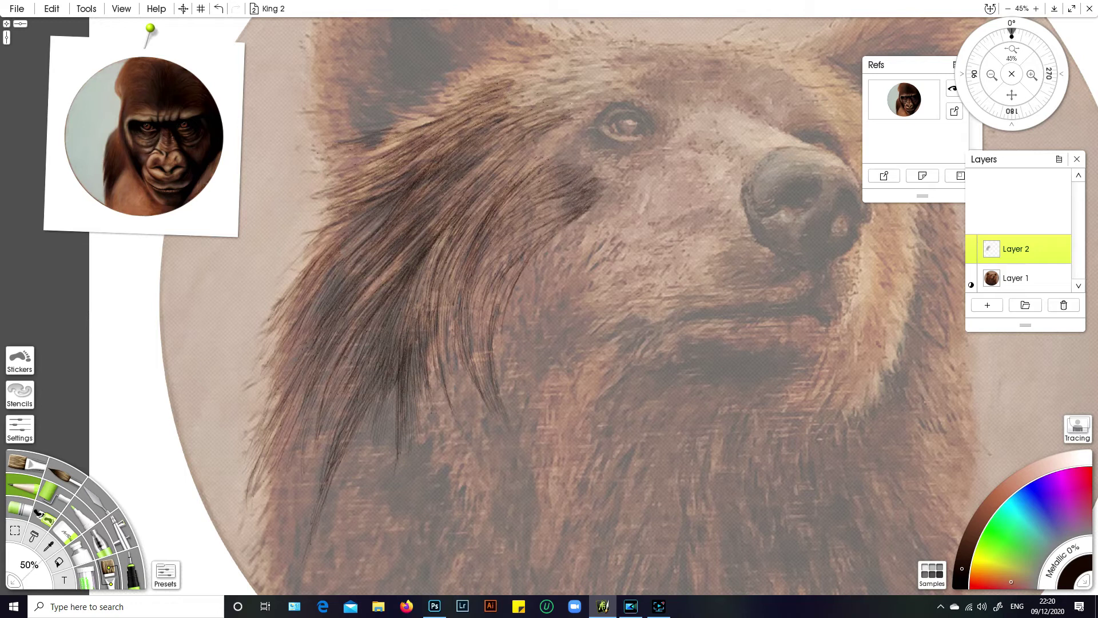
drag(476, 146, 466, 158)
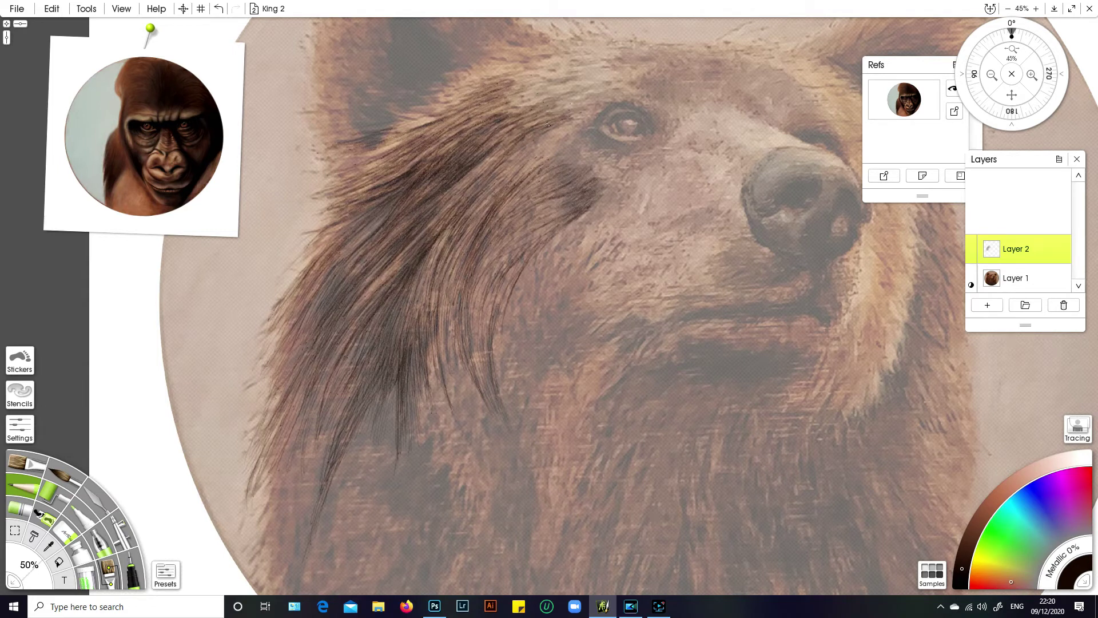
drag(505, 170, 472, 197)
drag(493, 154, 455, 191)
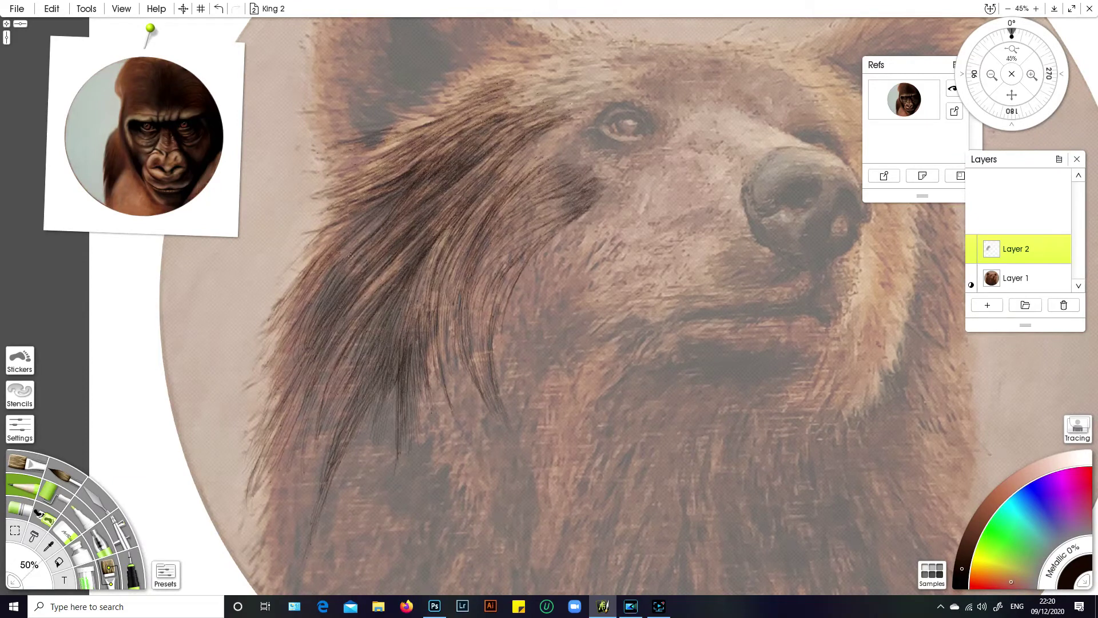
mouse_move(359, 235)
mouse_down()
mouse_move(330, 265)
mouse_move(329, 248)
mouse_up()
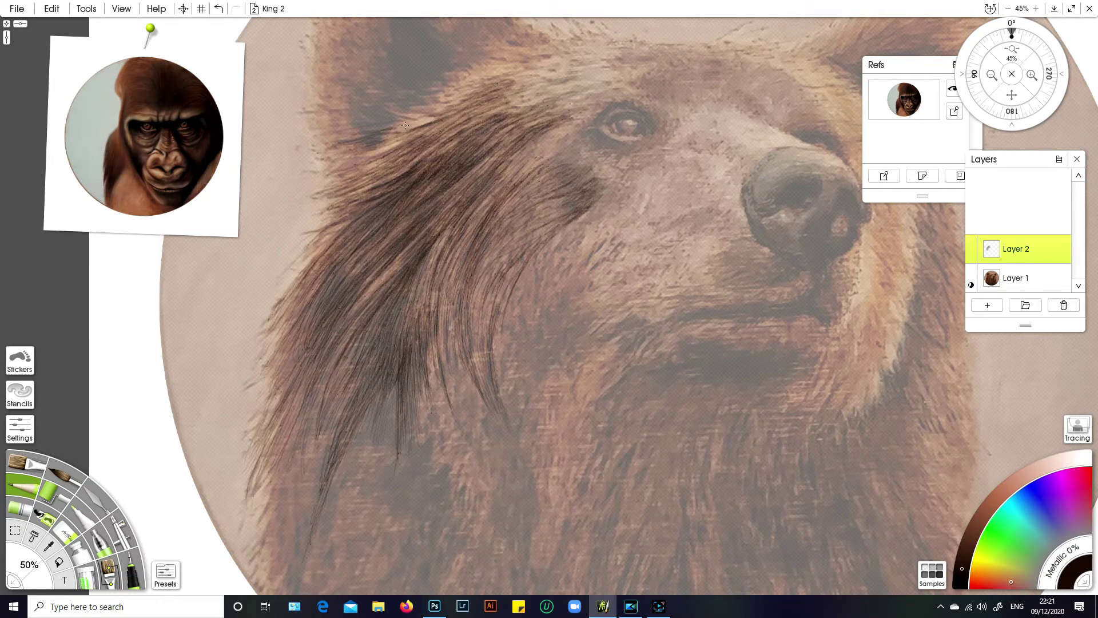
mouse_move(399, 132)
mouse_down()
mouse_move(443, 108)
mouse_move(393, 127)
mouse_move(441, 117)
mouse_up()
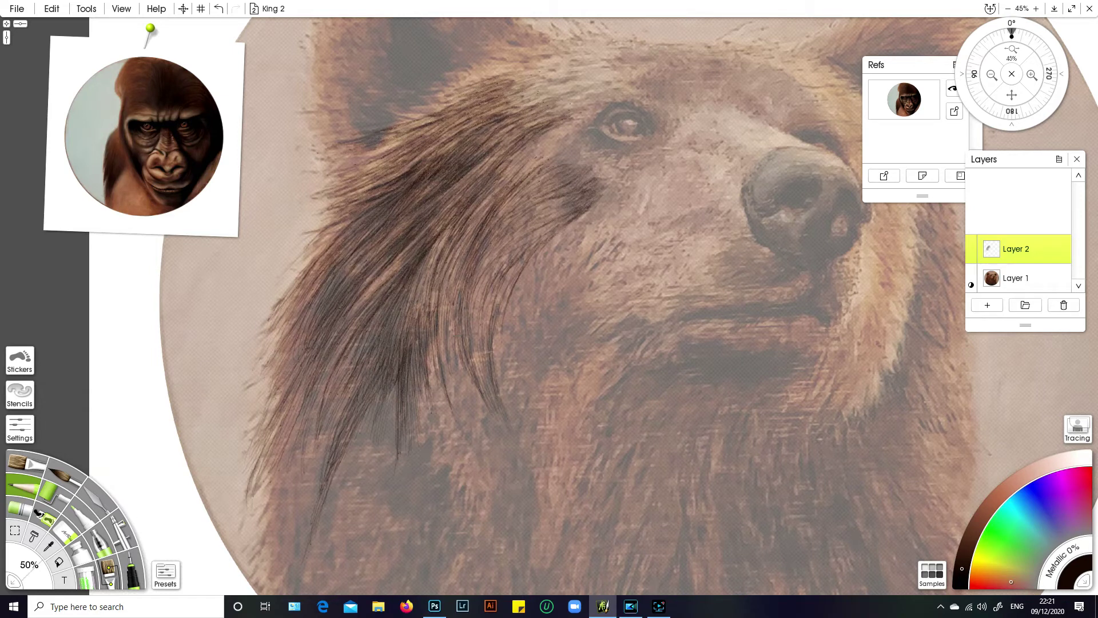
Add longer, denser dark pencil strands at the lower cheek, curving down towards the bear's chest.
drag(484, 379, 474, 357)
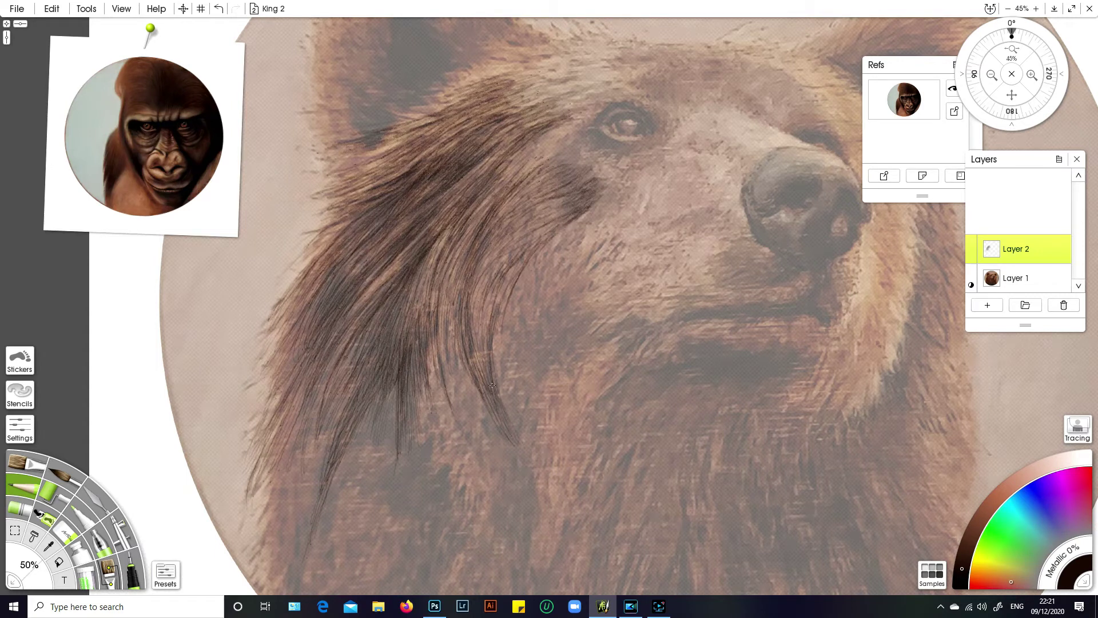
drag(487, 421, 471, 396)
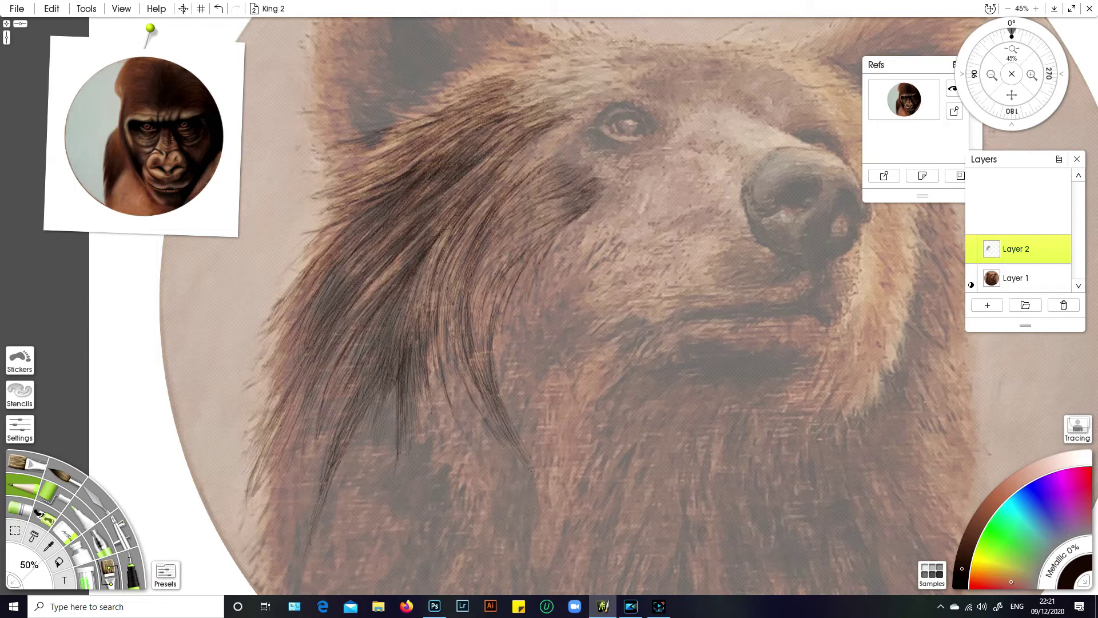
drag(501, 295, 522, 259)
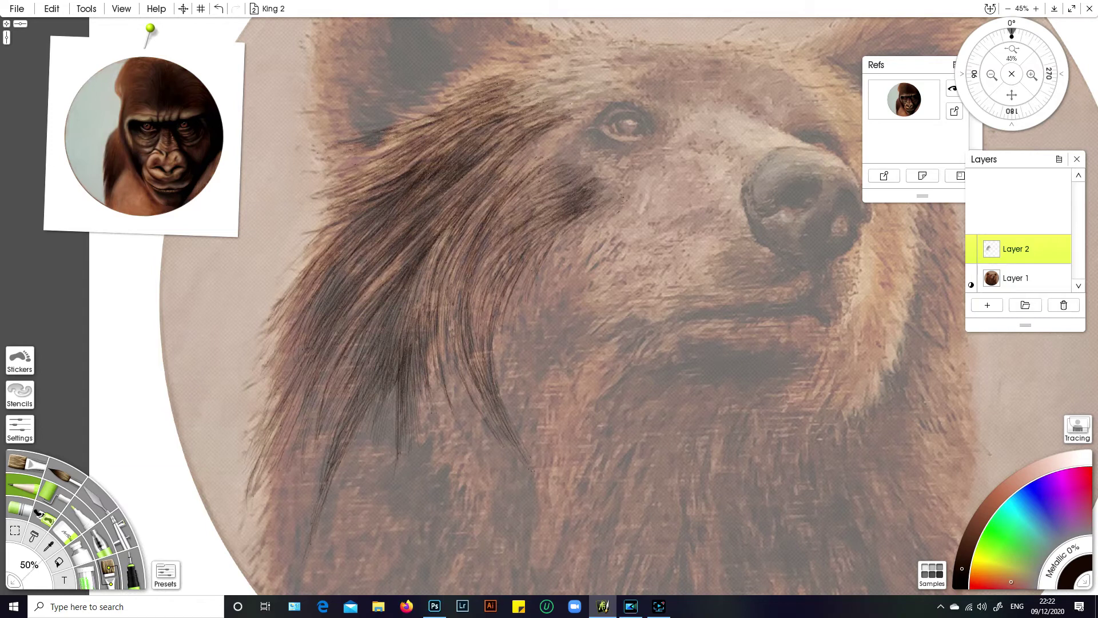
drag(490, 398, 497, 416)
mouse_move(595, 605)
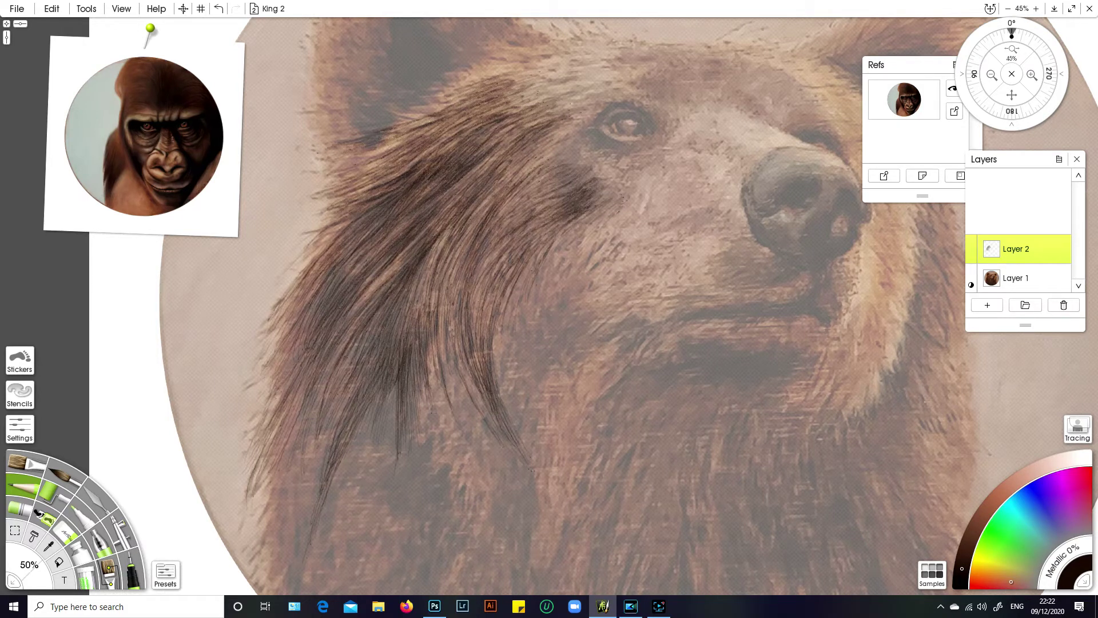
Darken the fur patch below the bear's eye and the eye's outer corner with short pencil strokes.
drag(553, 160, 533, 172)
drag(586, 145, 570, 163)
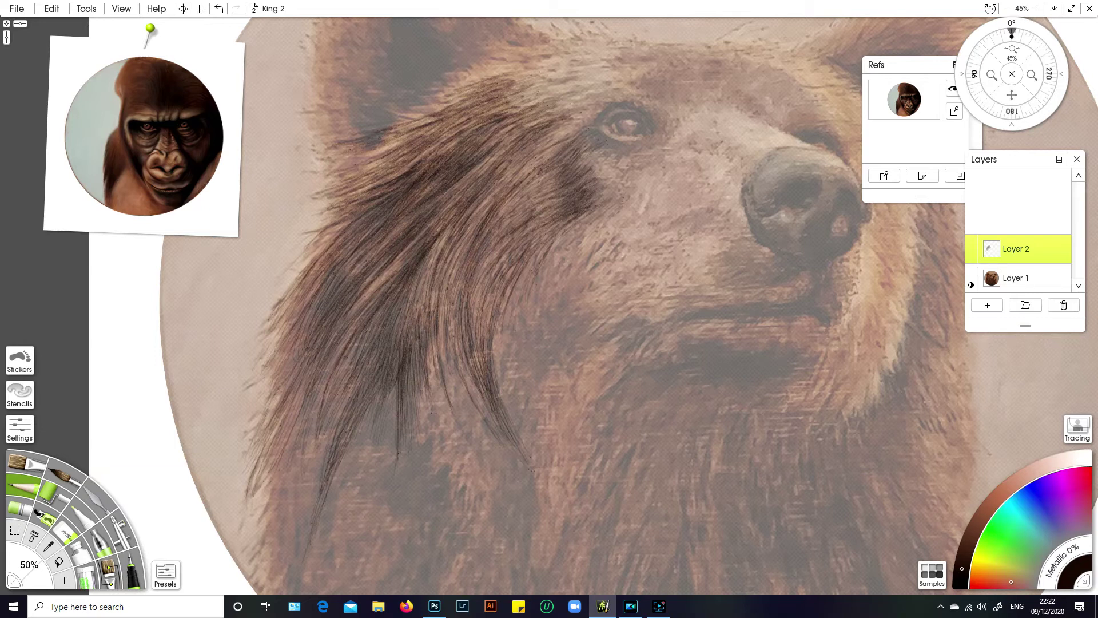
drag(536, 160, 514, 167)
drag(579, 125, 538, 148)
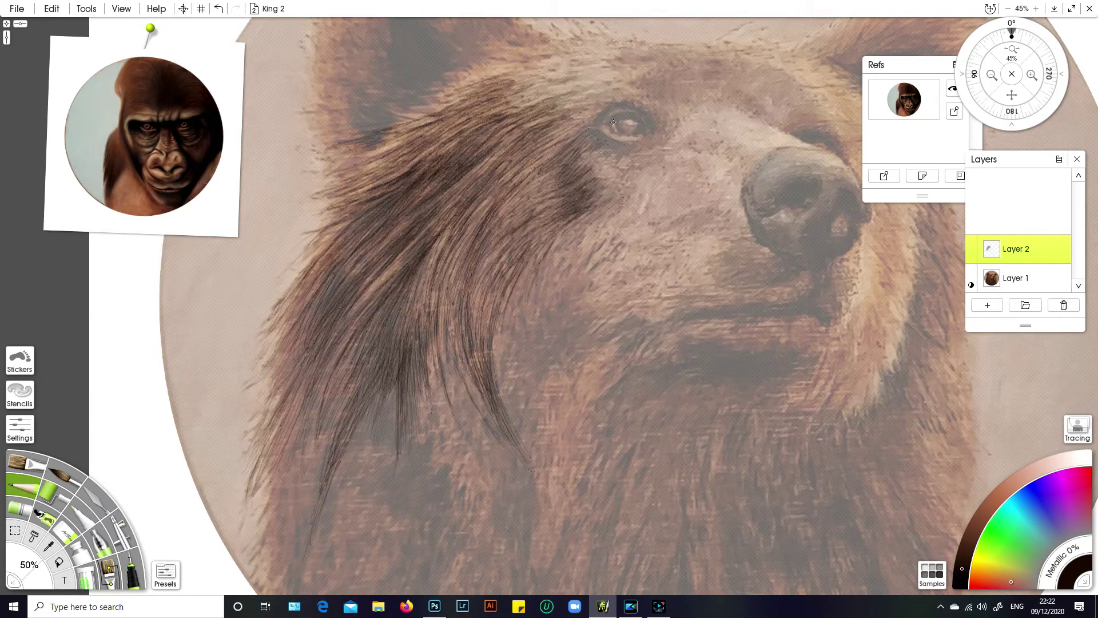
drag(592, 210, 628, 175)
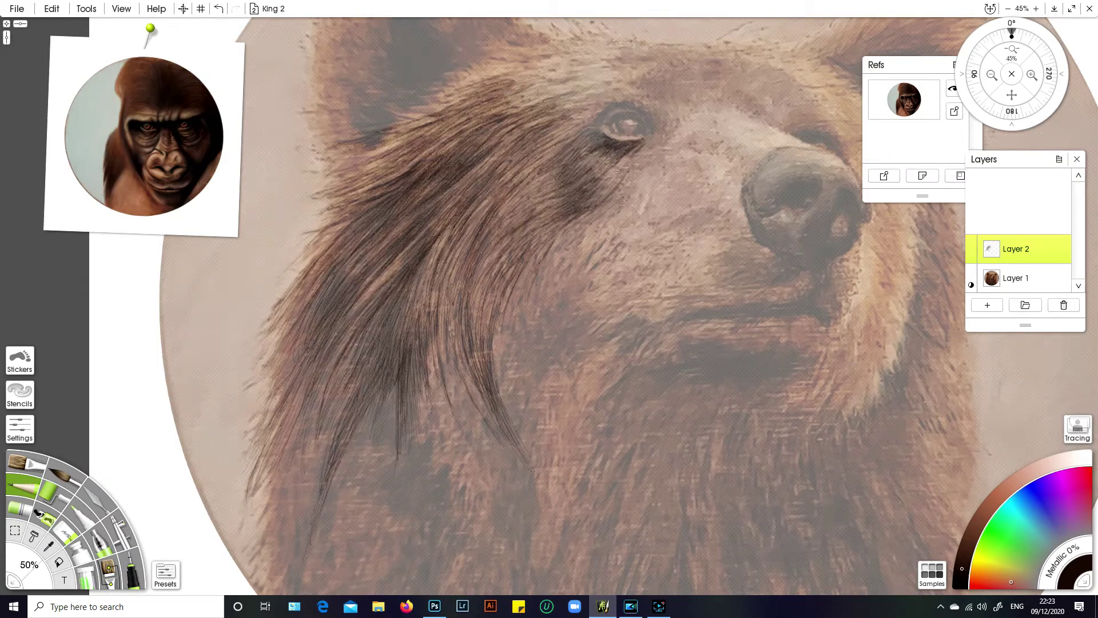
drag(567, 156, 625, 146)
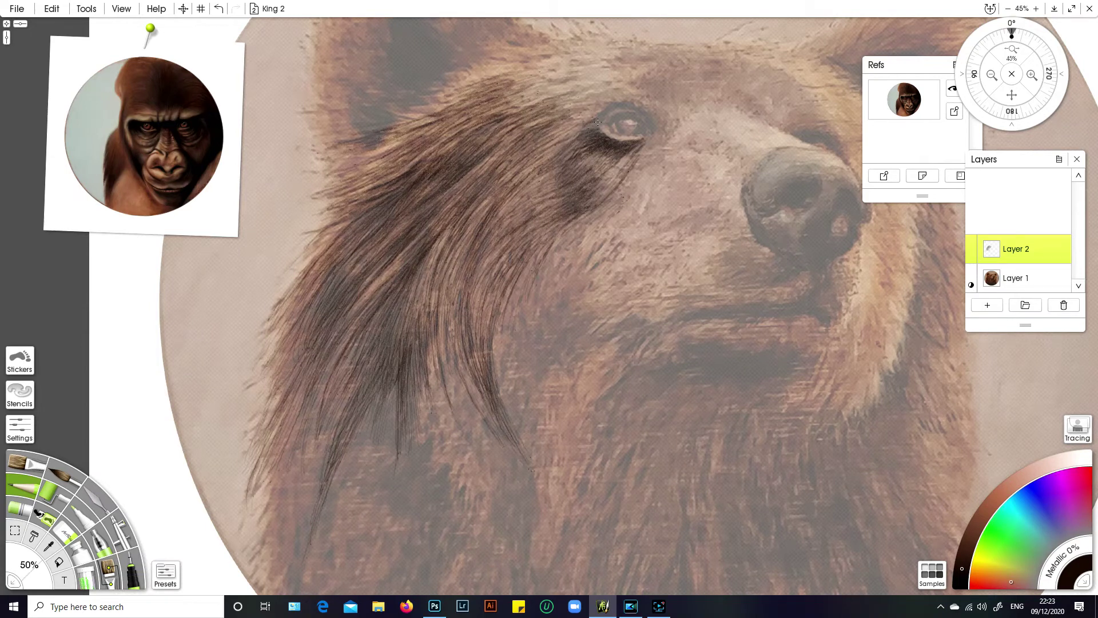
drag(604, 115, 601, 116)
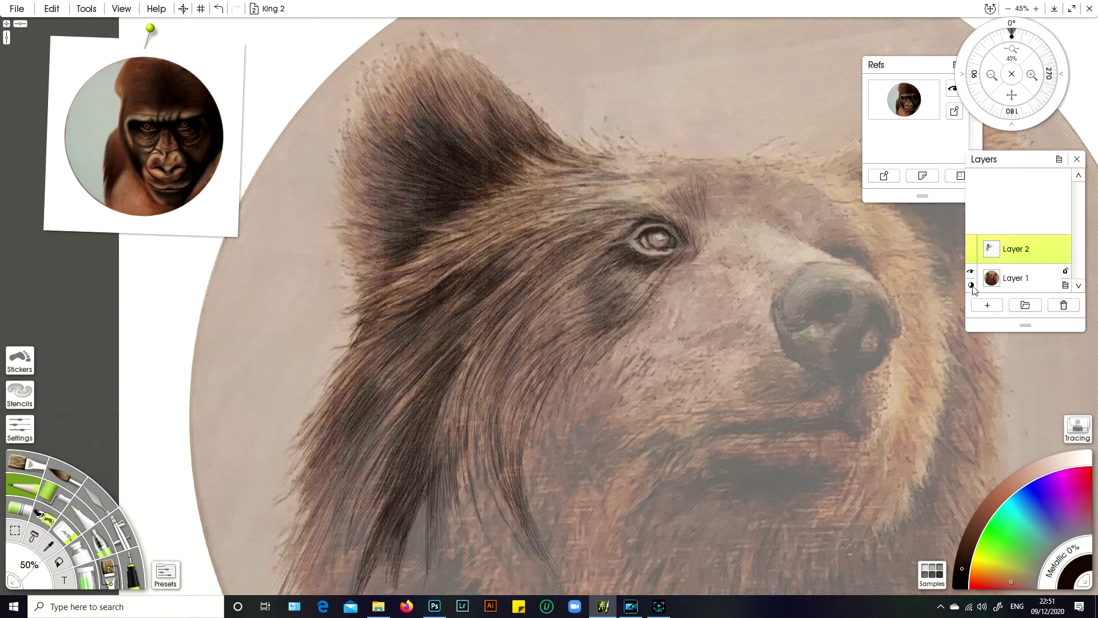
Hide Layer 2 and set the opacity of Layer 1 to 100%.
mouse_move(973, 287)
click(971, 244)
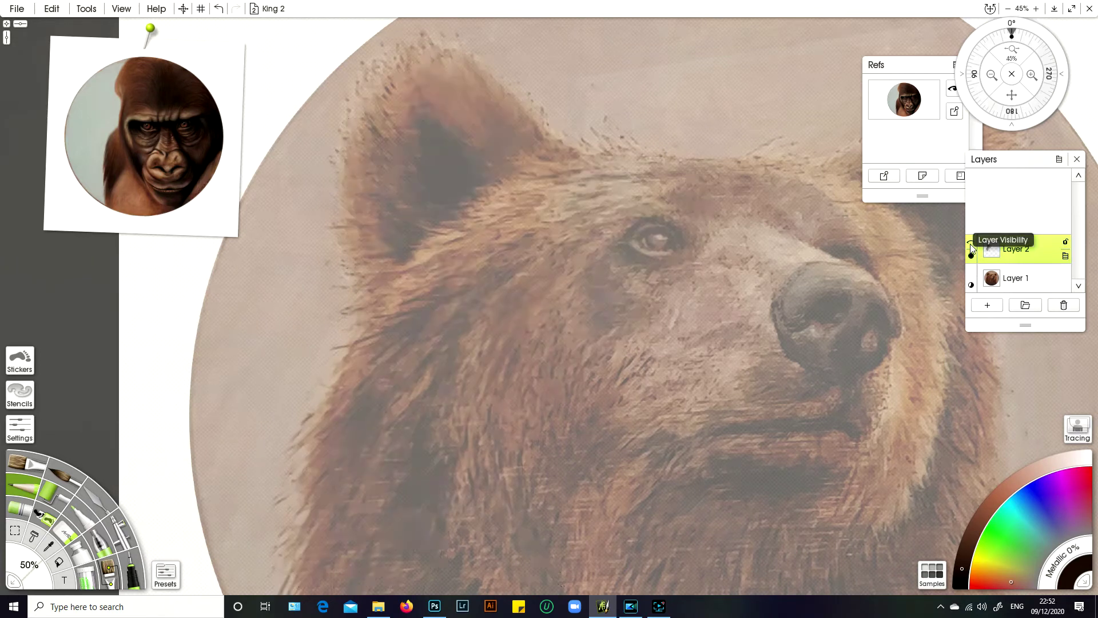
click(971, 284)
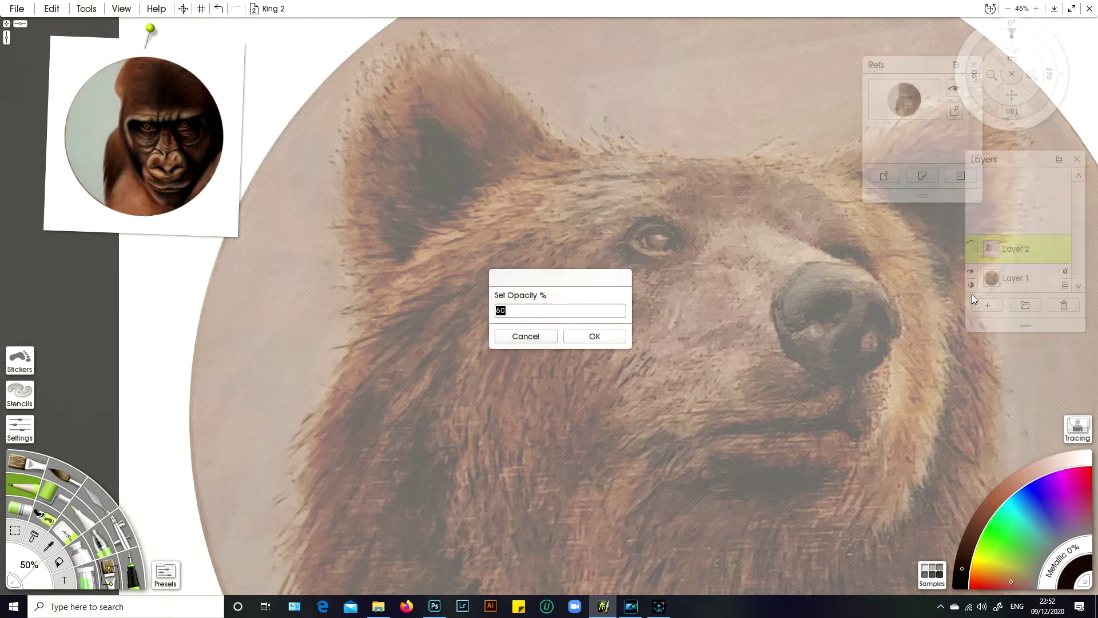
text(100)
click(595, 337)
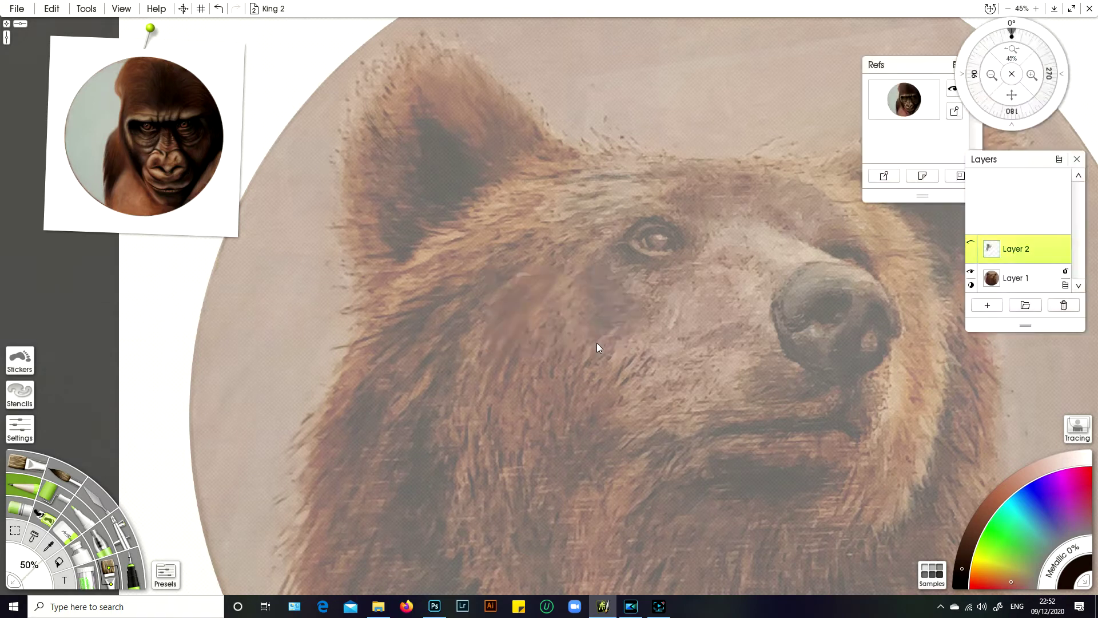
Switch to the Custom Brush with the Soft Scrub Blender preset, set its size to 15% and try it on the fur.
mouse_move(1018, 286)
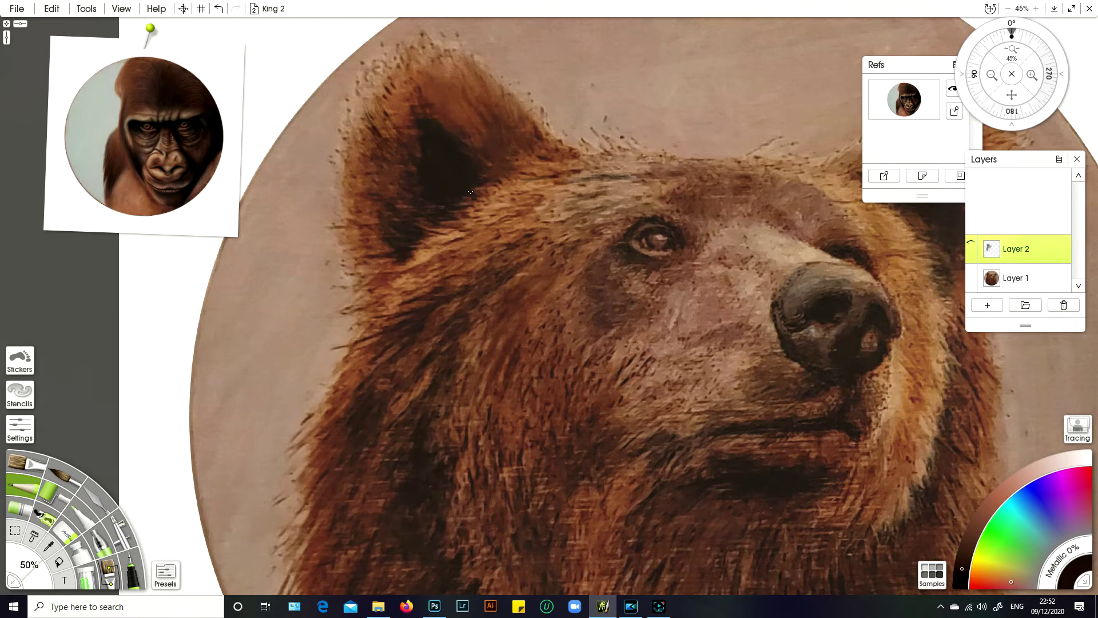
click(111, 578)
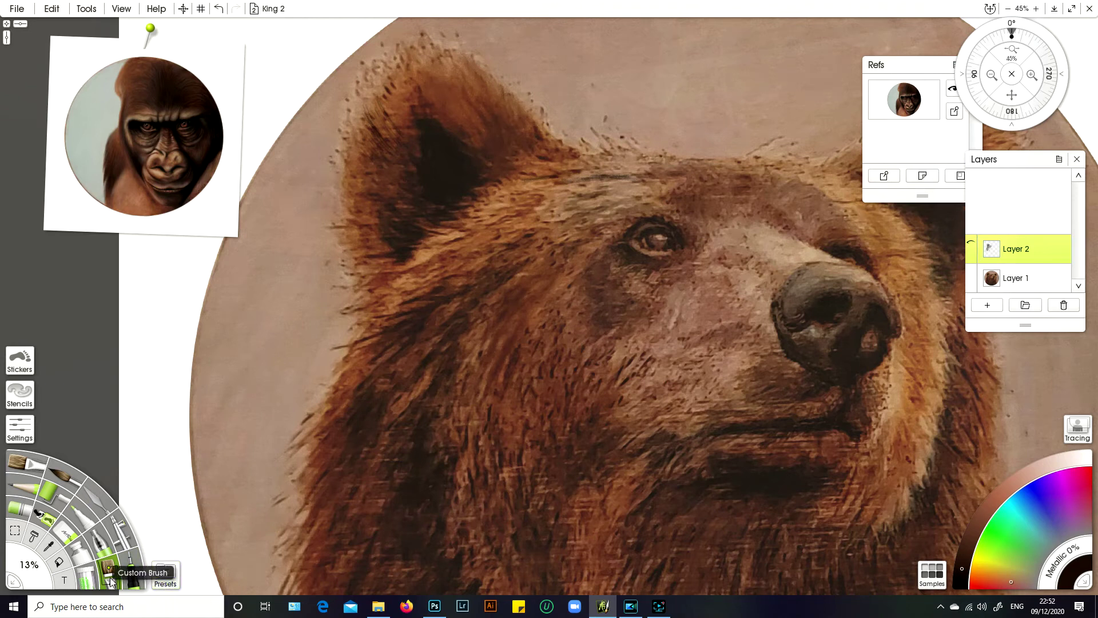
click(165, 579)
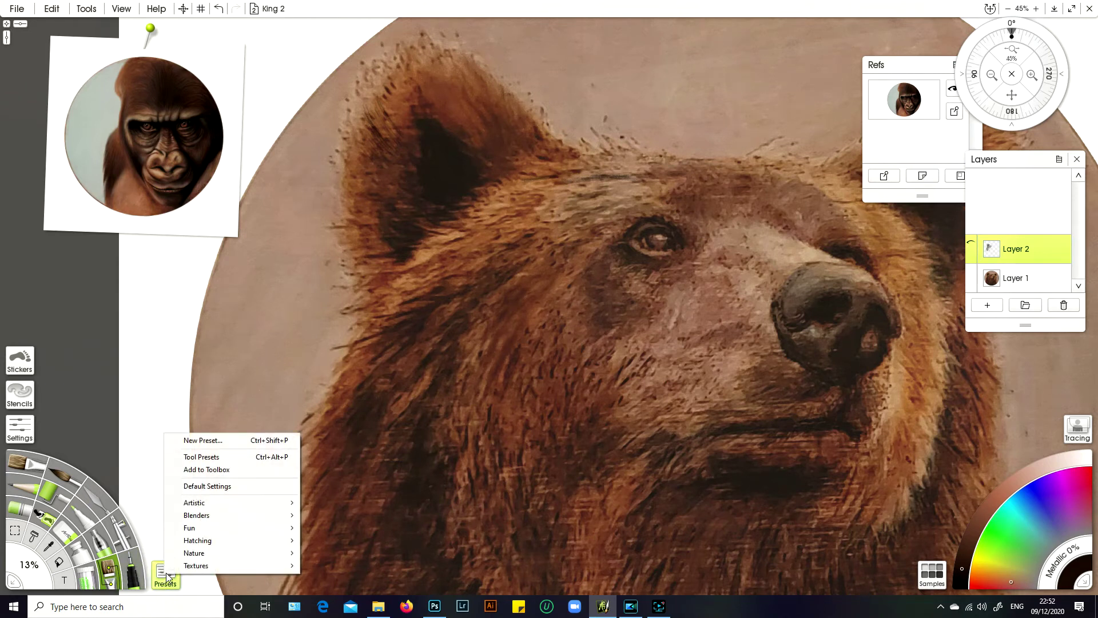
mouse_move(189, 518)
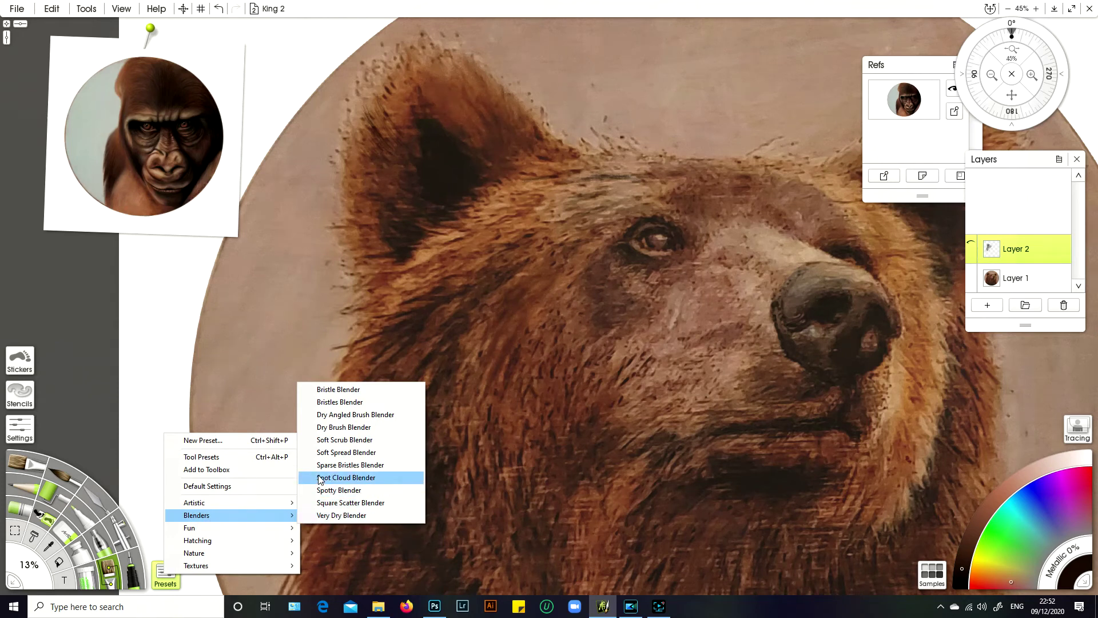
click(328, 444)
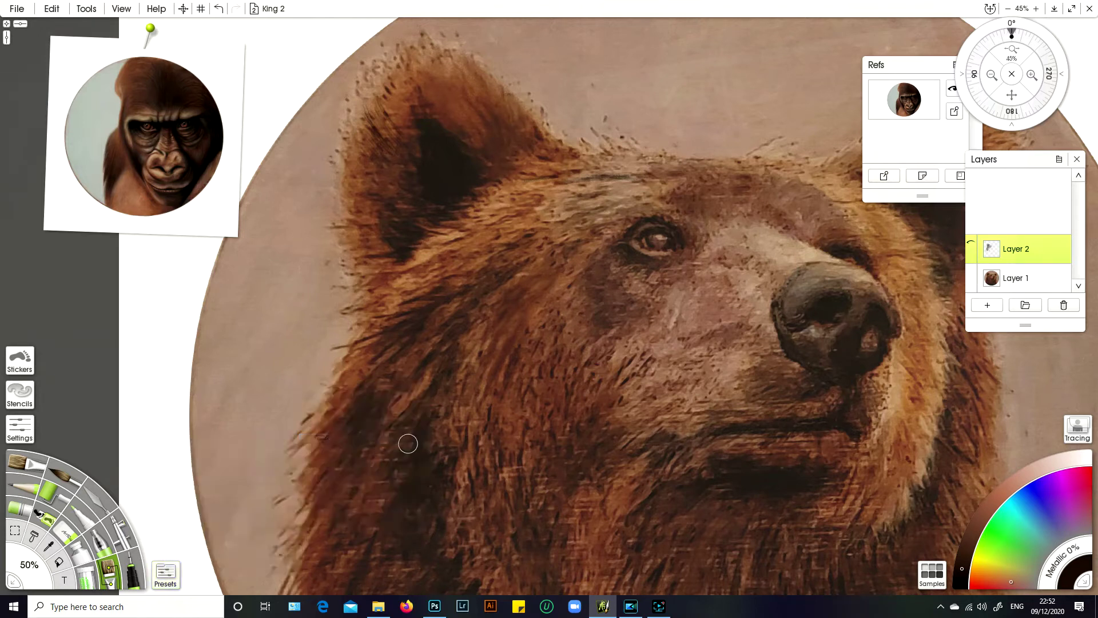
drag(32, 572, 39, 580)
click(507, 271)
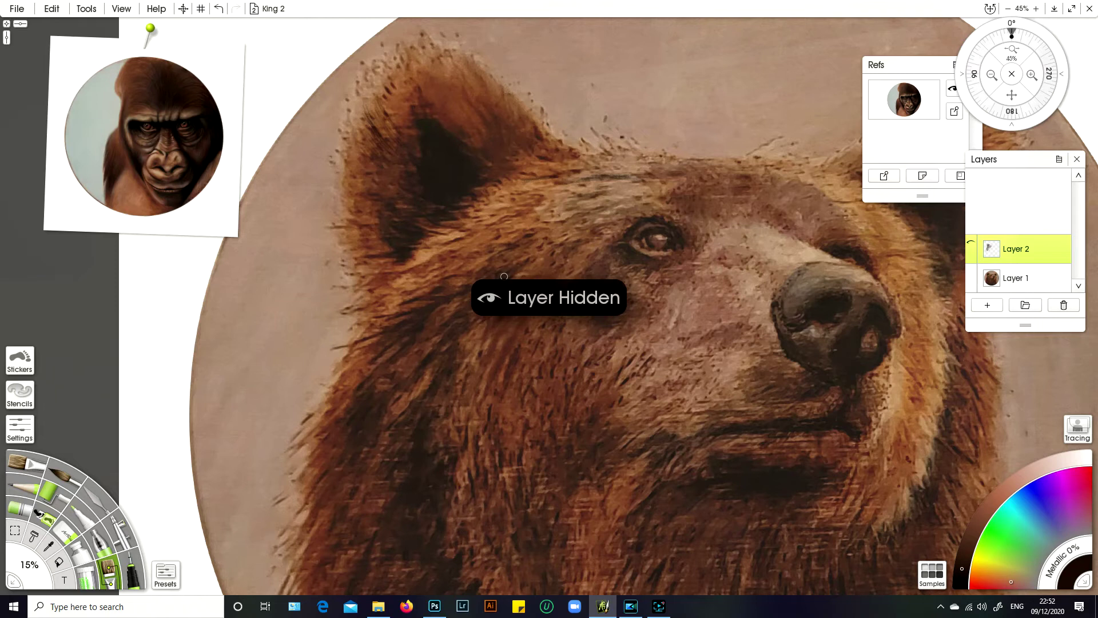
Activate Layer 1 for blending the fur, show Layer 2 again and make Layer 2 the active layer.
click(1022, 279)
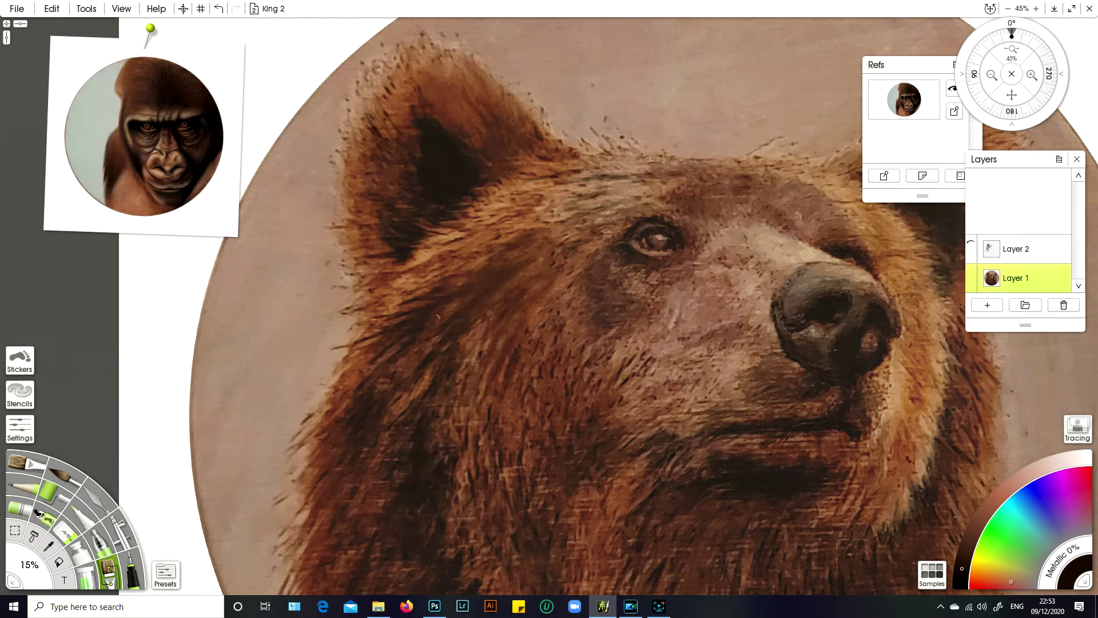
click(972, 246)
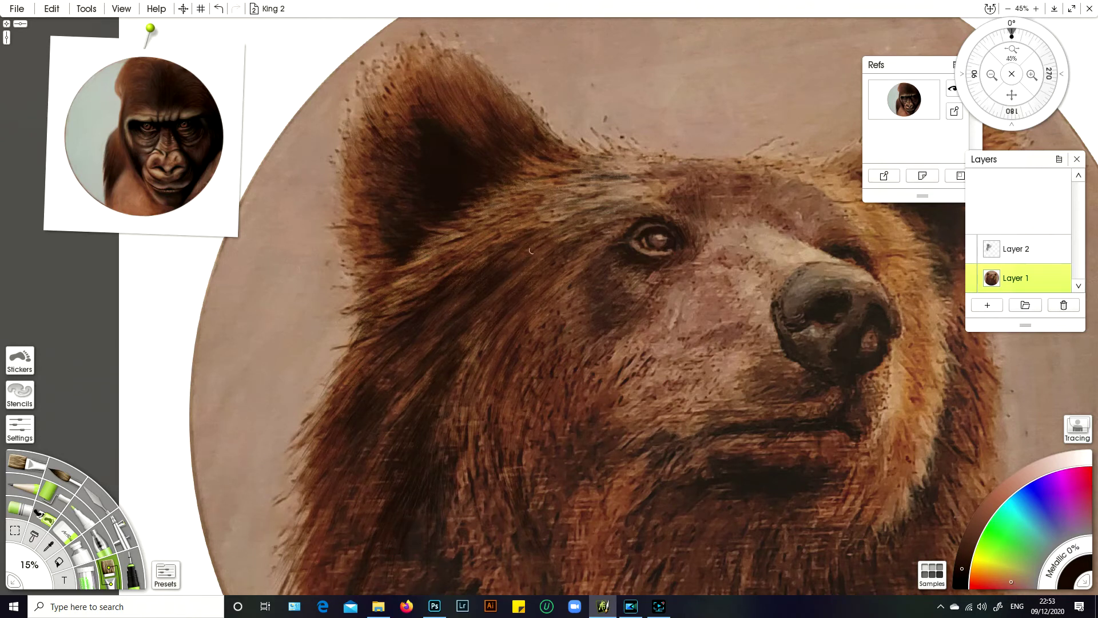
mouse_move(998, 280)
click(1024, 249)
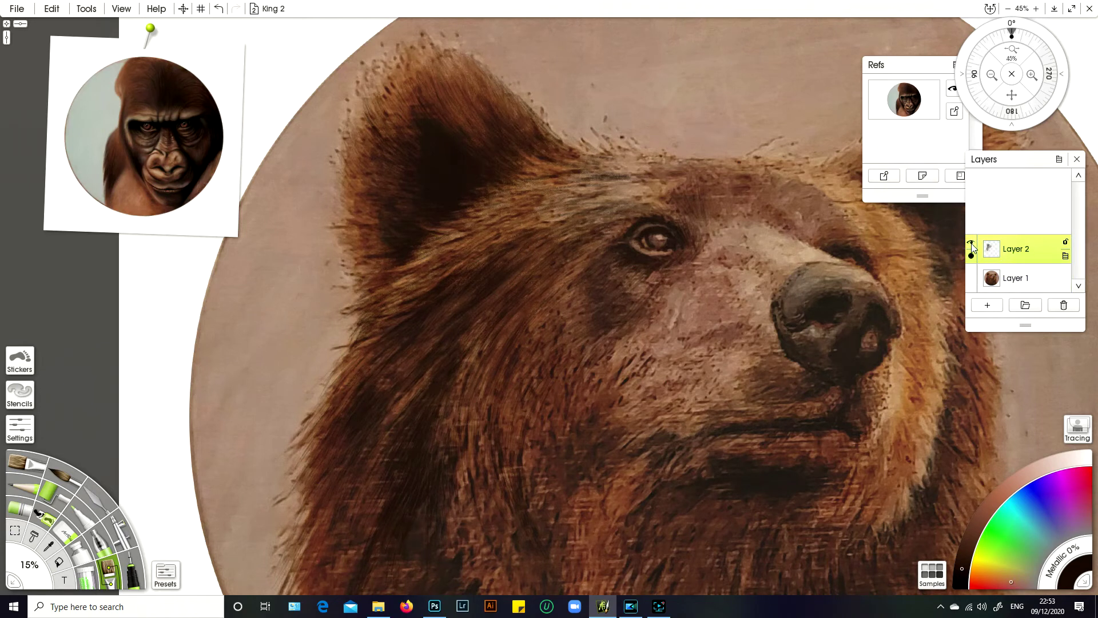
Activate Layer 1 and inspect the fur between the bear's ear and eye up close.
click(1022, 280)
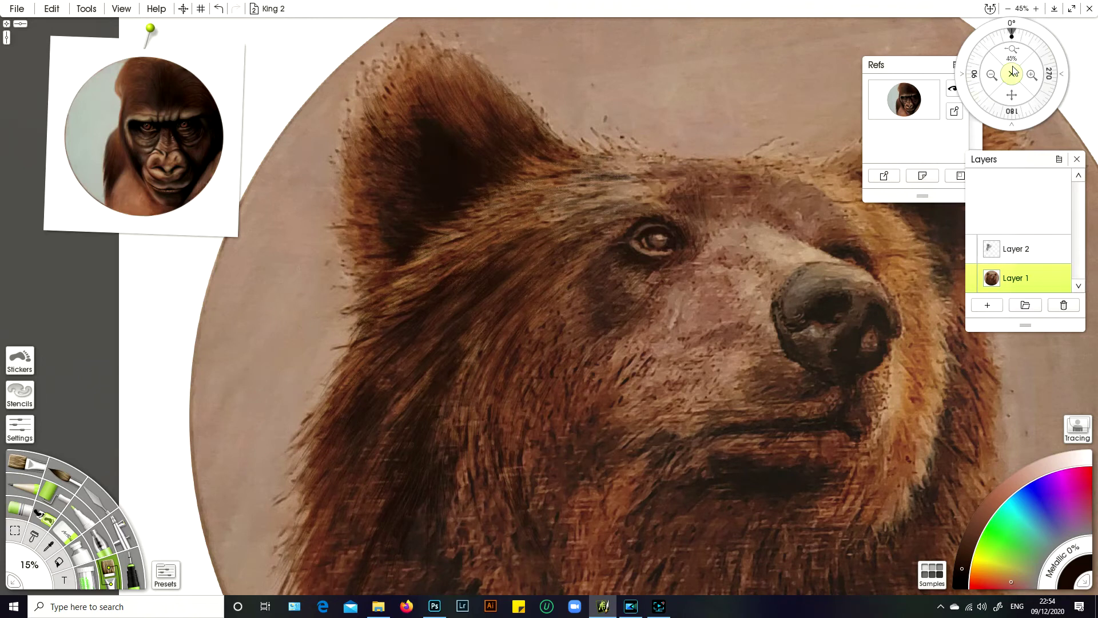
drag(1010, 50, 1083, 76)
drag(1007, 94, 1062, 86)
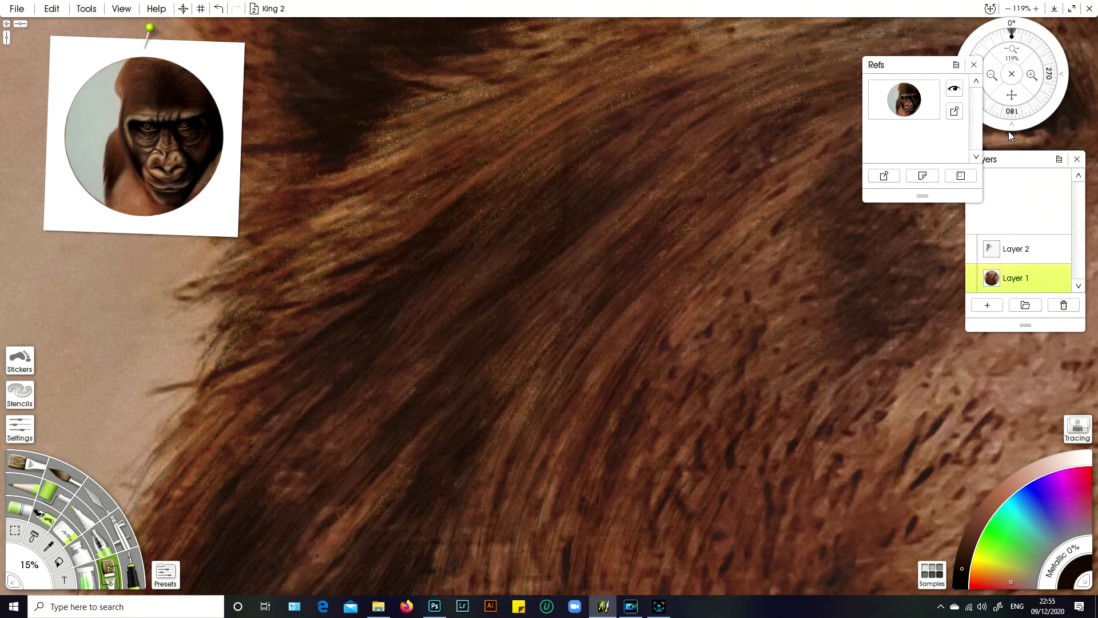
drag(1018, 53, 1003, 56)
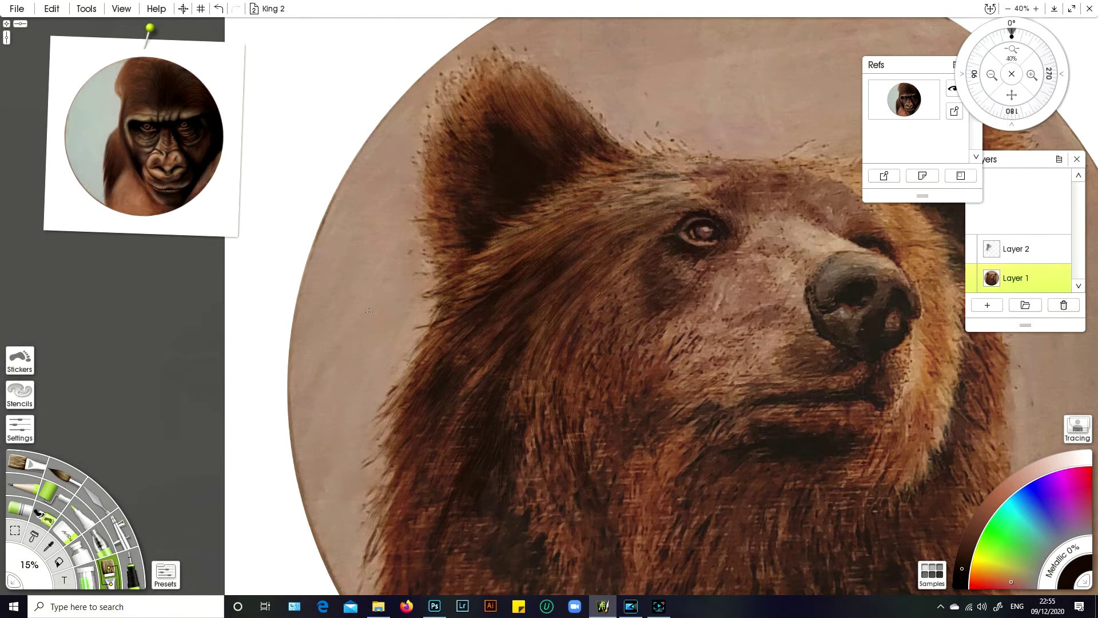
Add a new layer for the background and place it above Layer 2 at the top of the stack.
mouse_move(105, 125)
click(988, 305)
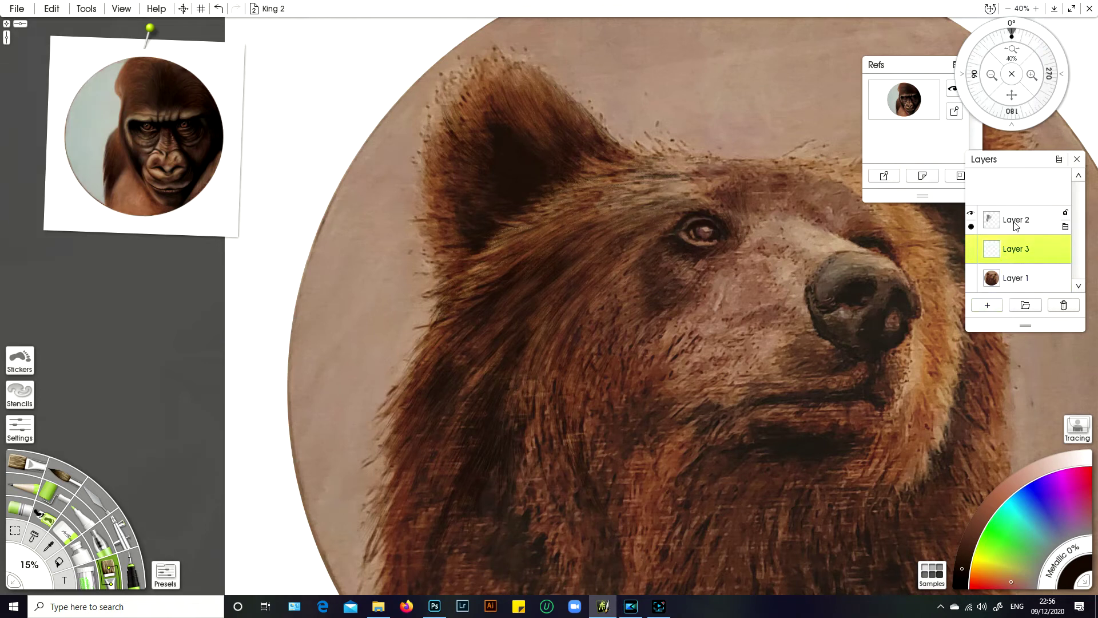
drag(1017, 225, 1019, 264)
click(1022, 222)
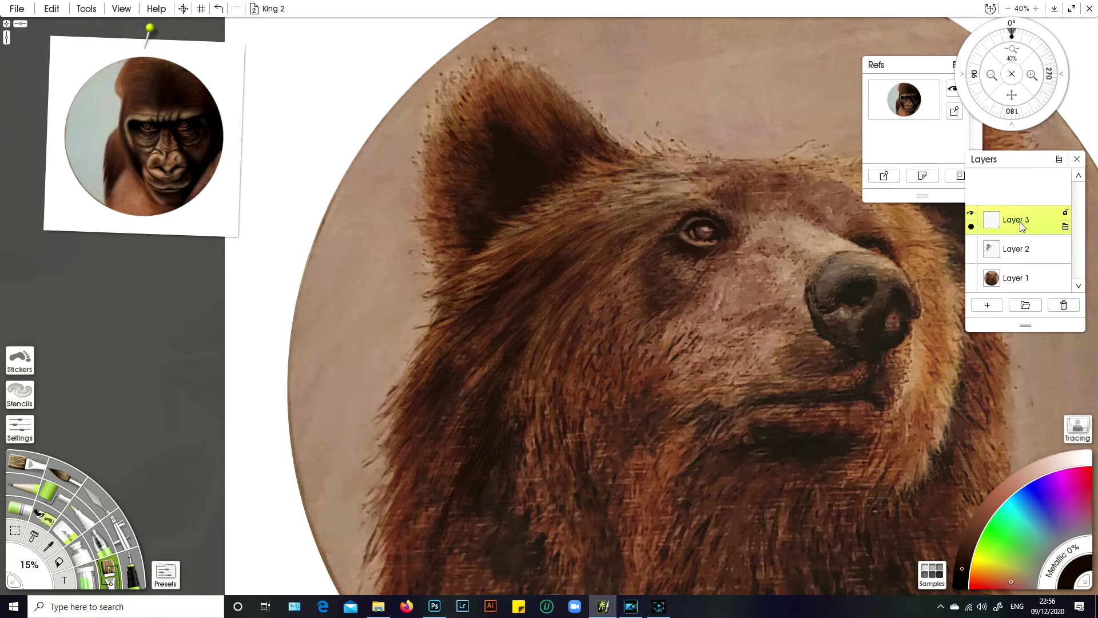
Sample the pale blue-grey background colour from the gorilla reference image.
click(51, 555)
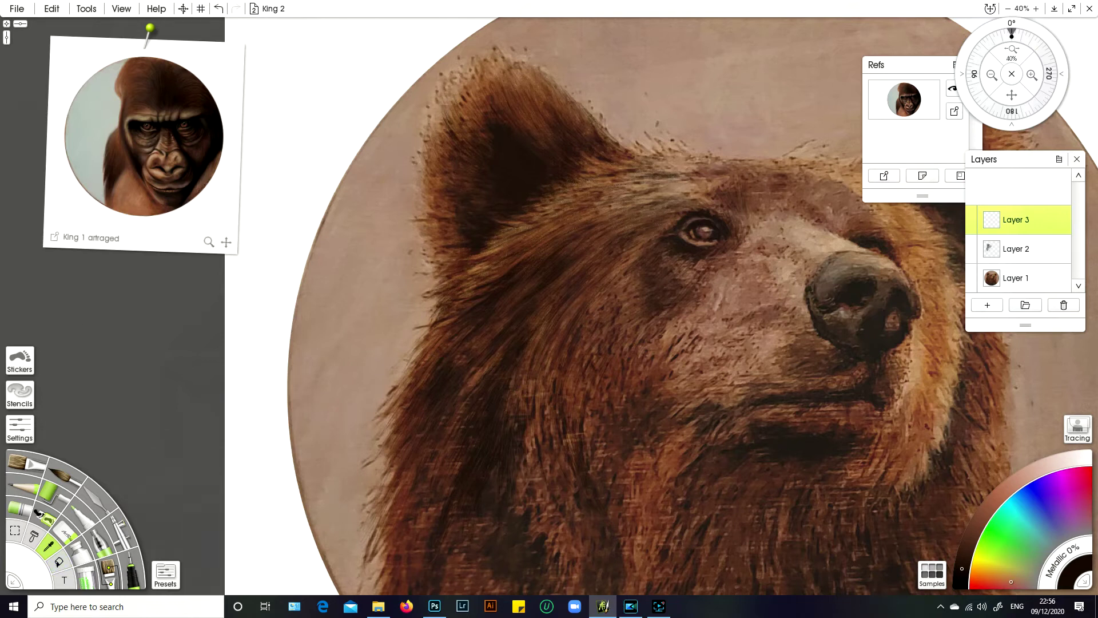
click(45, 548)
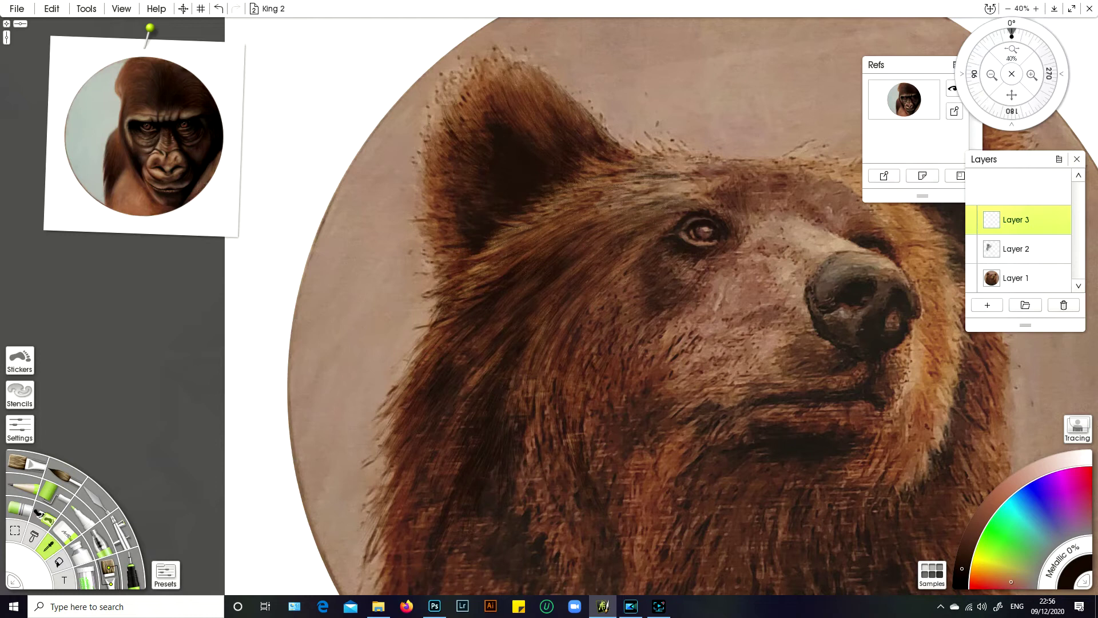
click(97, 117)
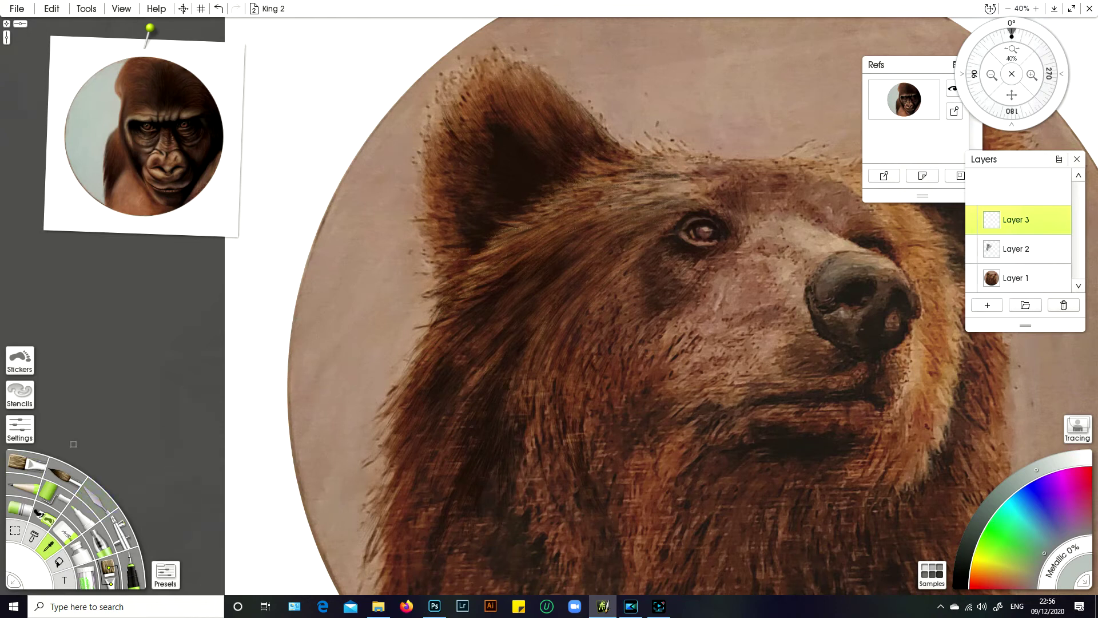
Switch to the Pencil with the Hard Shader preset and set its size to 91%.
click(19, 490)
click(167, 572)
mouse_move(174, 566)
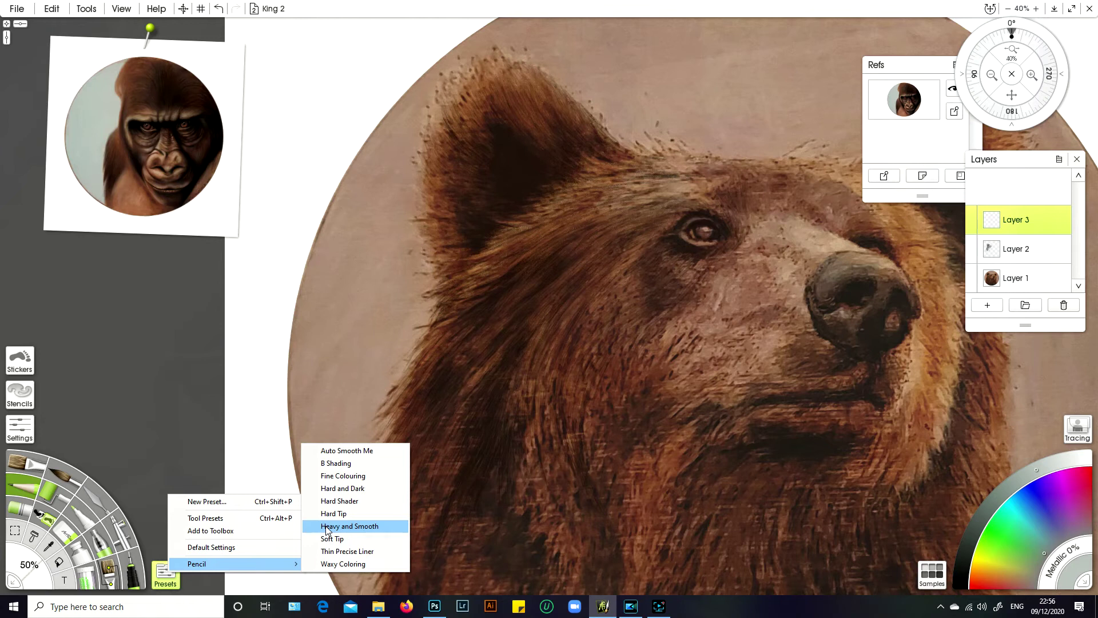
click(333, 502)
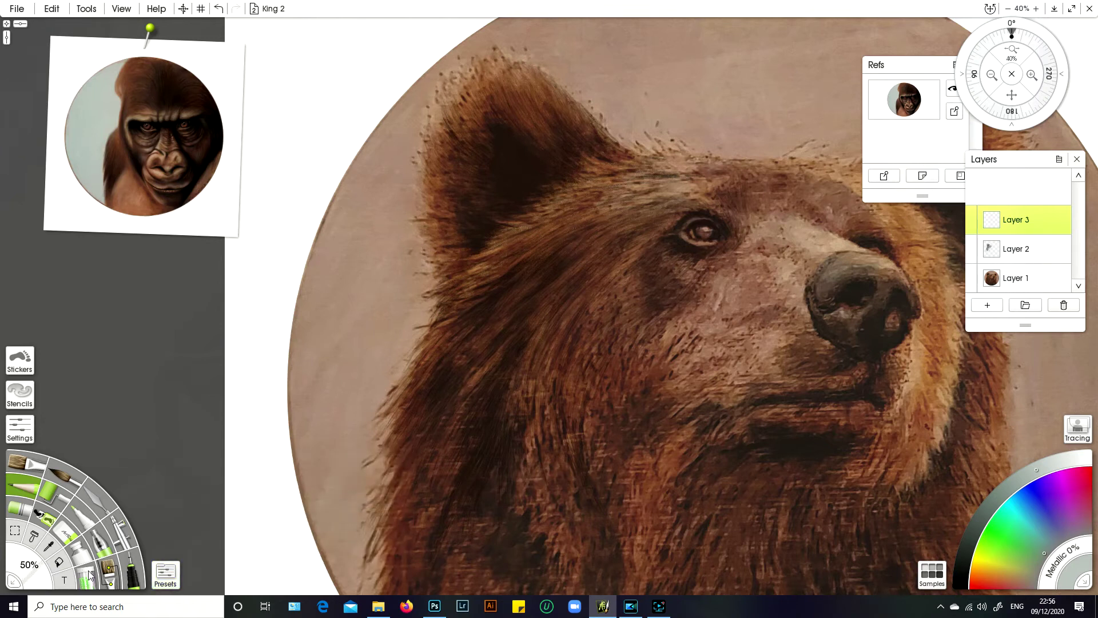
mouse_move(31, 583)
mouse_down()
mouse_move(38, 575)
mouse_move(46, 589)
mouse_move(39, 570)
mouse_move(44, 576)
mouse_up()
Hatch a small patch of pale blue-grey strokes on the background beside the bear's neck, below the ear.
drag(350, 282, 347, 296)
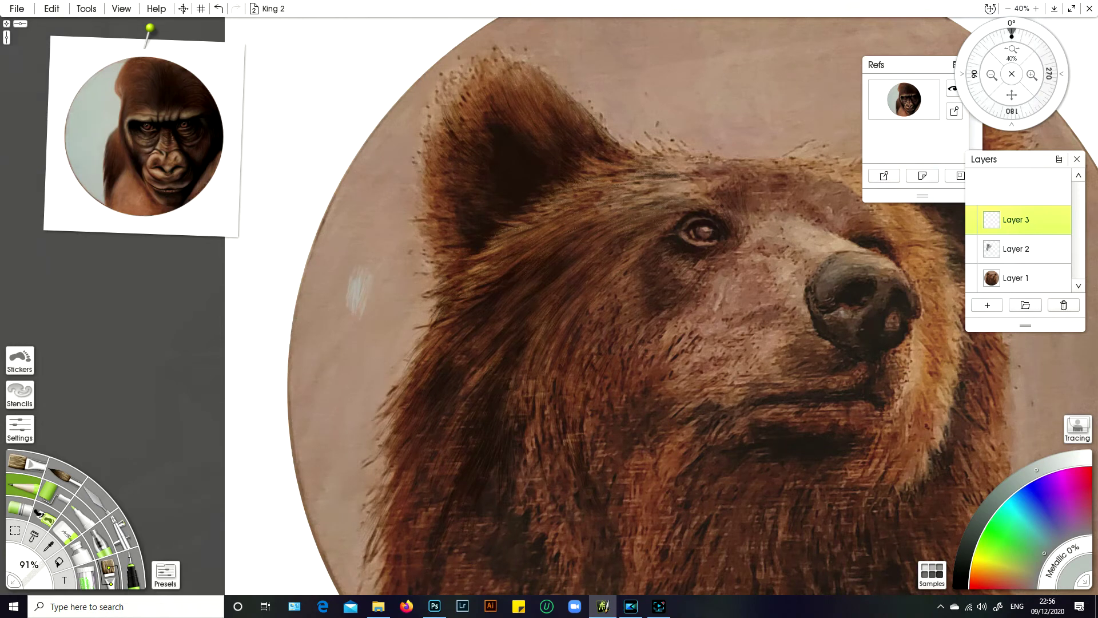
mouse_move(344, 322)
mouse_down()
mouse_move(362, 338)
mouse_move(351, 305)
mouse_up()
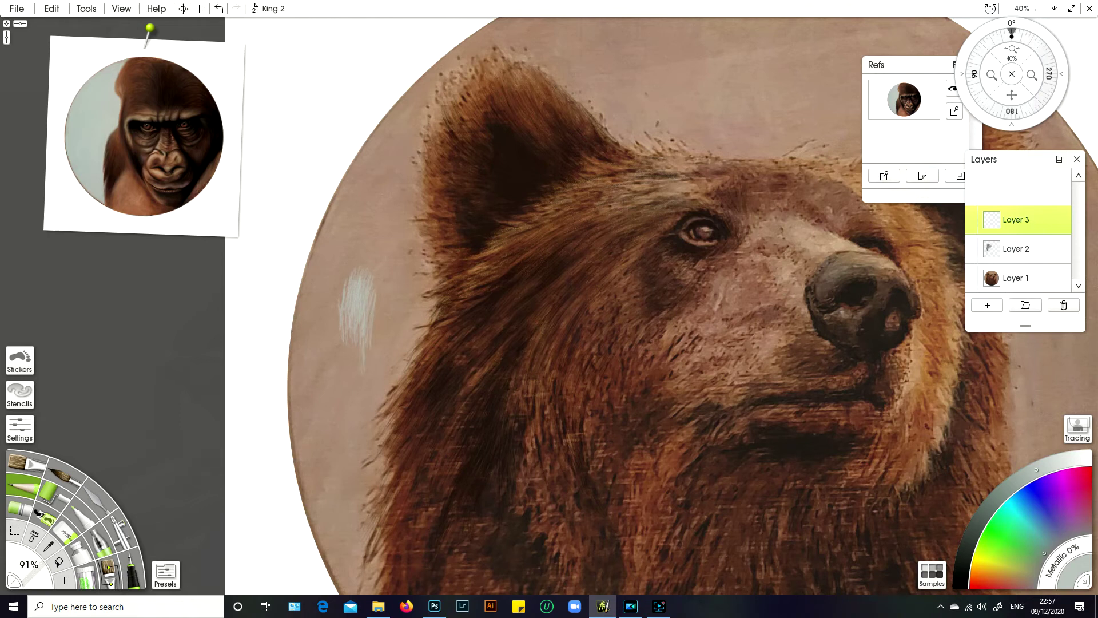
drag(344, 344, 336, 353)
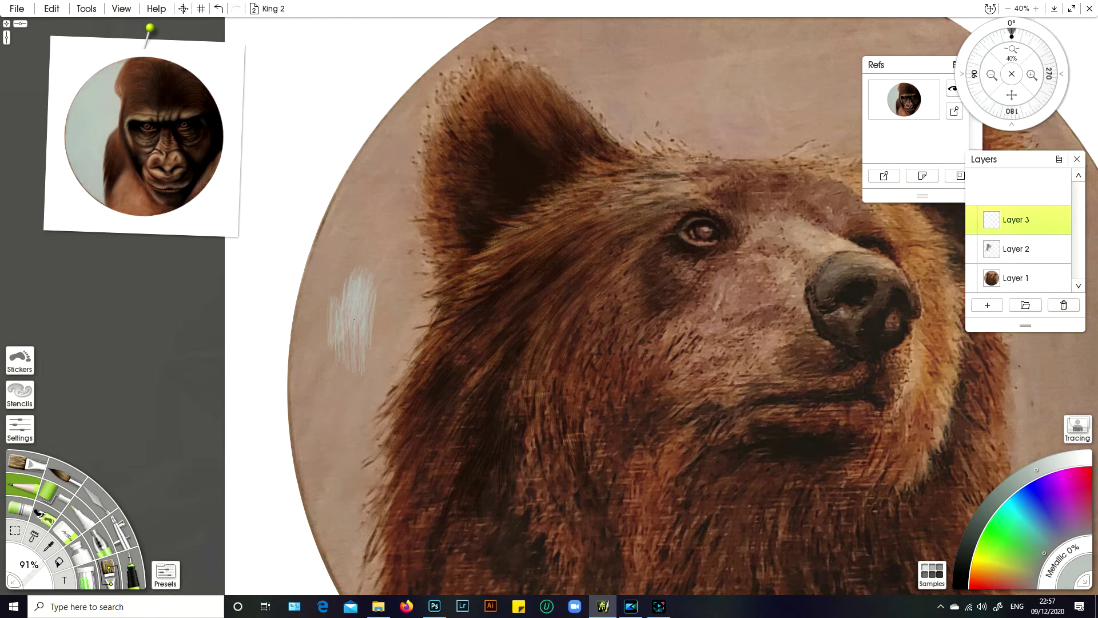
Set the pencil size to 100% and enlarge the pale patch upwards, downwards and towards the fur.
drag(41, 579, 47, 586)
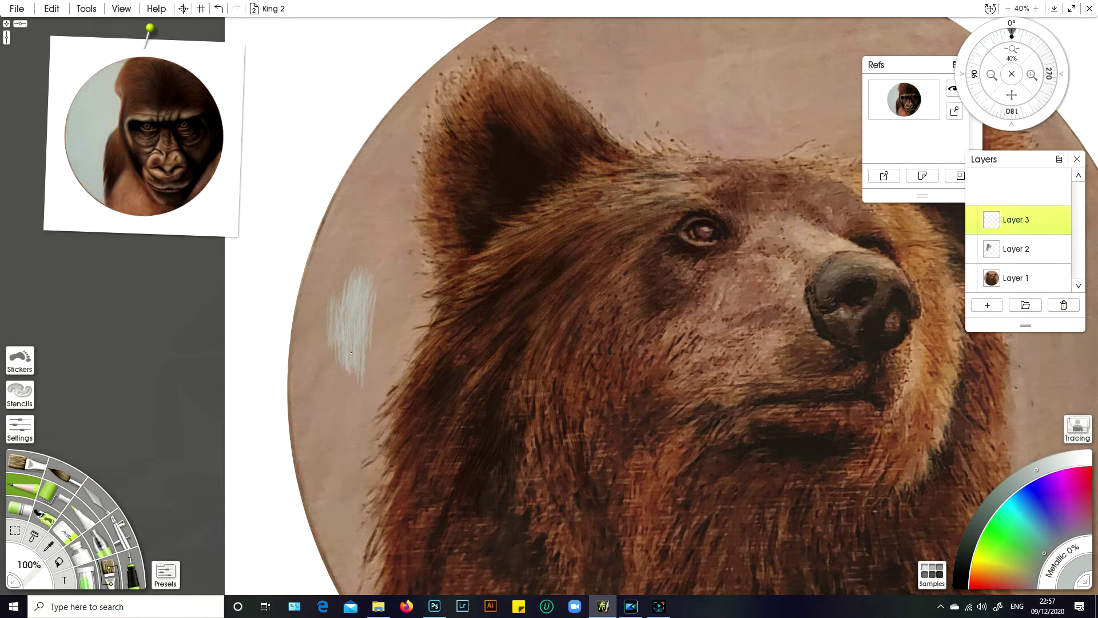
drag(392, 298, 395, 327)
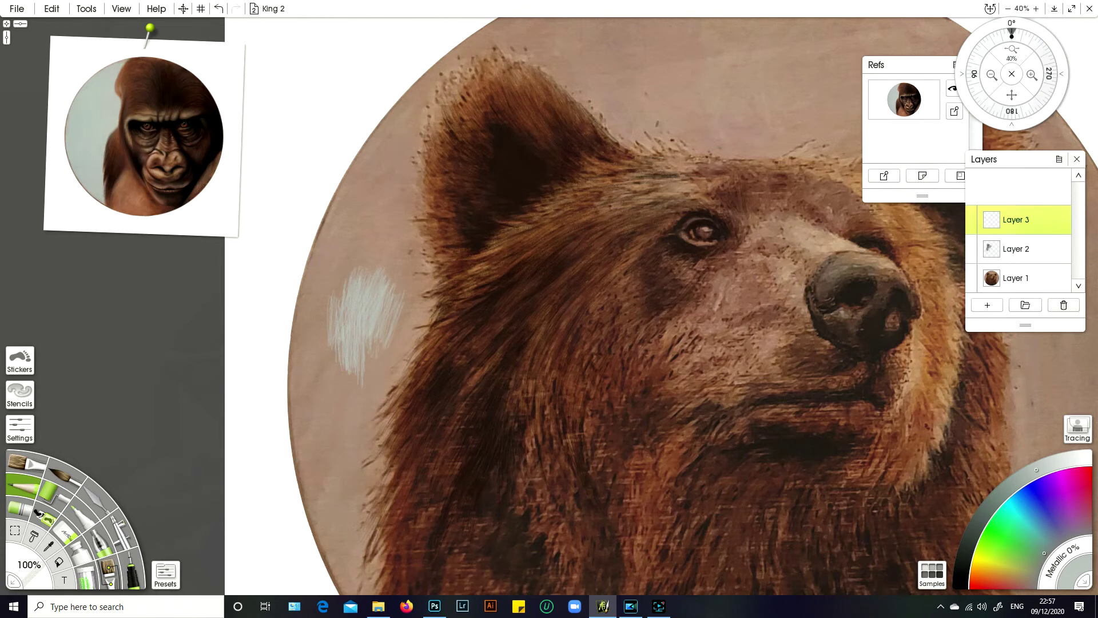
drag(377, 235, 372, 260)
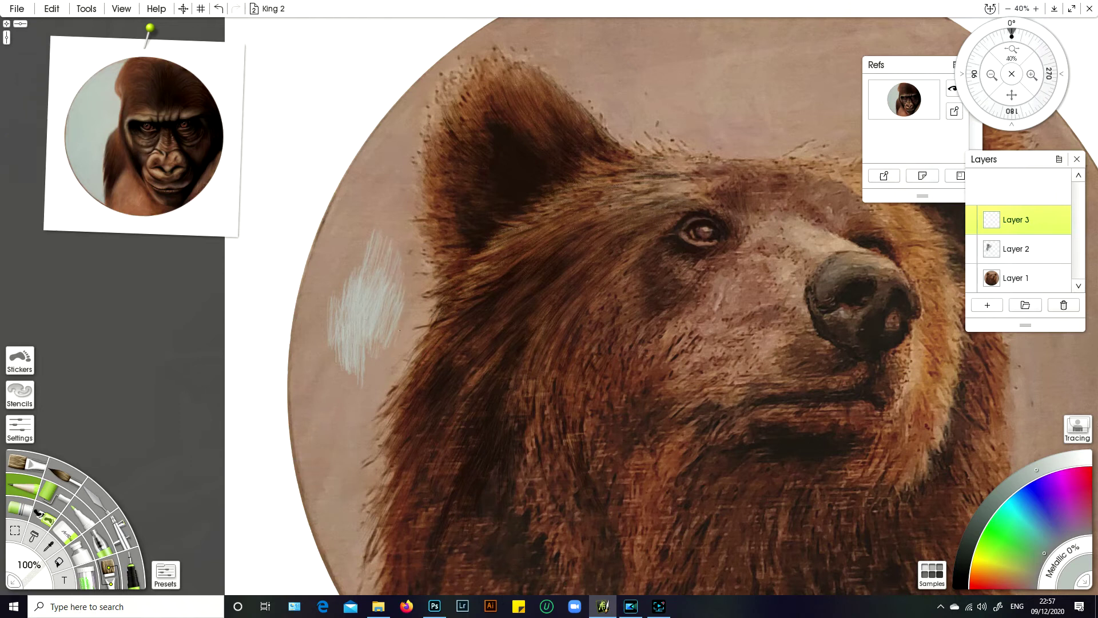
mouse_move(375, 344)
mouse_down()
mouse_move(373, 372)
mouse_move(343, 370)
mouse_up()
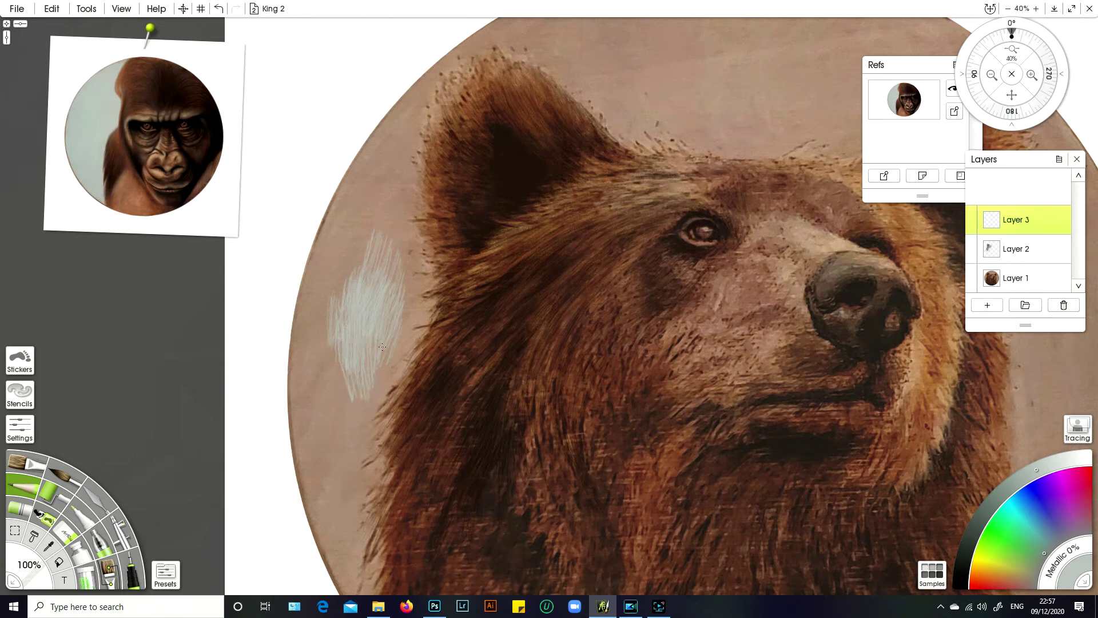
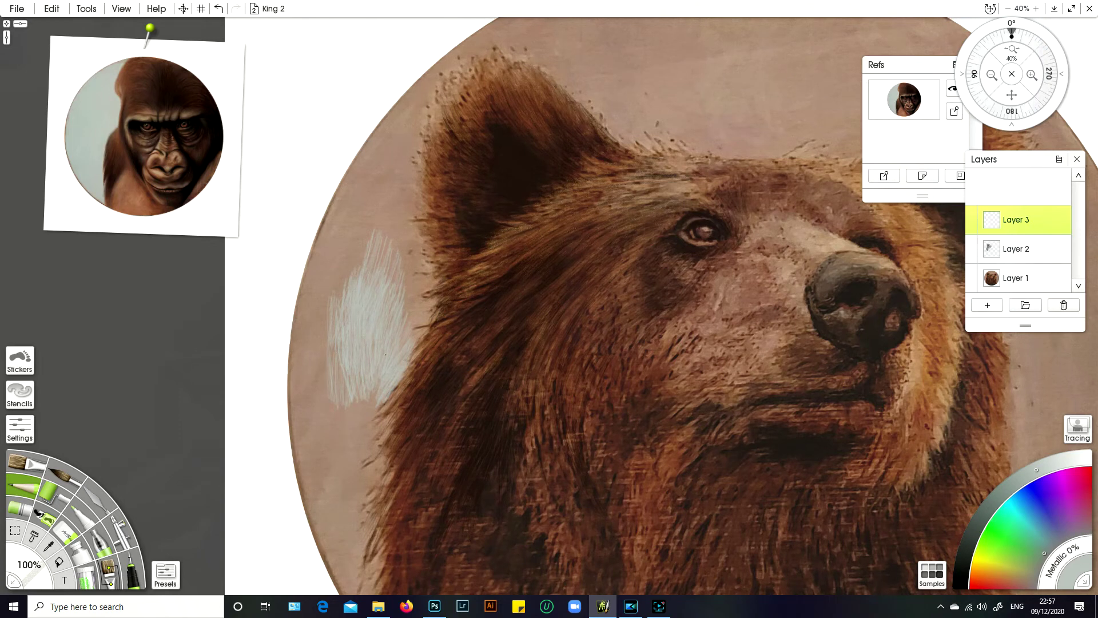
drag(369, 395, 372, 412)
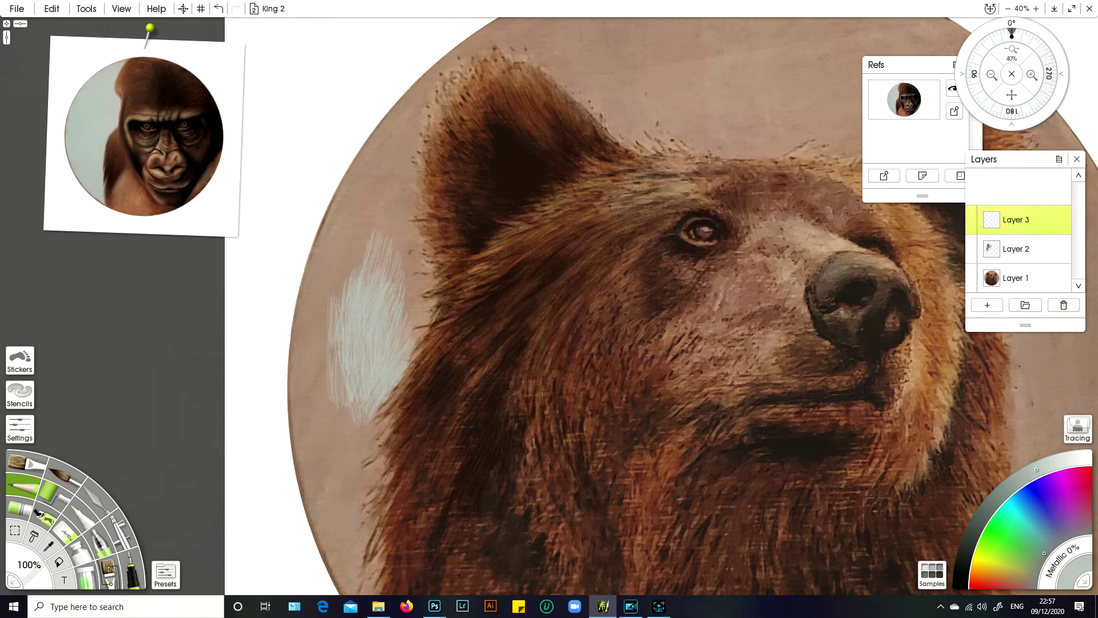
Widen the pale hatching to both sides, filling it in up to the fur edge below the ear.
drag(405, 321, 405, 298)
drag(421, 333, 408, 356)
drag(347, 247, 315, 338)
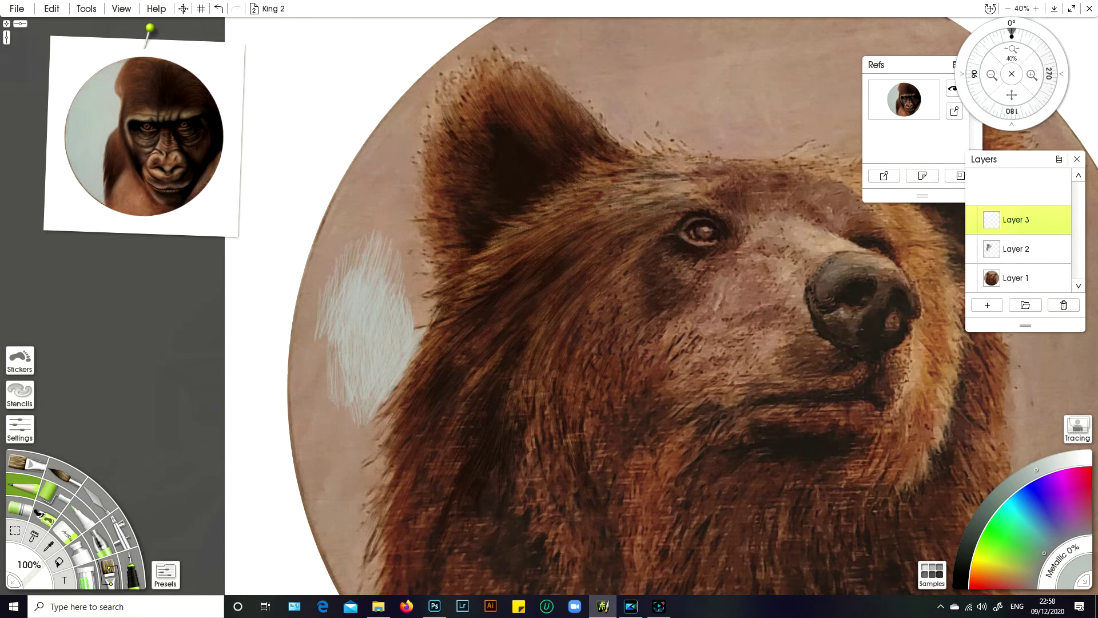
drag(410, 244, 405, 294)
drag(416, 292, 408, 307)
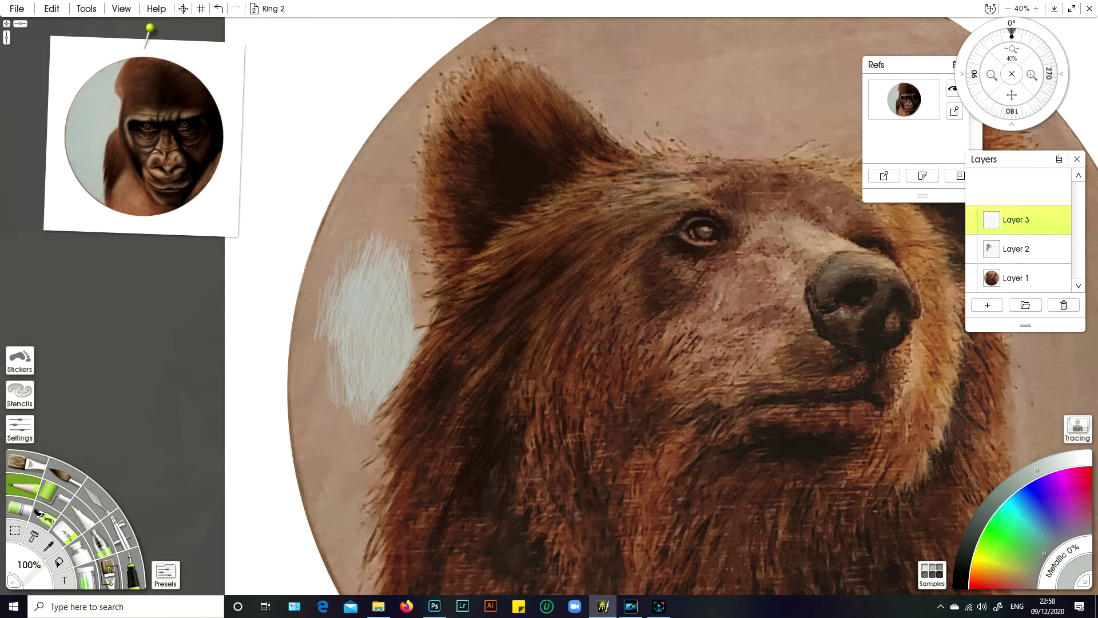
drag(417, 288, 428, 327)
drag(417, 286, 412, 307)
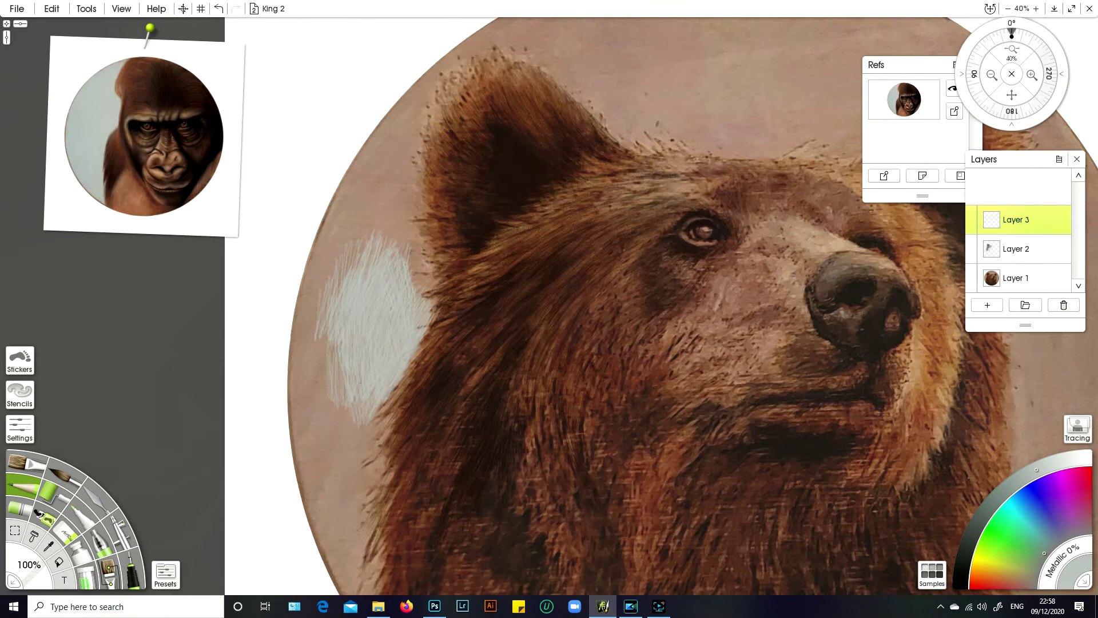
Extend the pale hatching down along the neck fur and thicken its outer edge.
mouse_move(365, 425)
mouse_down()
mouse_move(380, 404)
mouse_move(366, 437)
mouse_up()
drag(387, 402, 348, 469)
drag(350, 429, 347, 450)
drag(349, 407, 344, 440)
drag(343, 405, 342, 429)
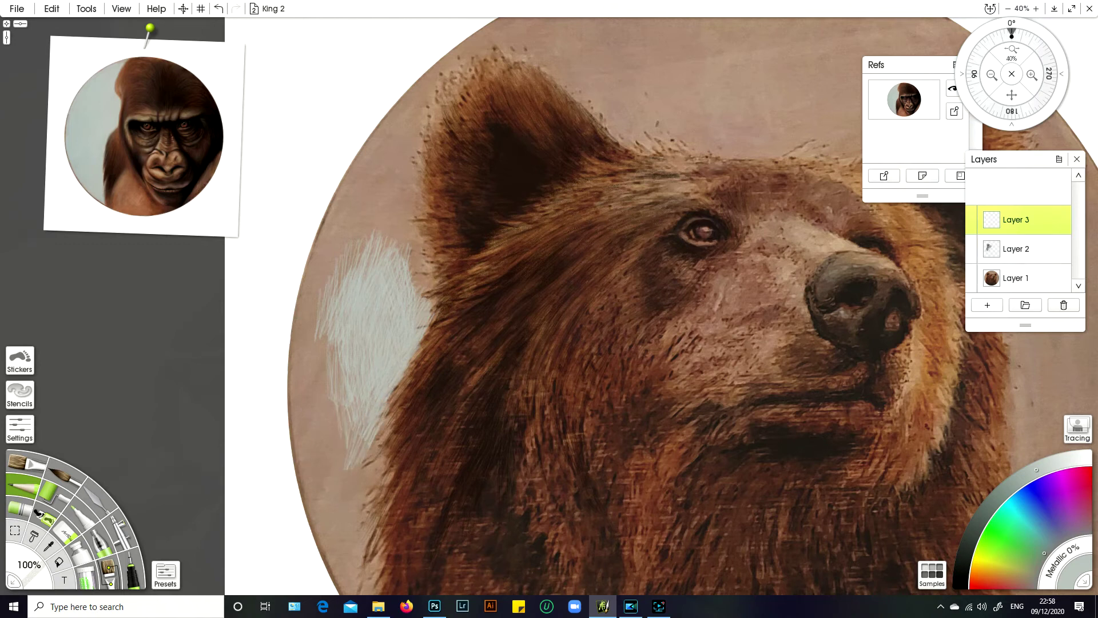
drag(327, 366, 324, 383)
mouse_move(326, 341)
mouse_down()
mouse_move(320, 376)
mouse_move(330, 363)
mouse_up()
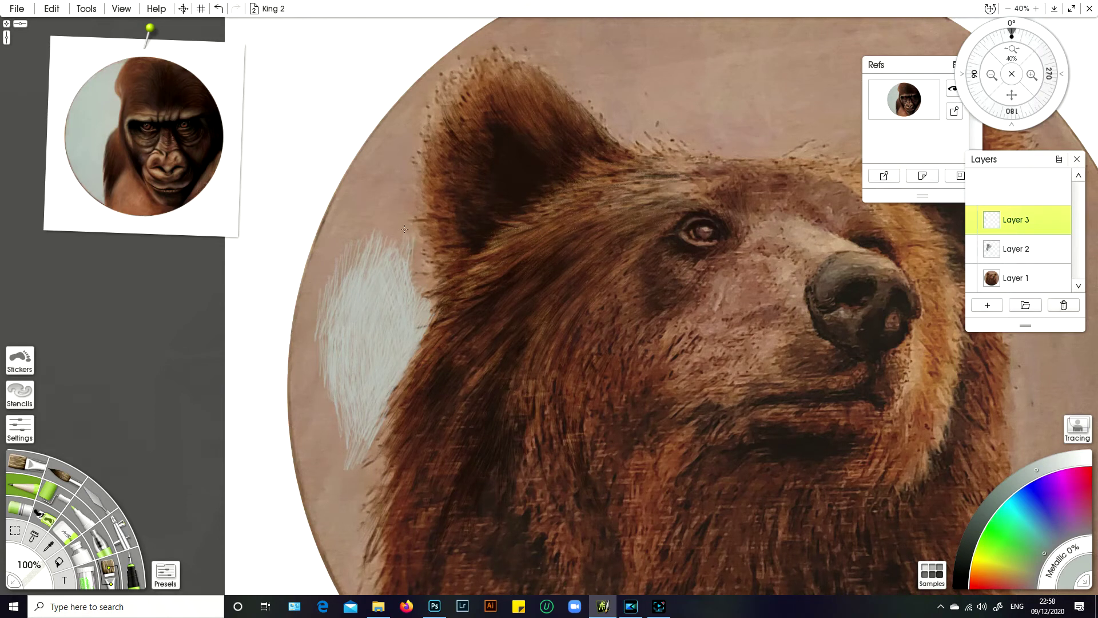
Hatch pale strokes over the stray fur tips at the base of the bear's ear.
drag(414, 252, 413, 280)
mouse_move(417, 248)
mouse_down()
mouse_move(415, 289)
mouse_move(433, 313)
mouse_up()
drag(426, 265, 427, 300)
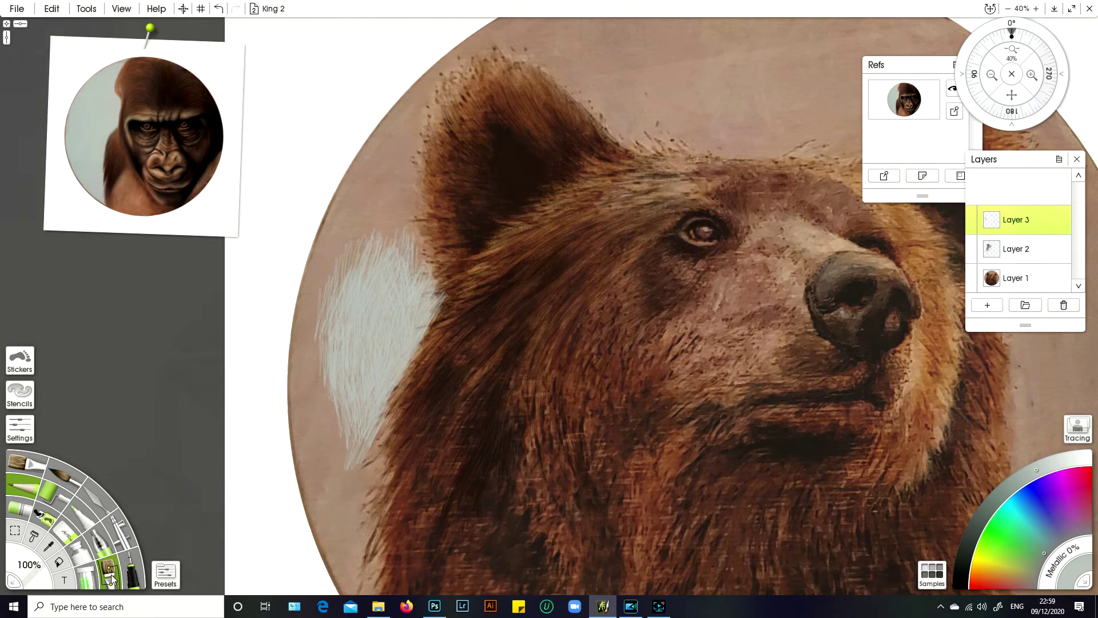
Switch to the Custom Brush with the Soft Scrub Blender preset and smooth the centre of the pale patch.
click(164, 579)
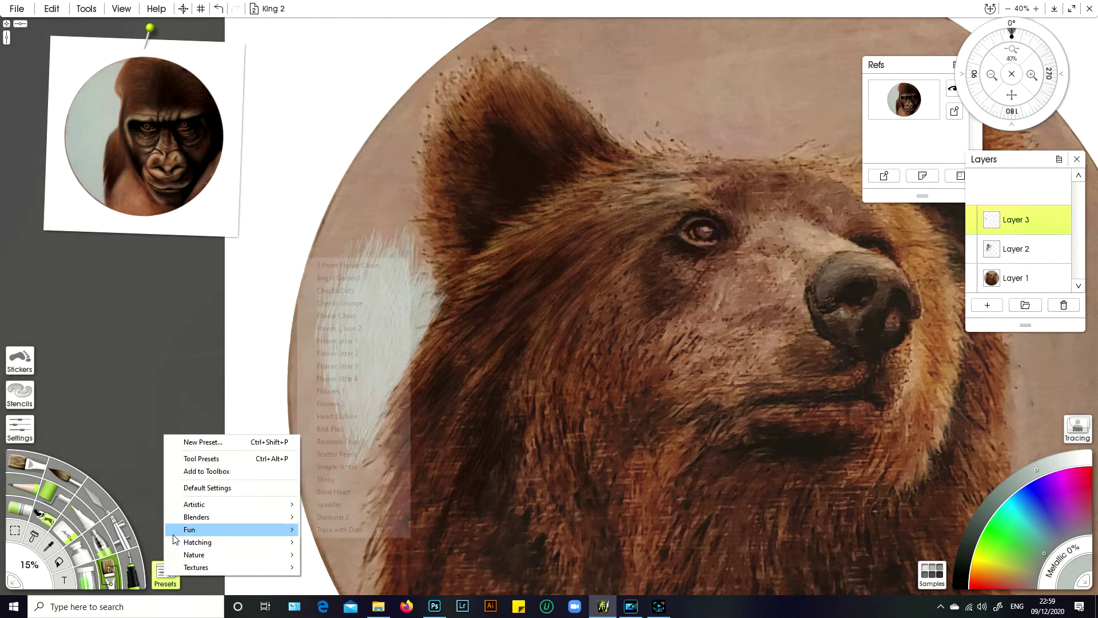
mouse_move(278, 518)
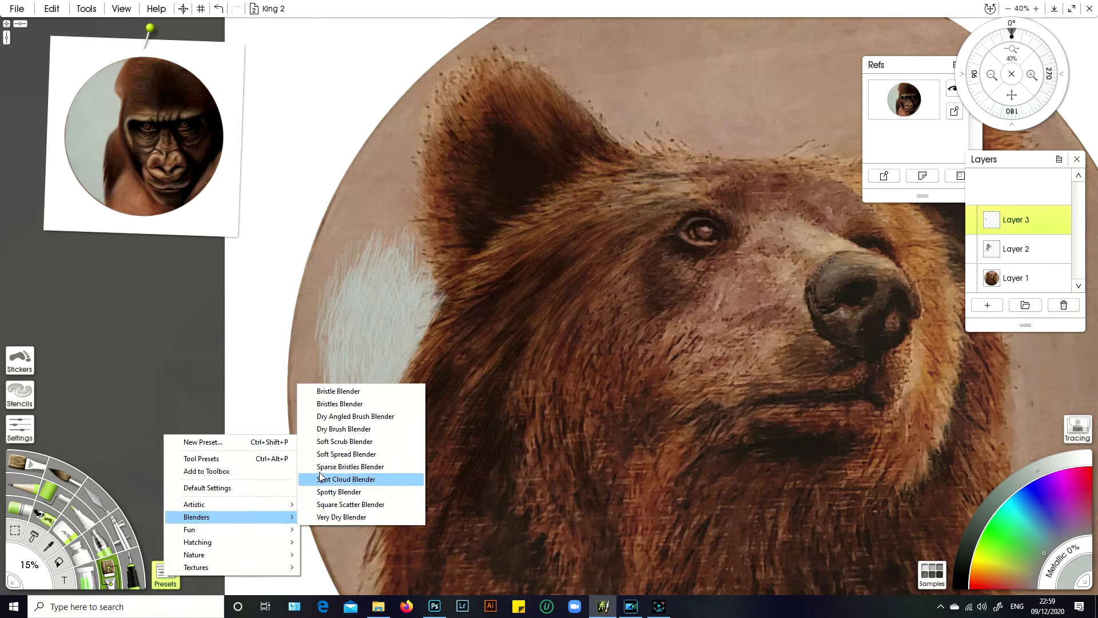
click(326, 443)
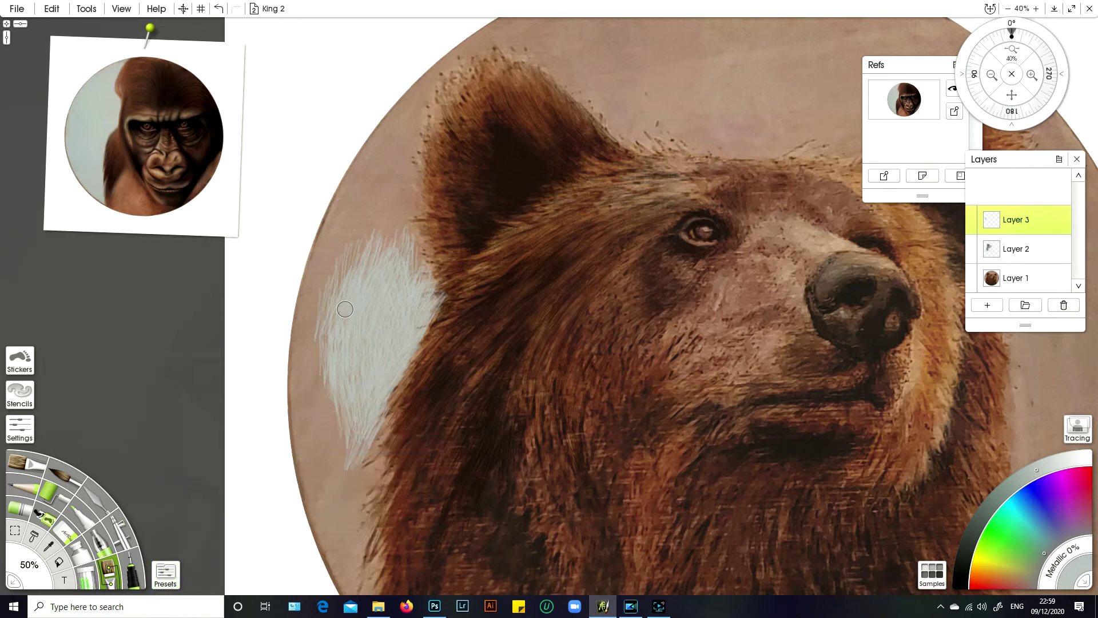
mouse_move(361, 318)
mouse_down()
mouse_move(387, 305)
mouse_move(378, 280)
mouse_move(382, 306)
mouse_move(394, 301)
mouse_move(381, 321)
mouse_move(398, 301)
mouse_move(392, 279)
mouse_move(389, 301)
mouse_move(403, 298)
mouse_move(369, 349)
mouse_move(352, 325)
mouse_move(346, 339)
mouse_move(347, 301)
mouse_move(355, 313)
mouse_move(370, 293)
mouse_move(363, 272)
mouse_move(371, 282)
mouse_move(386, 270)
mouse_move(382, 252)
mouse_move(379, 265)
mouse_move(399, 273)
mouse_move(406, 263)
mouse_move(394, 270)
mouse_move(415, 279)
mouse_move(406, 307)
mouse_move(421, 302)
mouse_move(396, 319)
mouse_move(394, 347)
mouse_move(419, 312)
mouse_move(362, 357)
mouse_up()
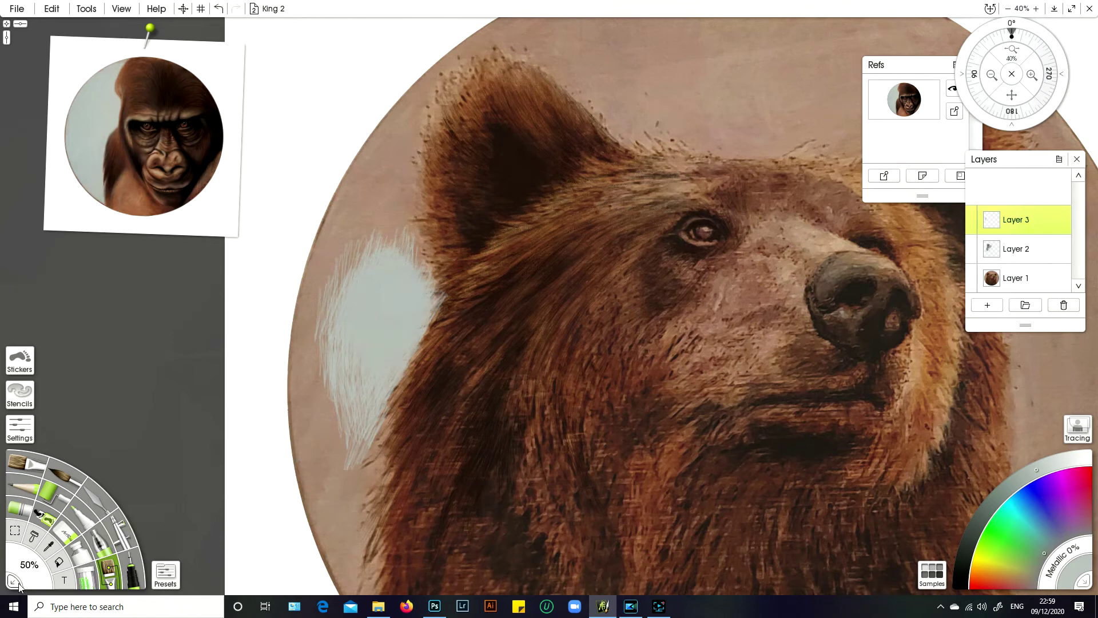
Set the blender size to 30% and smooth the patch's remaining pencil strokes out to its edges and the fur line.
drag(35, 582, 33, 574)
mouse_move(363, 258)
mouse_down()
mouse_move(359, 250)
mouse_move(358, 268)
mouse_move(371, 251)
mouse_move(394, 251)
mouse_move(421, 282)
mouse_up()
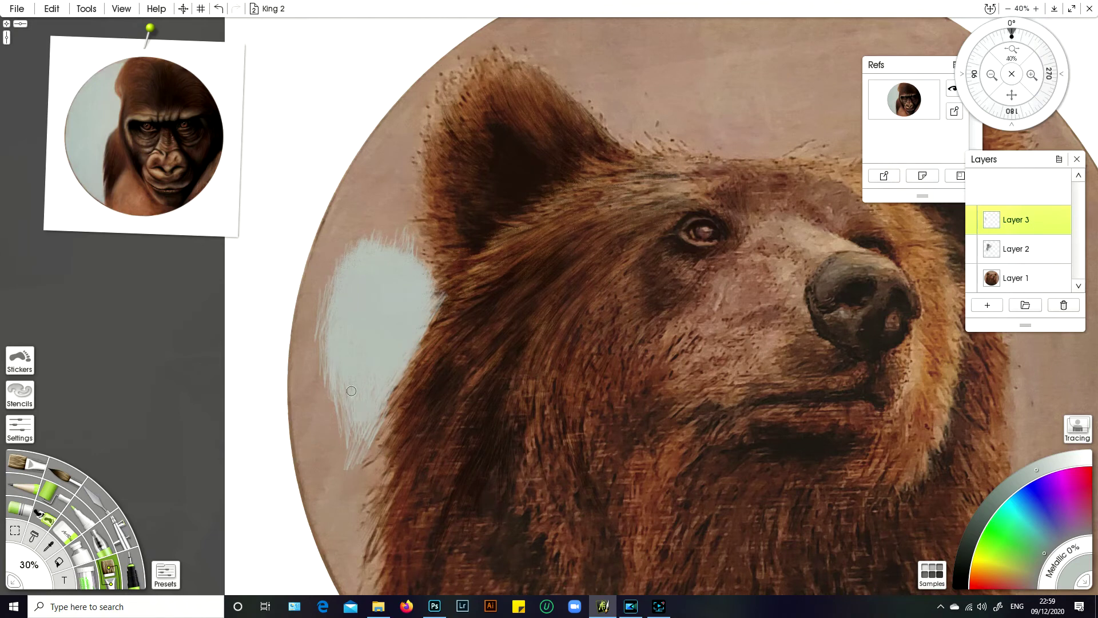
mouse_move(376, 414)
mouse_down()
mouse_move(363, 443)
mouse_move(361, 414)
mouse_move(367, 447)
mouse_move(343, 417)
mouse_move(336, 390)
mouse_move(358, 403)
mouse_move(357, 425)
mouse_move(331, 392)
mouse_move(329, 350)
mouse_move(325, 370)
mouse_move(343, 365)
mouse_move(330, 303)
mouse_move(324, 324)
mouse_move(345, 254)
mouse_up()
mouse_move(363, 309)
mouse_down()
mouse_move(368, 246)
mouse_move(390, 232)
mouse_move(398, 273)
mouse_move(400, 261)
mouse_move(415, 269)
mouse_move(416, 253)
mouse_move(422, 265)
mouse_move(410, 241)
mouse_move(382, 246)
mouse_move(374, 229)
mouse_move(356, 244)
mouse_up()
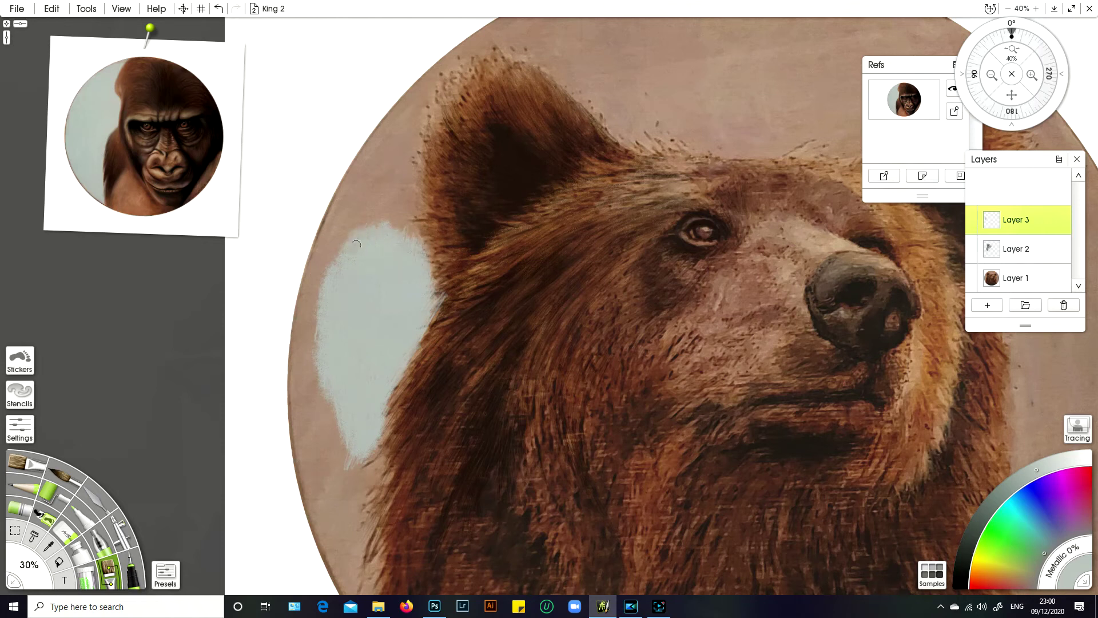
Spread the blended pale paint outwards to the circle's edge and upwards beside the bear's ear.
mouse_move(322, 337)
mouse_down()
mouse_move(318, 301)
mouse_move(309, 345)
mouse_move(315, 297)
mouse_up()
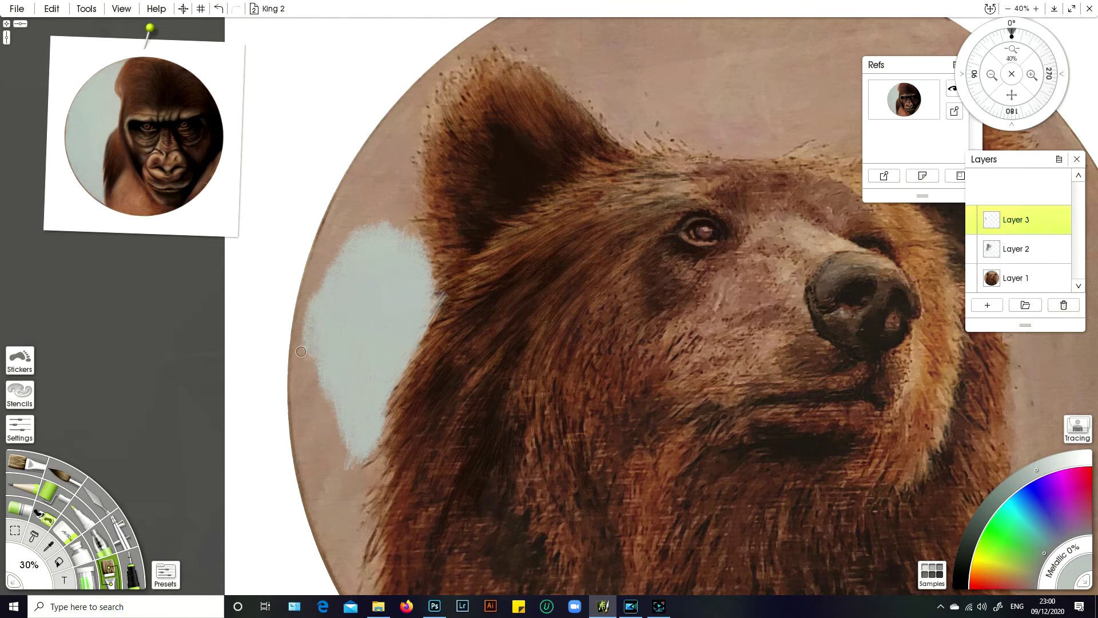
drag(303, 304, 300, 316)
drag(310, 321, 315, 352)
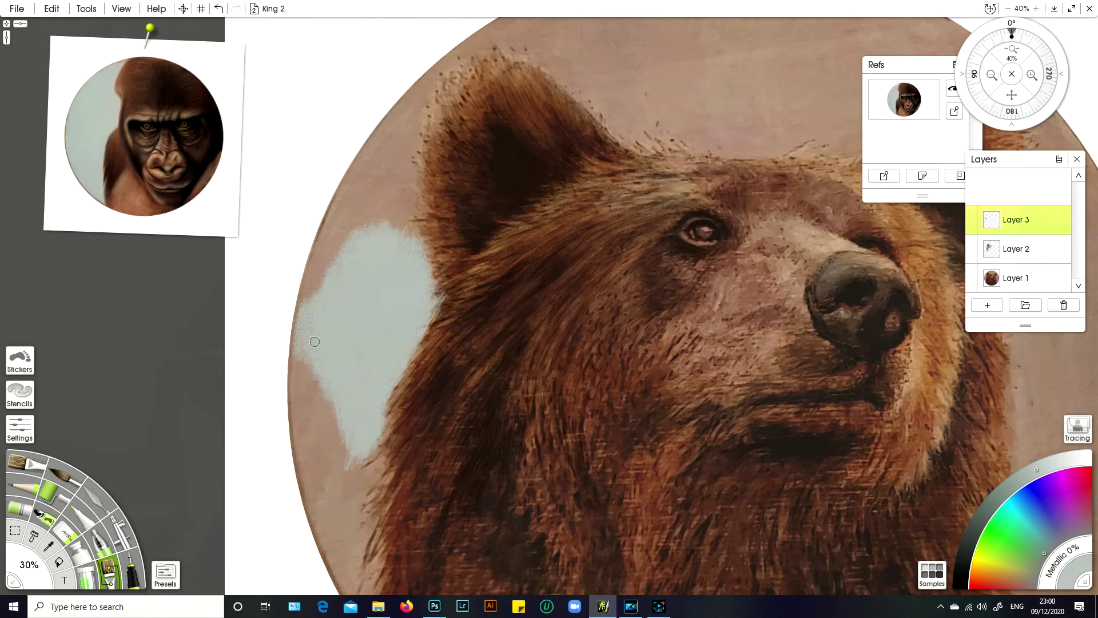
mouse_move(306, 320)
mouse_down()
mouse_move(300, 343)
mouse_move(307, 273)
mouse_move(307, 308)
mouse_move(319, 297)
mouse_move(312, 274)
mouse_move(307, 286)
mouse_move(328, 263)
mouse_move(328, 296)
mouse_move(337, 289)
mouse_move(346, 245)
mouse_move(335, 260)
mouse_move(370, 213)
mouse_move(365, 241)
mouse_move(388, 208)
mouse_move(385, 245)
mouse_move(417, 223)
mouse_up()
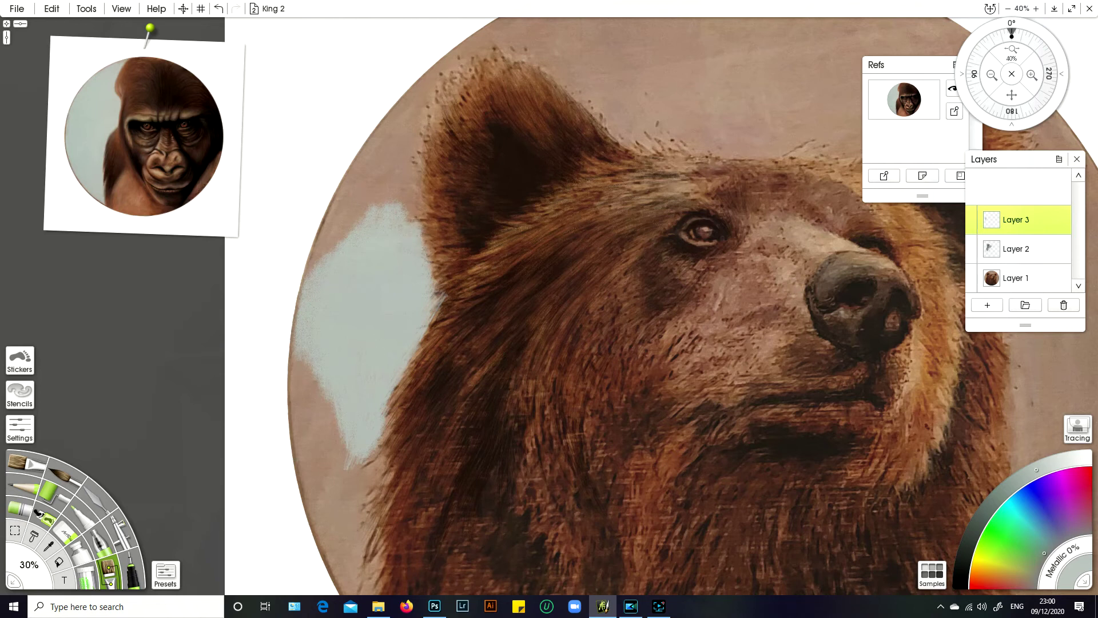
mouse_move(350, 368)
mouse_down()
mouse_move(325, 421)
mouse_move(305, 347)
mouse_up()
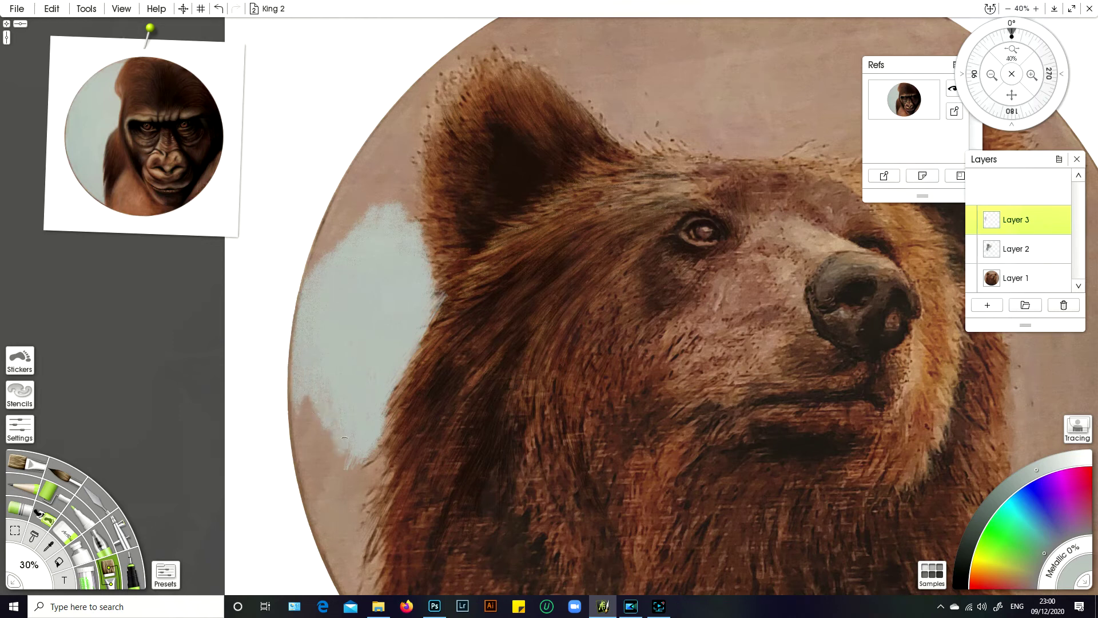
Spread the pale blue-grey paint down beside the bear's neck fur and outwards to the circle's edge.
mouse_move(343, 437)
mouse_down()
mouse_move(351, 475)
mouse_move(389, 420)
mouse_move(376, 420)
mouse_move(391, 384)
mouse_up()
mouse_move(350, 450)
mouse_down()
mouse_move(337, 470)
mouse_move(327, 456)
mouse_move(336, 453)
mouse_move(342, 485)
mouse_move(352, 464)
mouse_move(351, 492)
mouse_move(367, 478)
mouse_move(360, 511)
mouse_move(380, 471)
mouse_move(356, 534)
mouse_move(350, 497)
mouse_move(385, 435)
mouse_move(344, 496)
mouse_move(328, 456)
mouse_up()
mouse_move(364, 501)
mouse_down()
mouse_move(370, 531)
mouse_move(346, 541)
mouse_move(321, 459)
mouse_move(354, 540)
mouse_move(329, 474)
mouse_up()
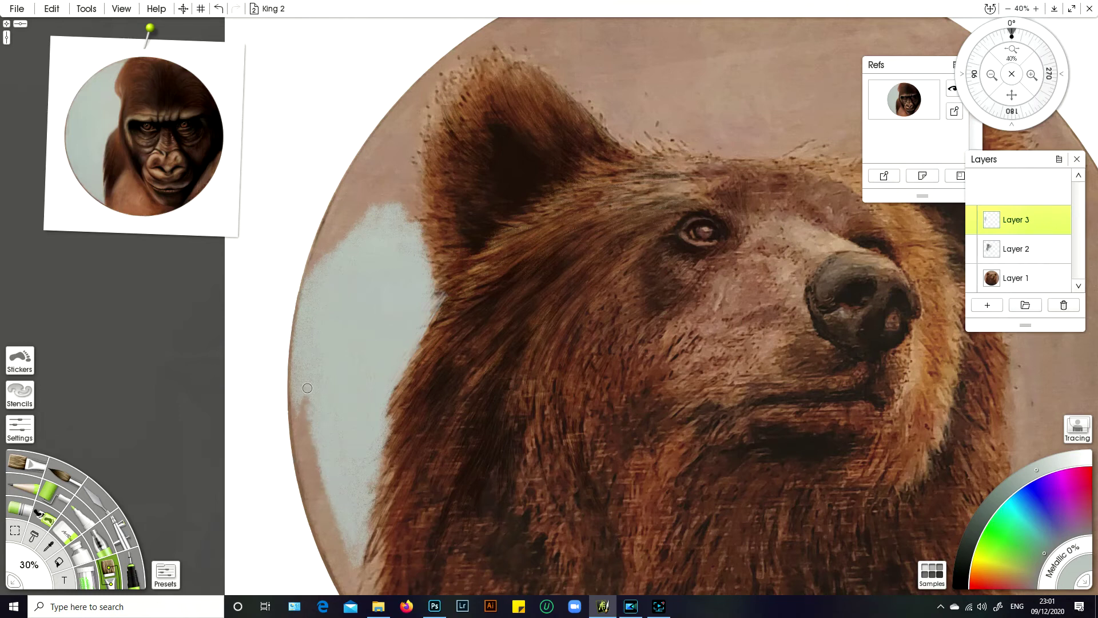
mouse_move(312, 437)
mouse_down()
mouse_move(301, 399)
mouse_move(313, 468)
mouse_up()
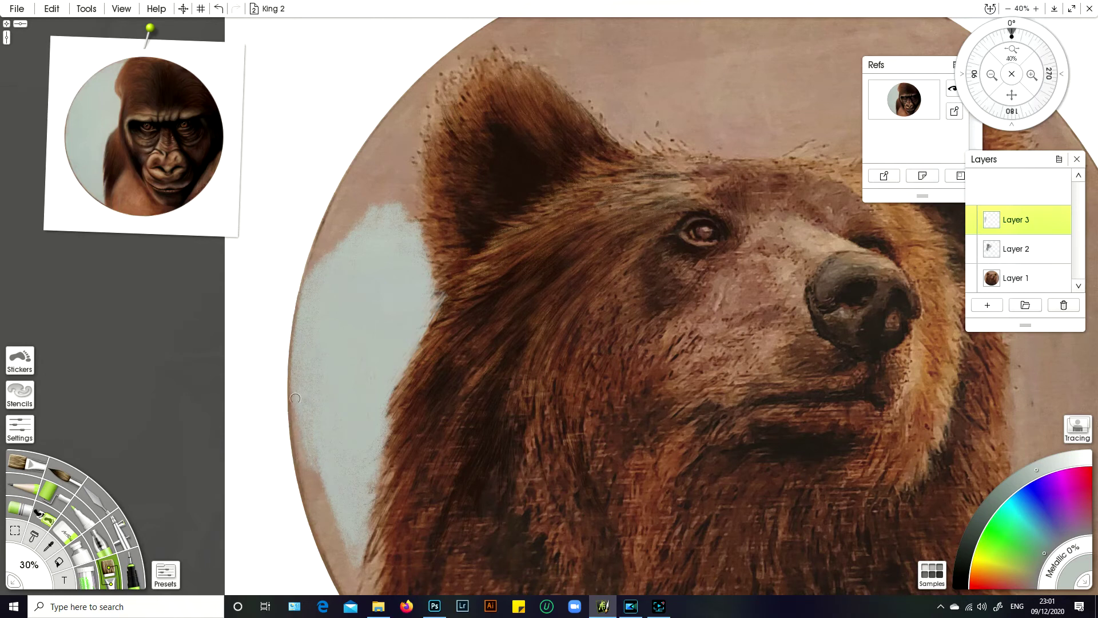
mouse_move(311, 472)
mouse_down()
mouse_move(327, 501)
mouse_move(324, 491)
mouse_up()
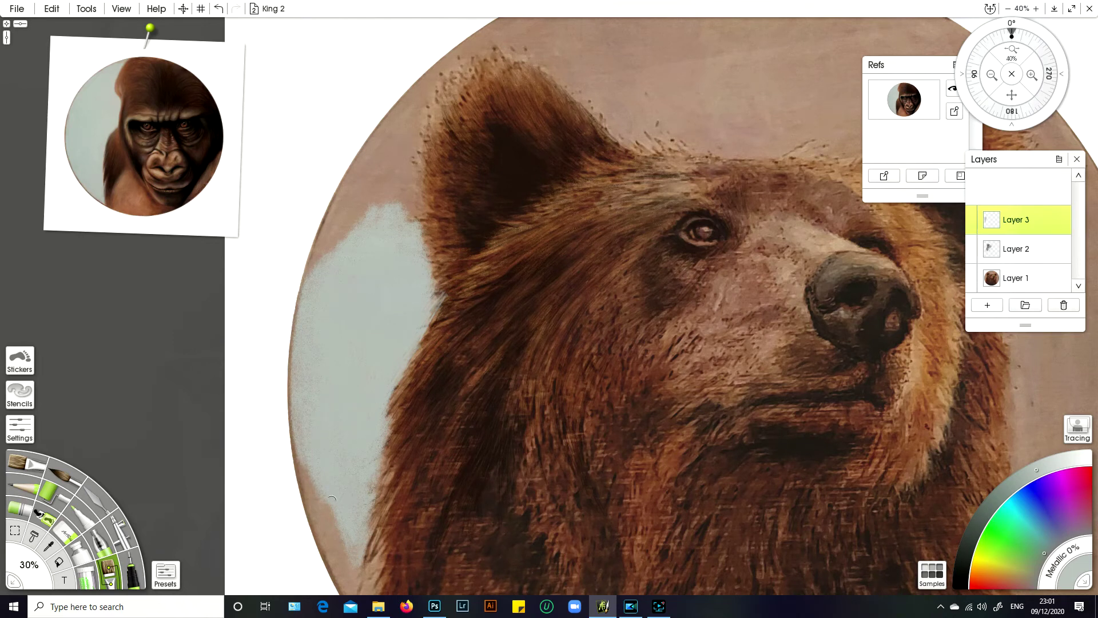
drag(327, 505, 332, 519)
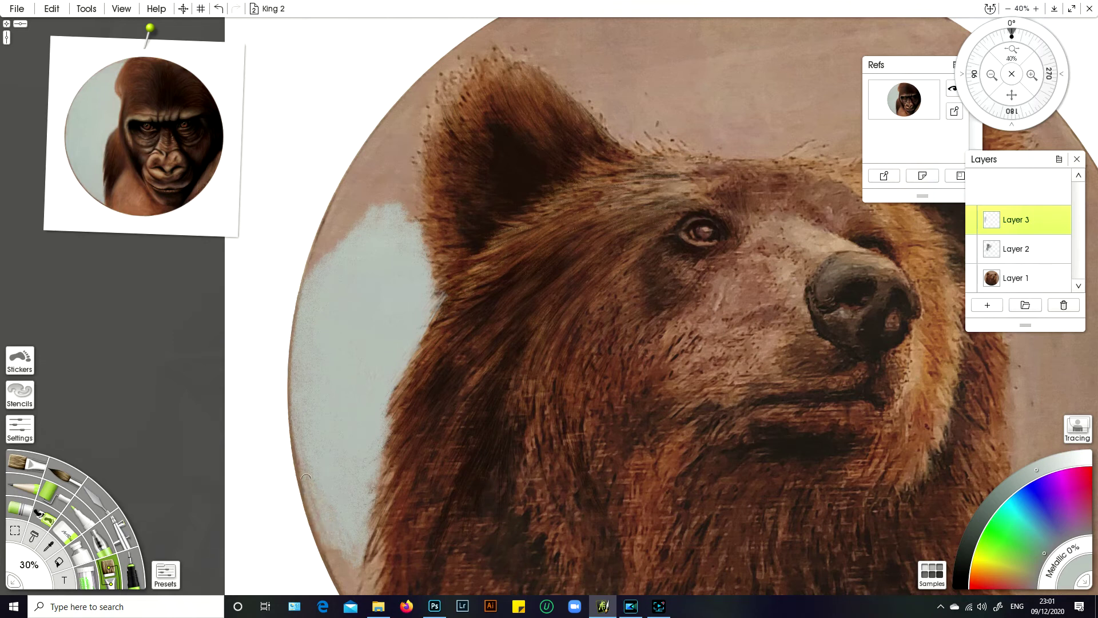
mouse_move(353, 554)
mouse_down()
mouse_move(365, 513)
mouse_move(363, 539)
mouse_move(369, 513)
mouse_move(371, 534)
mouse_move(375, 506)
mouse_up()
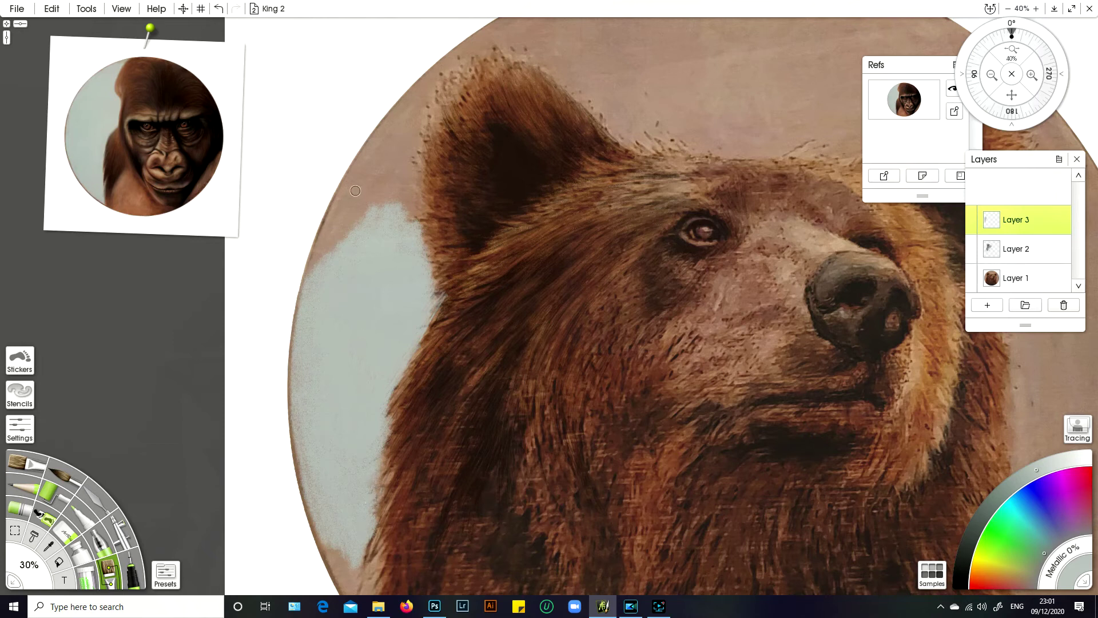
Extend the pale paint upwards beside the near ear to the circle's edge and around the ear's tip.
mouse_move(386, 195)
mouse_down()
mouse_move(389, 230)
mouse_move(404, 192)
mouse_move(409, 233)
mouse_move(408, 199)
mouse_move(420, 203)
mouse_move(421, 237)
mouse_up()
mouse_move(367, 211)
mouse_down()
mouse_move(390, 171)
mouse_move(398, 190)
mouse_move(401, 168)
mouse_move(414, 195)
mouse_move(416, 150)
mouse_up()
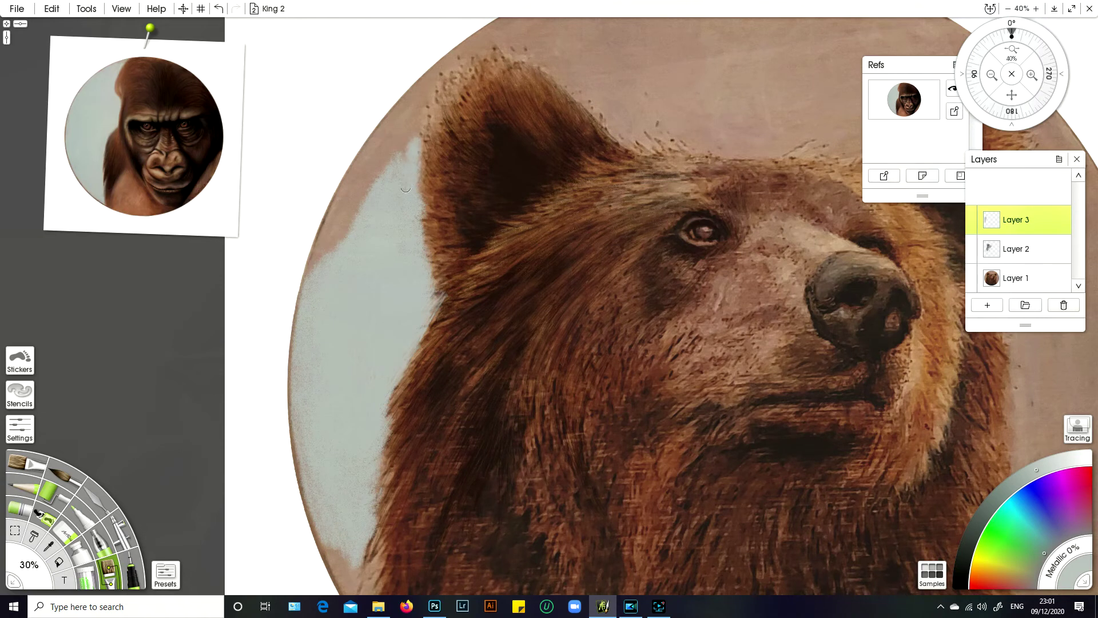
mouse_move(356, 224)
mouse_down()
mouse_move(368, 186)
mouse_move(318, 263)
mouse_move(325, 231)
mouse_move(306, 291)
mouse_move(353, 177)
mouse_move(327, 233)
mouse_move(334, 206)
mouse_move(316, 266)
mouse_move(359, 170)
mouse_move(342, 219)
mouse_move(361, 171)
mouse_move(354, 203)
mouse_move(388, 149)
mouse_move(395, 188)
mouse_up()
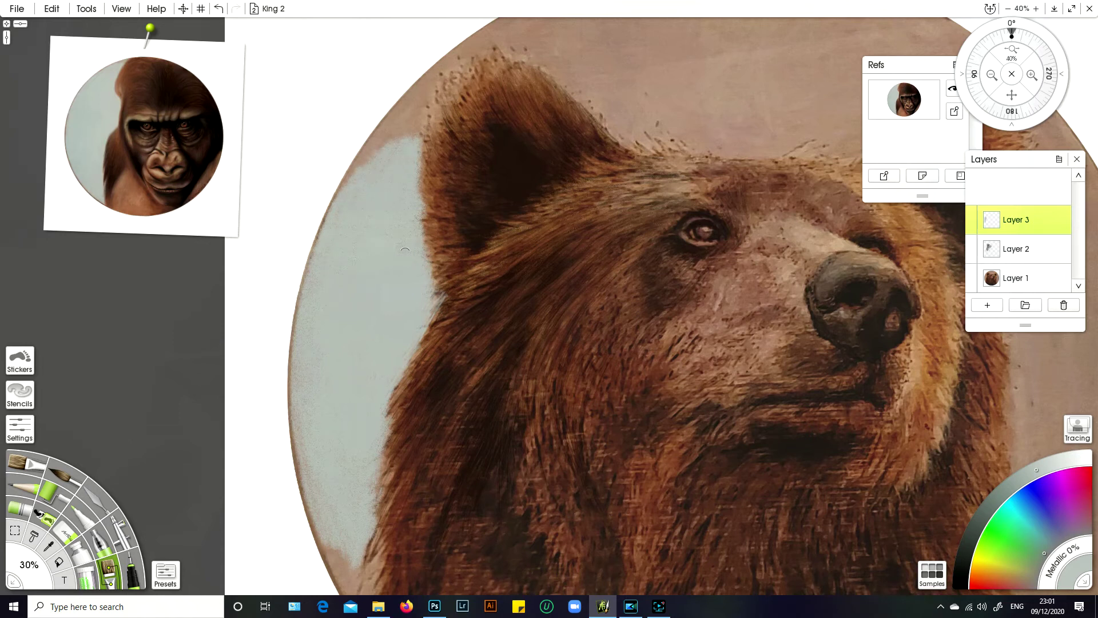
mouse_move(376, 288)
mouse_down()
mouse_move(384, 210)
mouse_move(370, 178)
mouse_move(395, 175)
mouse_move(378, 182)
mouse_move(384, 164)
mouse_move(381, 179)
mouse_move(375, 173)
mouse_move(395, 127)
mouse_move(348, 188)
mouse_move(378, 139)
mouse_up()
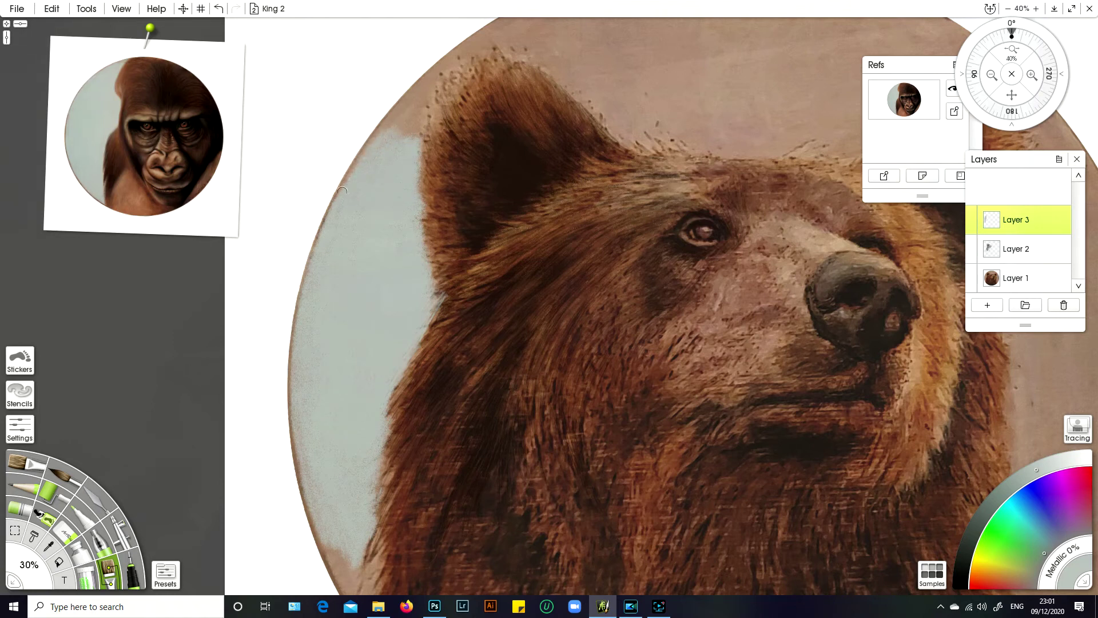
mouse_move(394, 116)
mouse_down()
mouse_move(378, 161)
mouse_move(412, 113)
mouse_move(417, 141)
mouse_move(425, 111)
mouse_move(391, 160)
mouse_up()
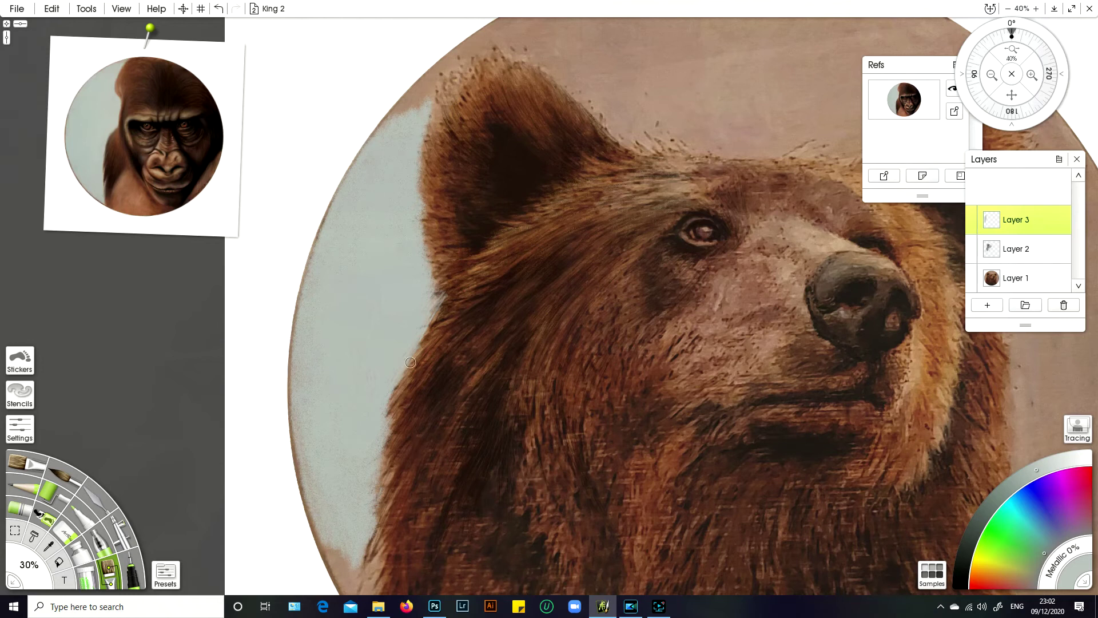
mouse_move(418, 125)
mouse_down()
mouse_move(449, 68)
mouse_move(426, 136)
mouse_move(416, 105)
mouse_move(437, 78)
mouse_move(384, 125)
mouse_up()
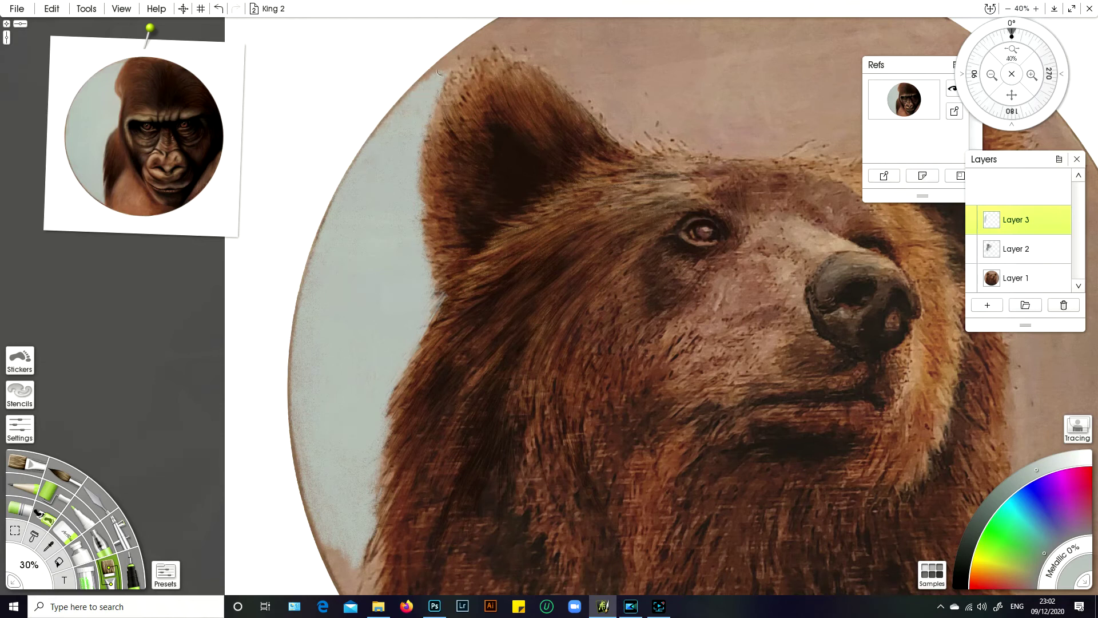
mouse_move(447, 65)
mouse_down()
mouse_move(415, 91)
mouse_move(472, 53)
mouse_move(449, 73)
mouse_up()
mouse_move(465, 47)
mouse_down()
mouse_move(495, 29)
mouse_move(508, 35)
mouse_move(471, 52)
mouse_move(507, 54)
mouse_move(477, 48)
mouse_move(518, 38)
mouse_up()
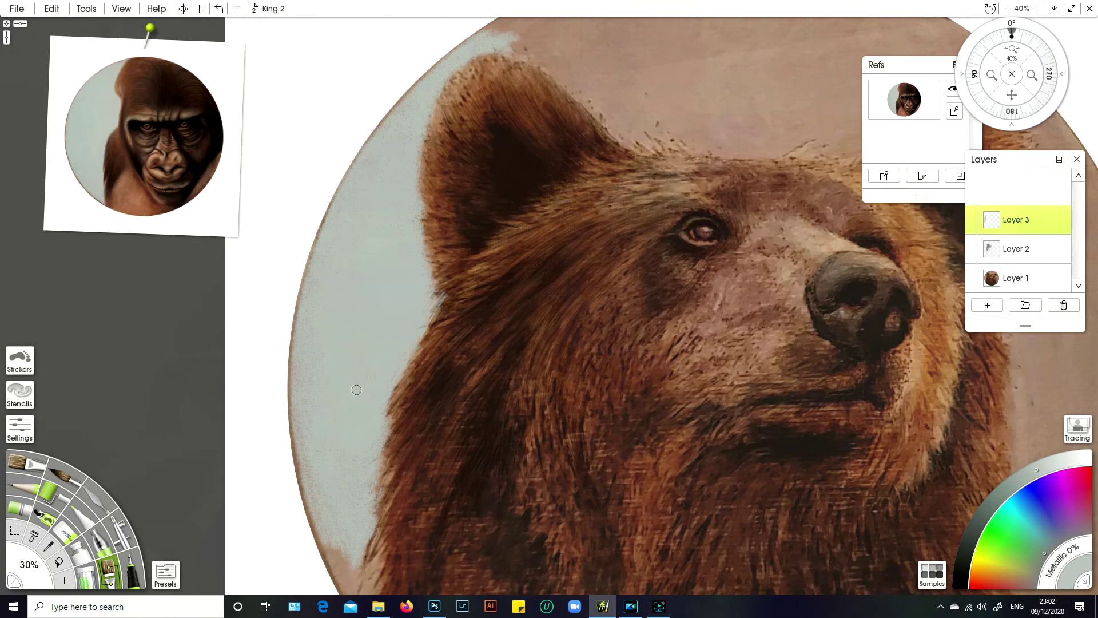
mouse_move(352, 515)
mouse_down()
mouse_move(332, 540)
mouse_move(346, 586)
mouse_move(332, 558)
mouse_move(354, 586)
mouse_move(356, 555)
mouse_move(371, 575)
mouse_move(372, 538)
mouse_move(357, 591)
mouse_move(333, 566)
mouse_move(343, 587)
mouse_move(317, 527)
mouse_up()
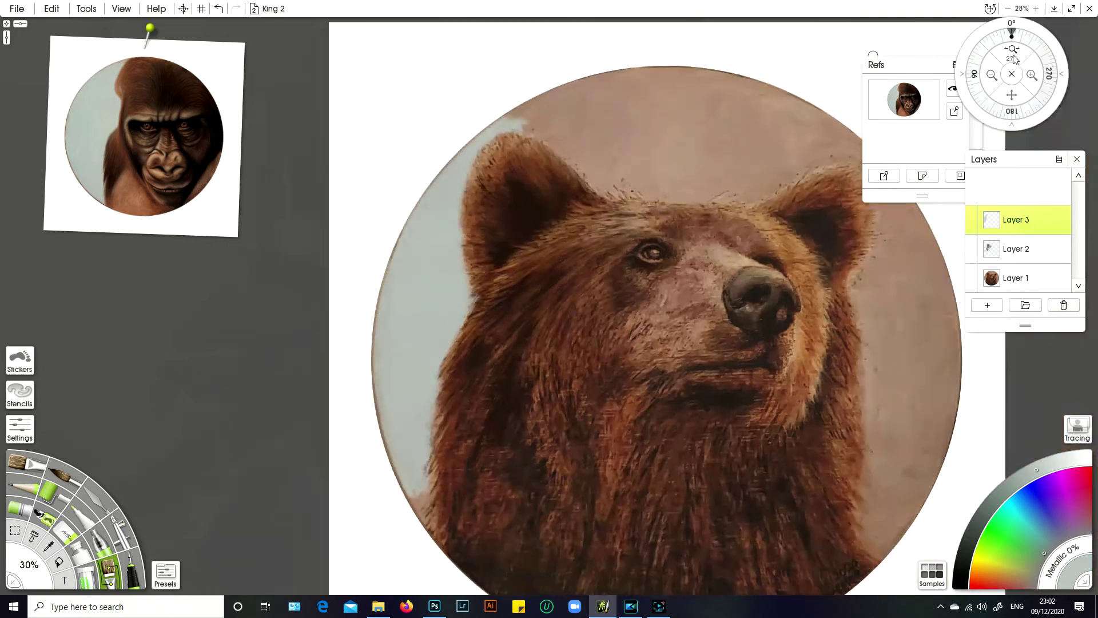
Push the pale paint down over the remaining brown background between the far side of the bear's neck and the circle's edge.
click(1012, 56)
drag(1012, 56, 1011, 60)
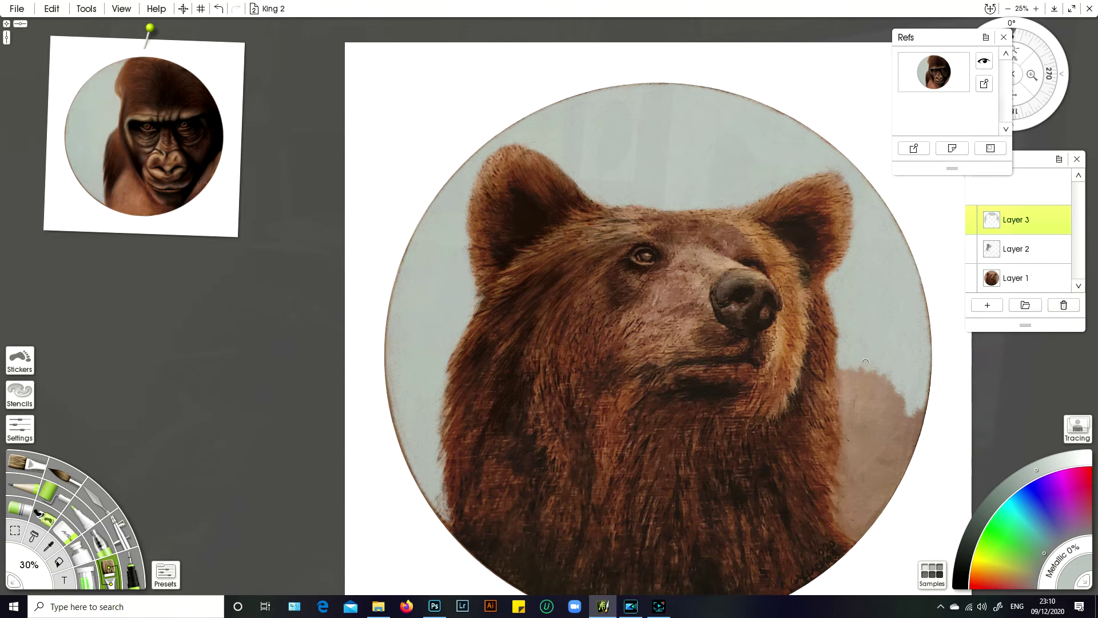
mouse_move(889, 376)
mouse_down()
mouse_move(902, 410)
mouse_move(899, 402)
mouse_up()
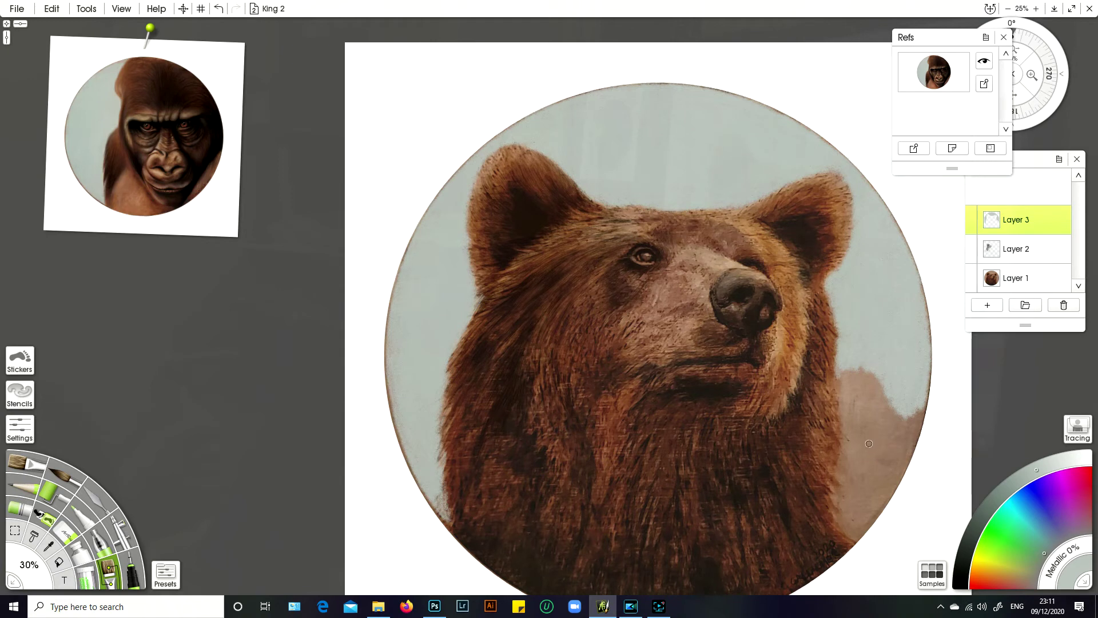
mouse_move(862, 351)
mouse_down()
mouse_move(867, 385)
mouse_move(878, 359)
mouse_move(879, 400)
mouse_move(865, 372)
mouse_move(882, 404)
mouse_move(877, 373)
mouse_move(881, 410)
mouse_move(889, 386)
mouse_move(888, 409)
mouse_move(899, 411)
mouse_move(889, 424)
mouse_move(881, 372)
mouse_move(861, 393)
mouse_move(848, 360)
mouse_move(846, 387)
mouse_move(840, 366)
mouse_move(846, 387)
mouse_move(838, 381)
mouse_move(862, 380)
mouse_up()
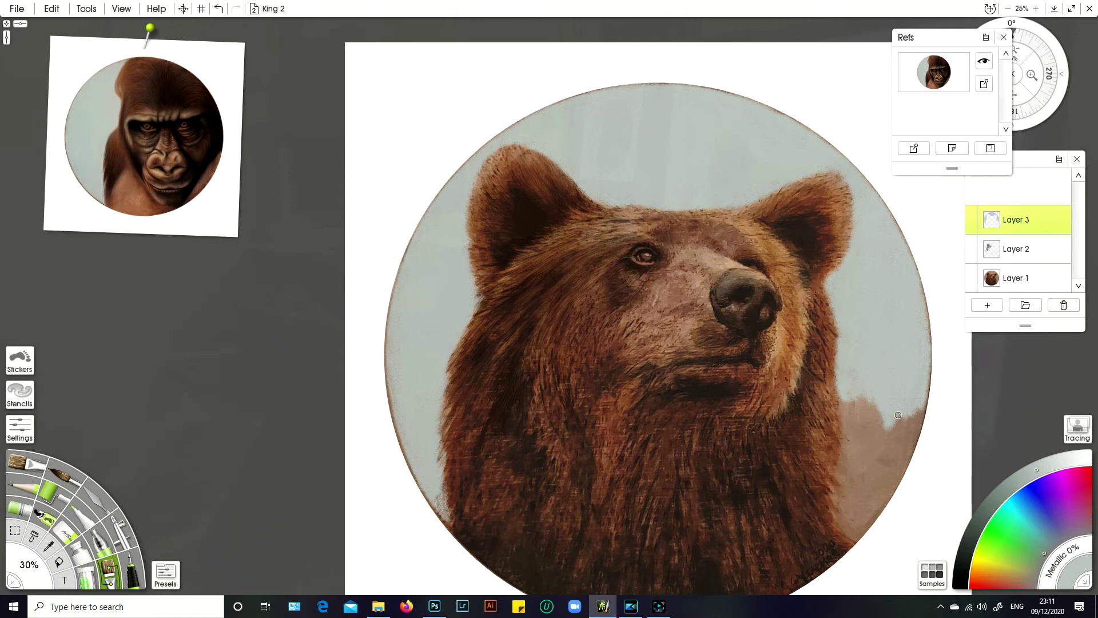
mouse_move(861, 415)
mouse_down()
mouse_move(858, 395)
mouse_move(870, 424)
mouse_move(890, 438)
mouse_move(901, 421)
mouse_move(910, 438)
mouse_move(899, 407)
mouse_up()
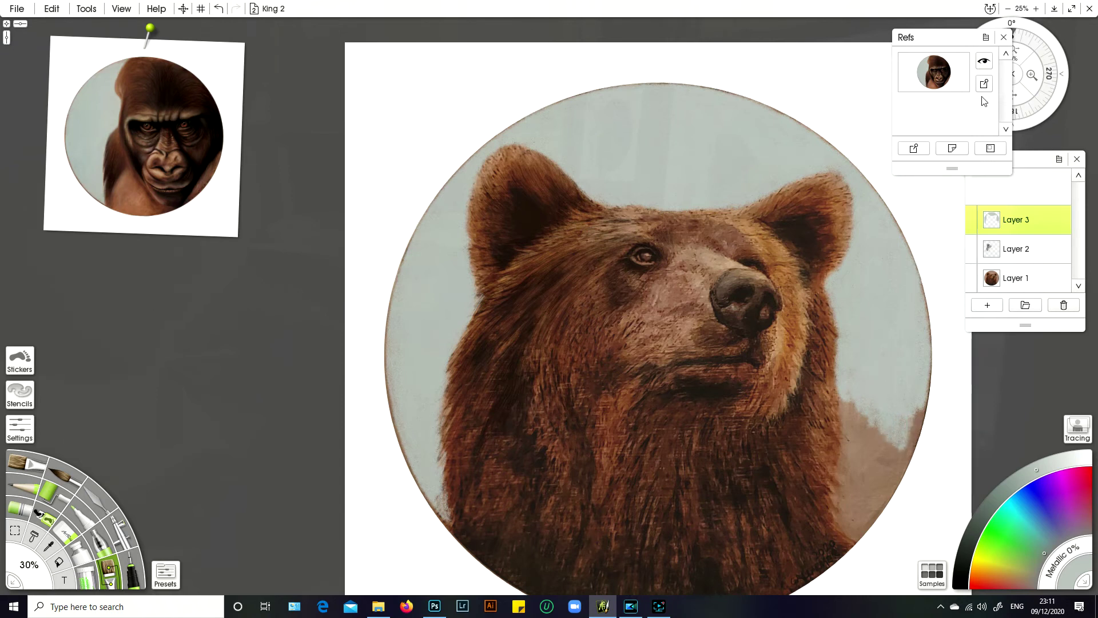
Move the Refs panel clear of the canvas positioner and blend more pale paint over the brown remnant beside the far shoulder.
drag(959, 37, 909, 31)
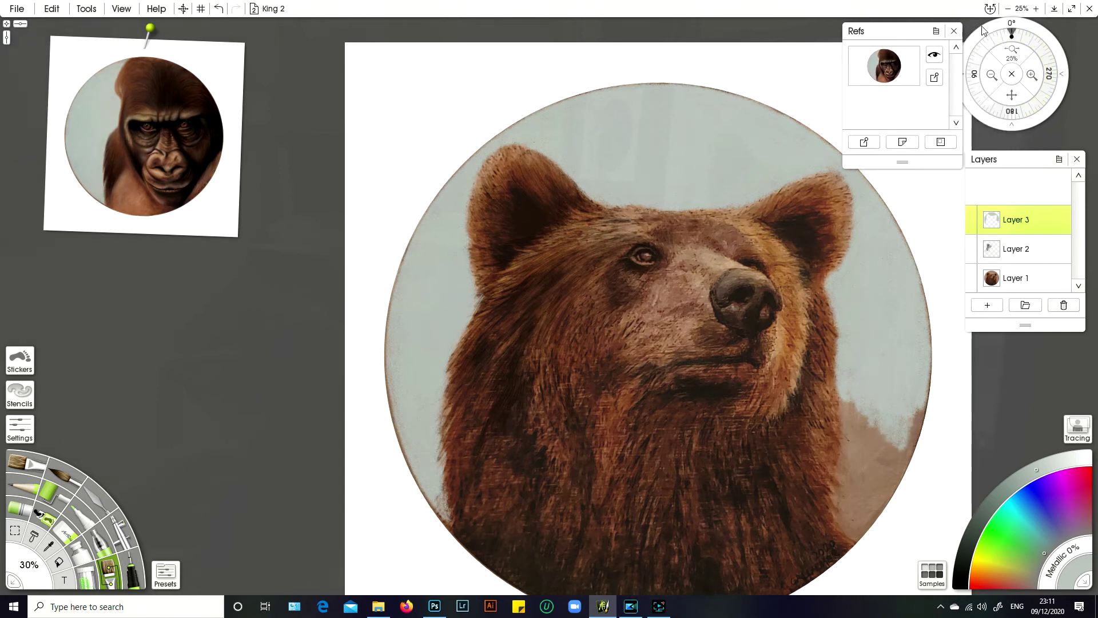
drag(1012, 50, 1020, 54)
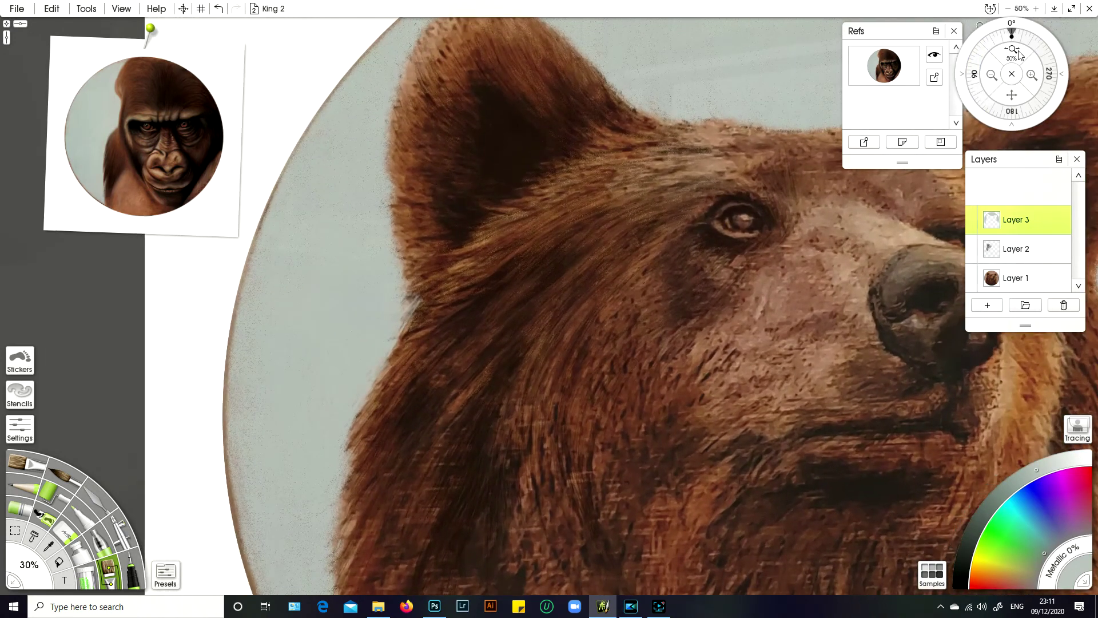
drag(1012, 94, 800, 239)
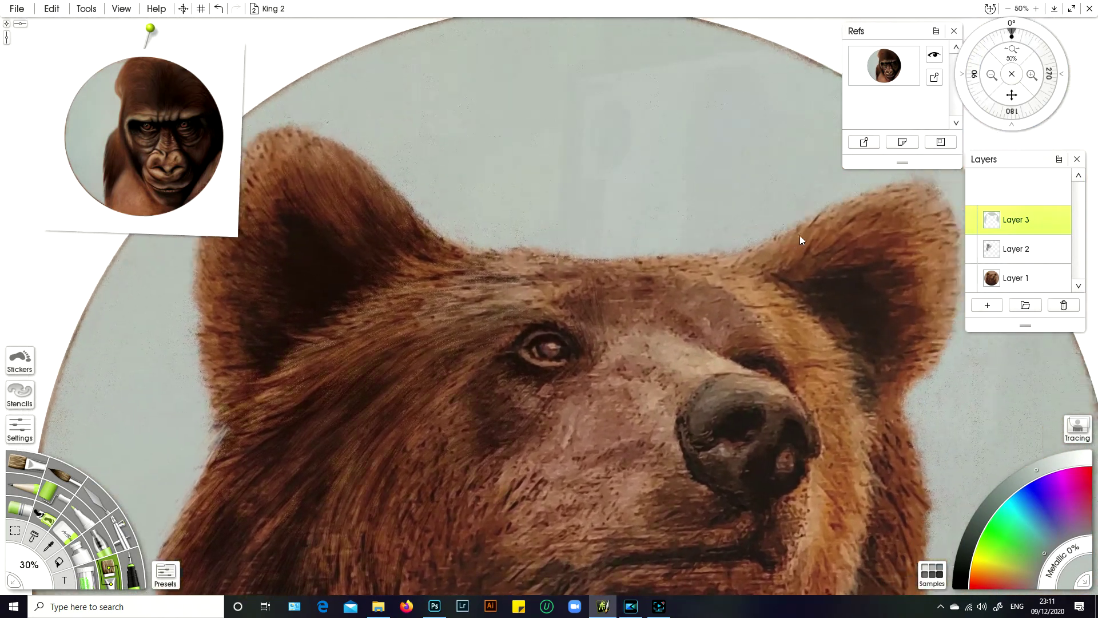
drag(1012, 95, 934, 144)
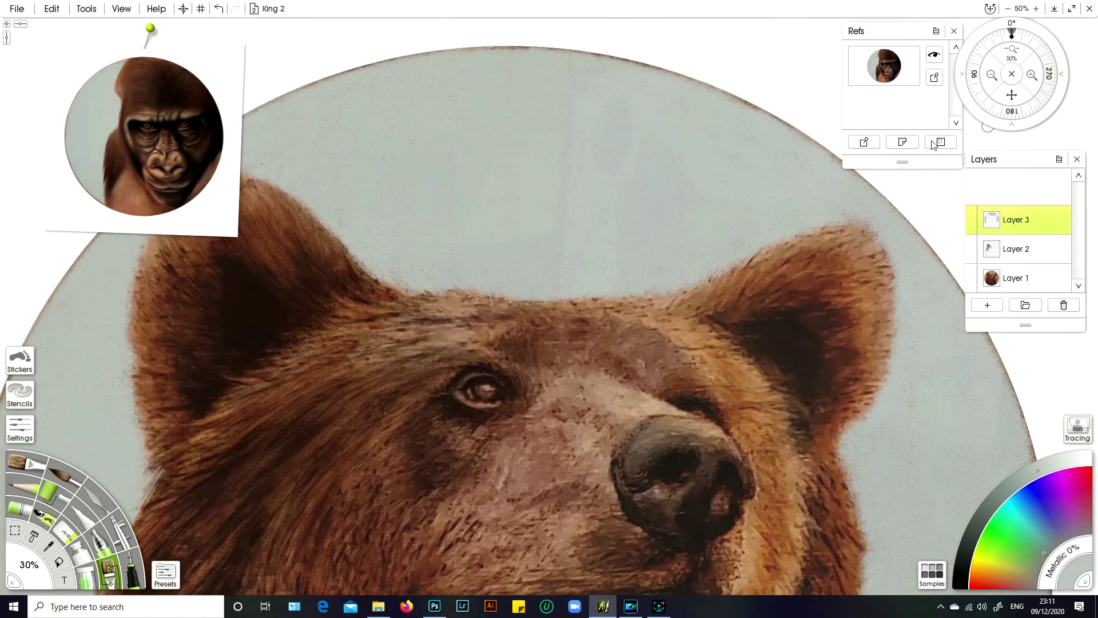
mouse_move(1012, 49)
mouse_down()
mouse_move(1013, 60)
mouse_move(998, 57)
mouse_up()
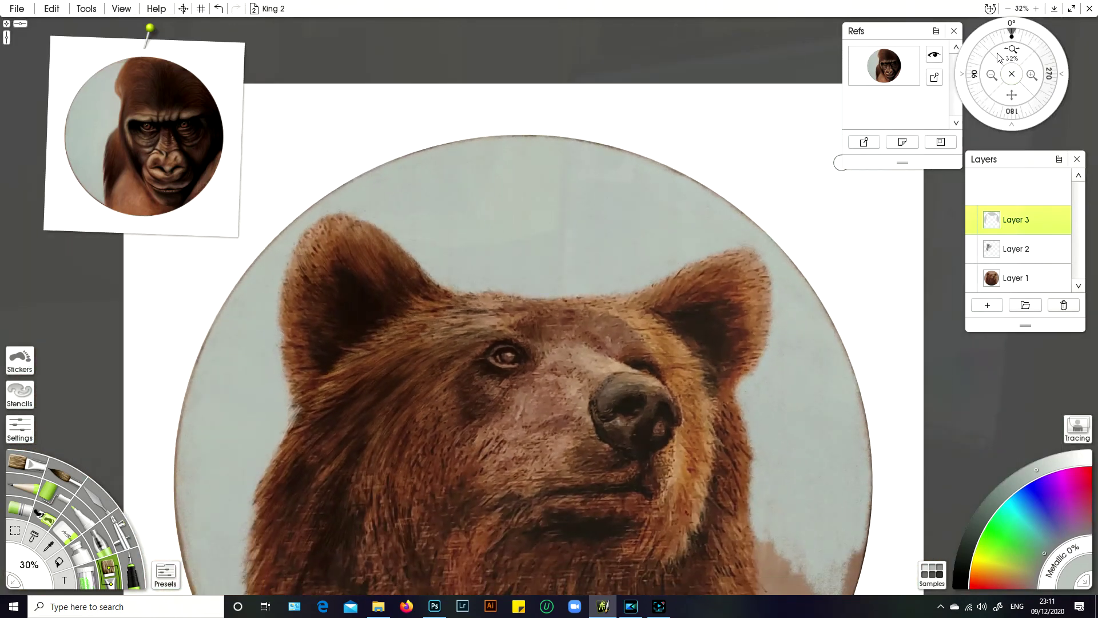
drag(1012, 96, 1012, 59)
mouse_move(809, 451)
mouse_down()
mouse_move(825, 435)
mouse_move(816, 402)
mouse_move(823, 435)
mouse_move(836, 425)
mouse_move(831, 458)
mouse_up()
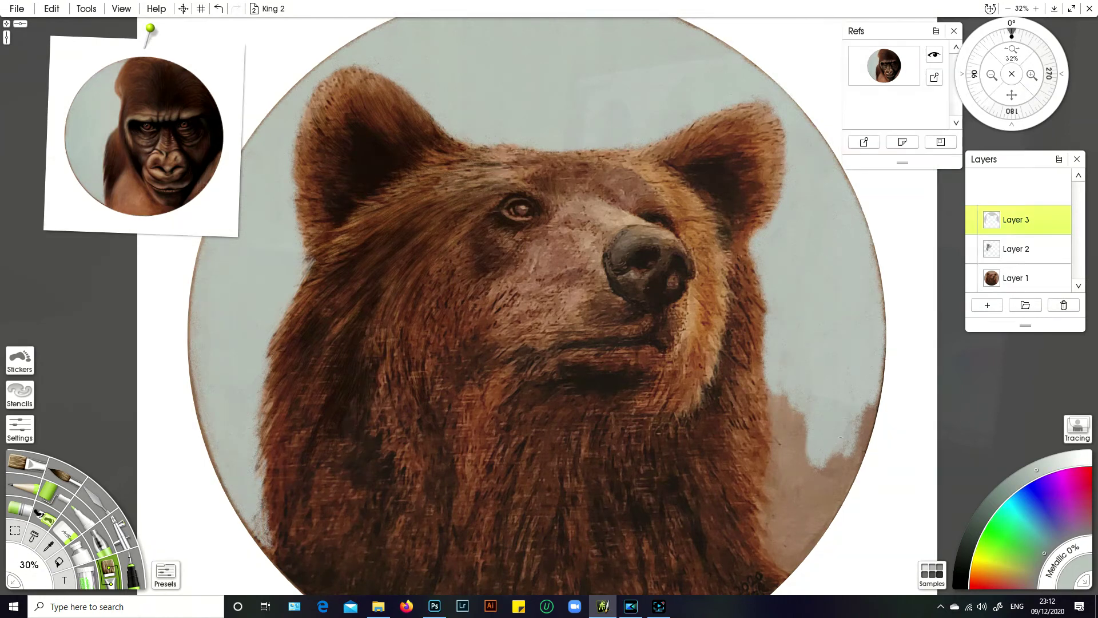
drag(813, 422, 805, 425)
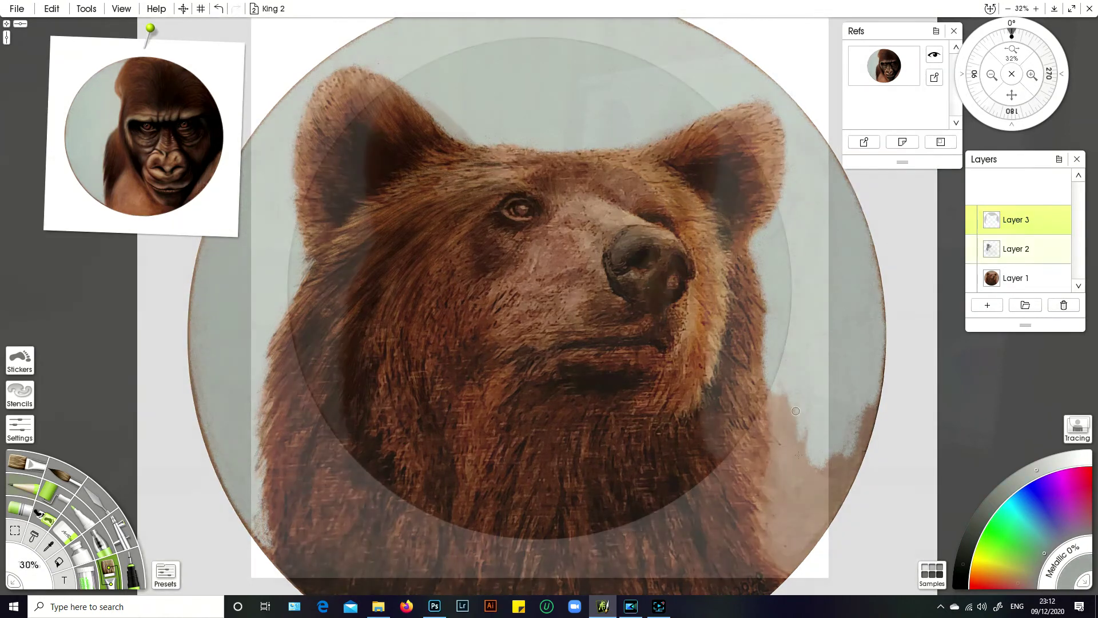
mouse_move(796, 411)
mouse_down()
mouse_move(798, 435)
mouse_move(787, 394)
mouse_up()
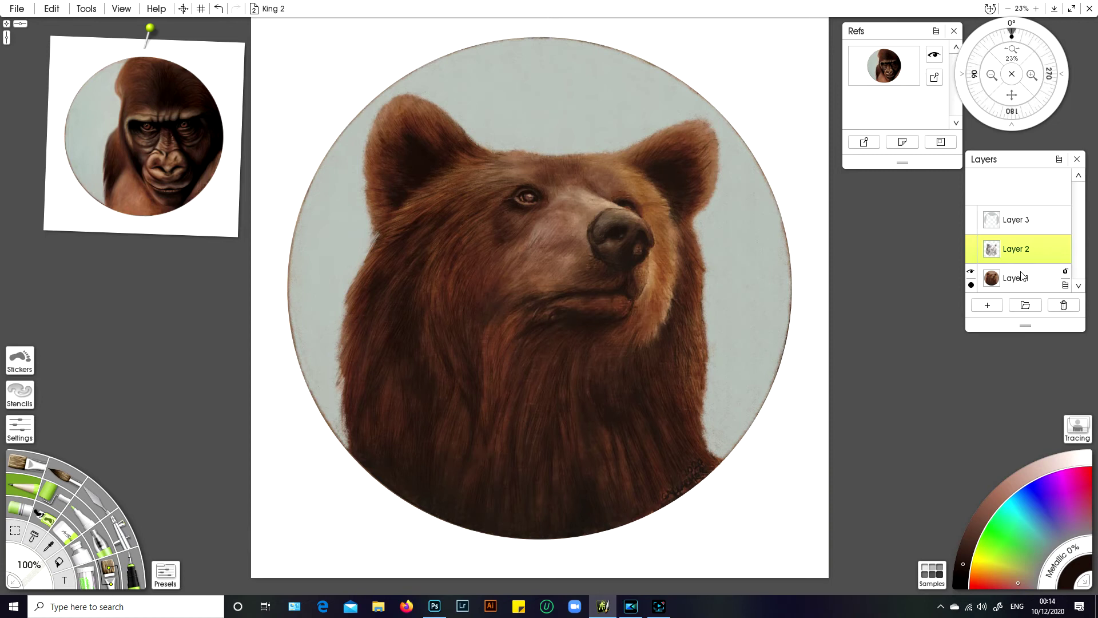
Hide Layer 2, select Layer 1 and examine the blended base fur on the face and neck.
click(972, 245)
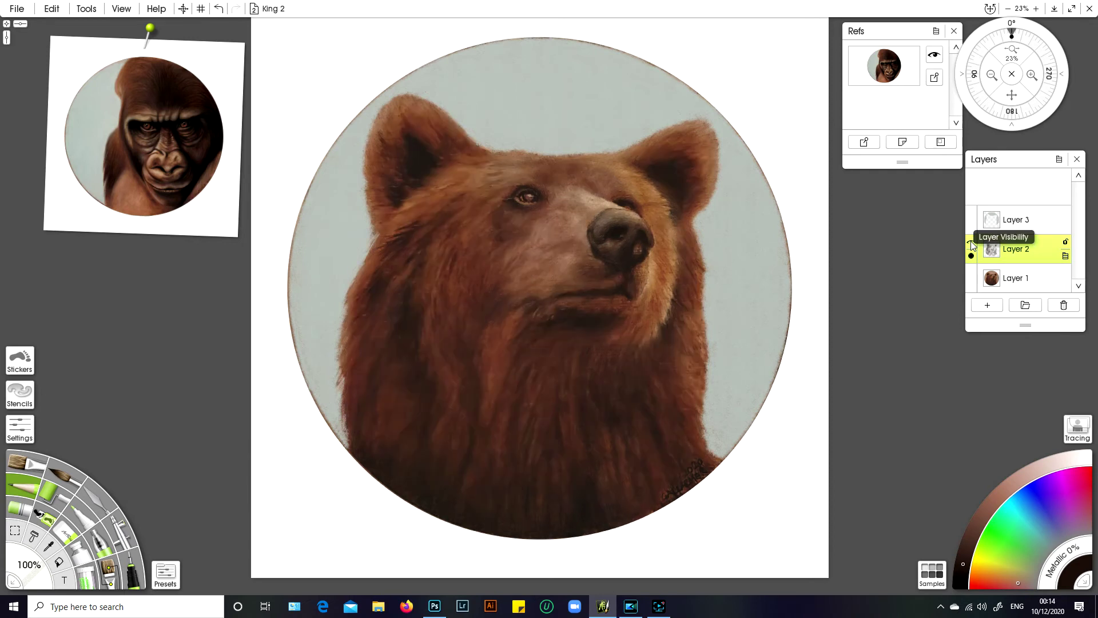
click(1021, 284)
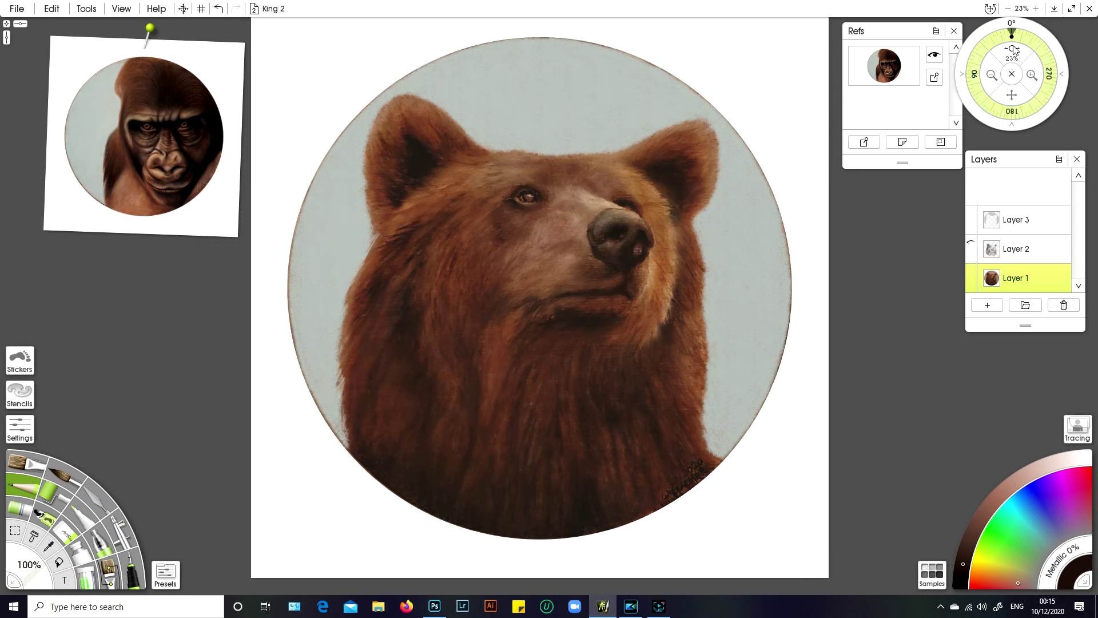
drag(1012, 52, 1063, 91)
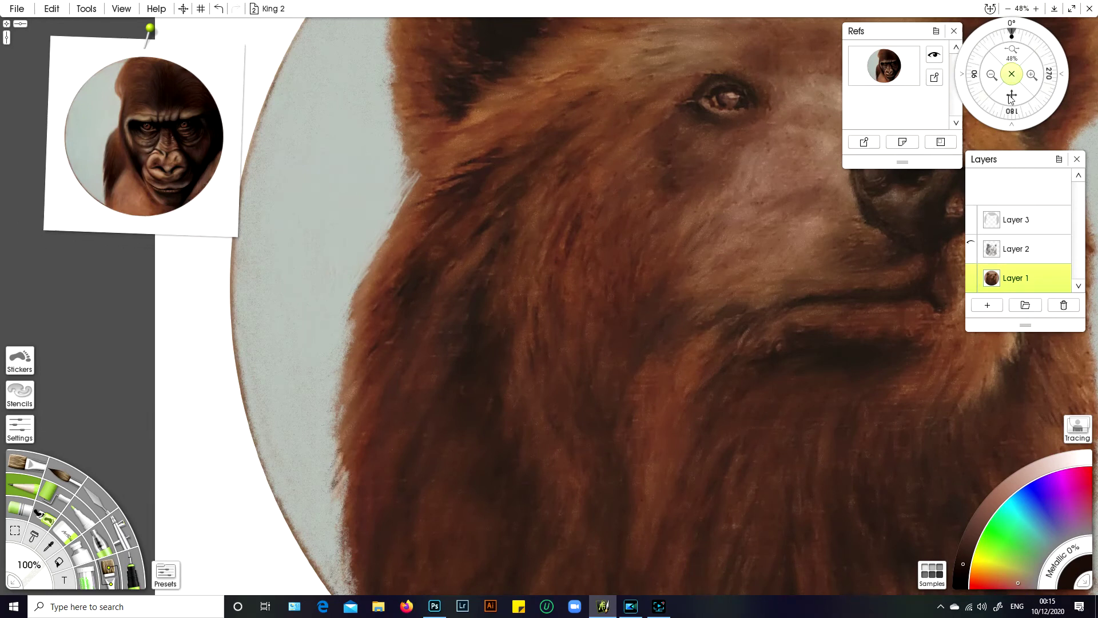
drag(1011, 103, 590, 325)
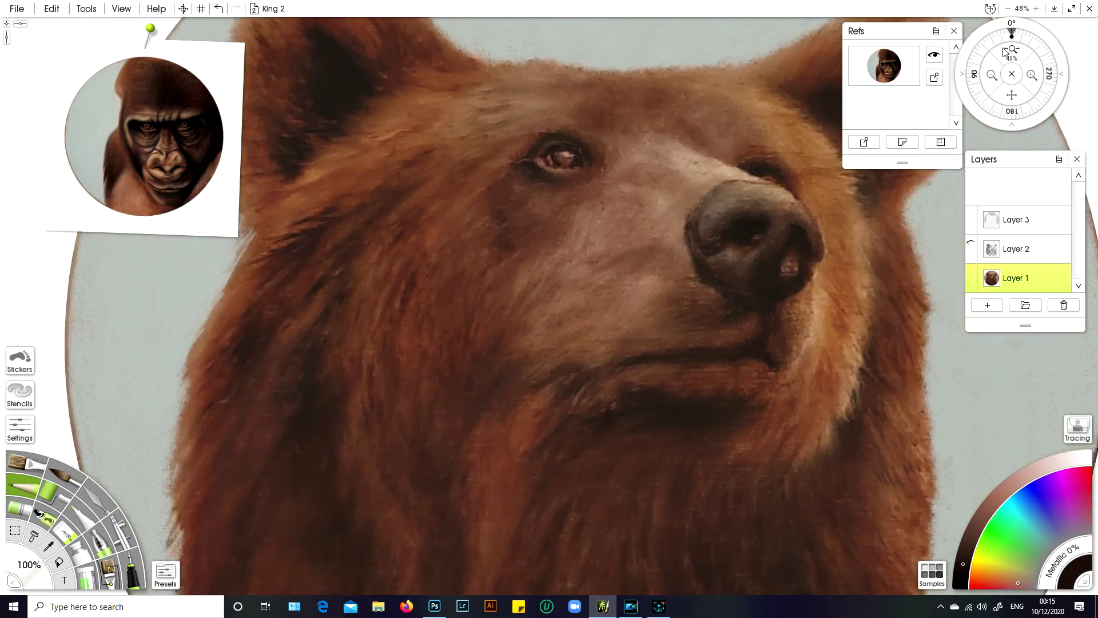
drag(1012, 53, 1001, 63)
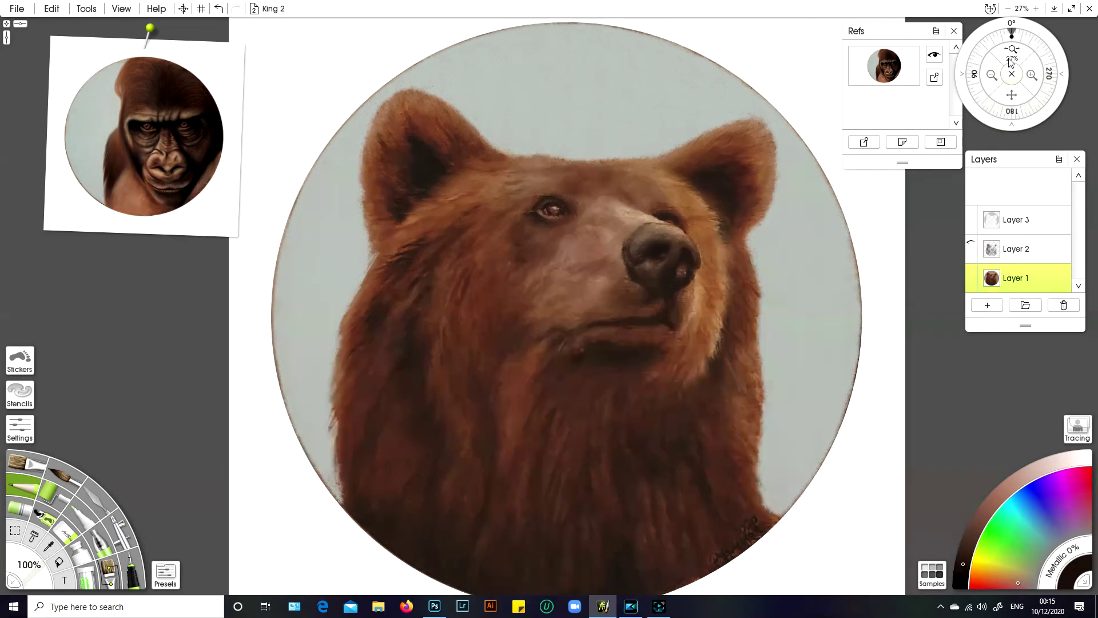
drag(1014, 54, 1012, 57)
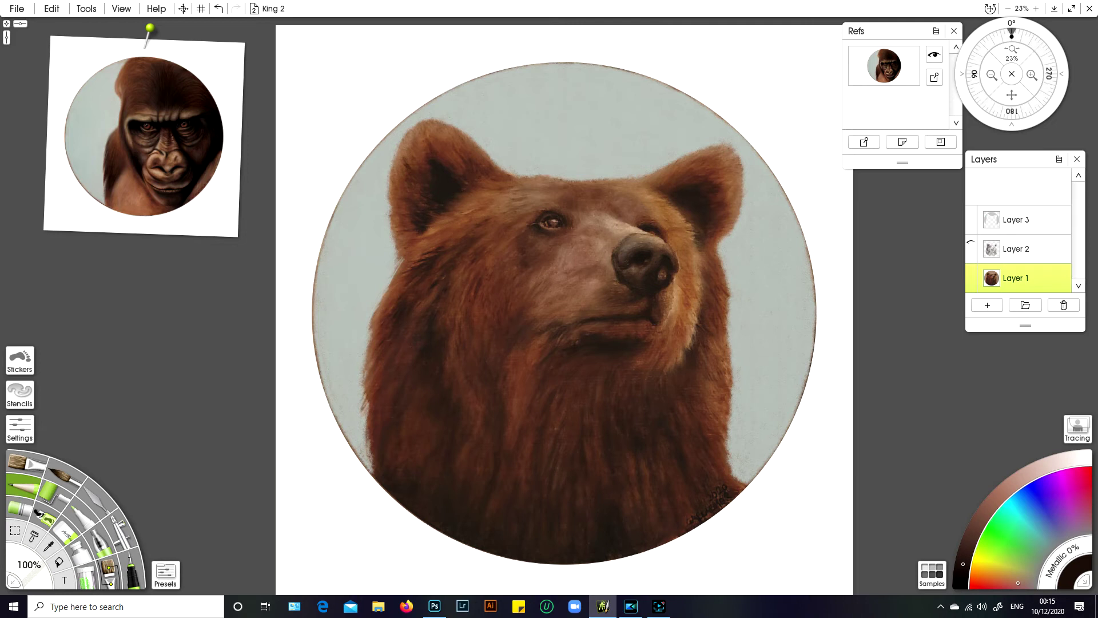
Toggle Layer 2's visibility to compare the fur with and without pencil strokes, and hide Layer 1 to view the upper layers alone.
mouse_move(971, 284)
mouse_move(973, 245)
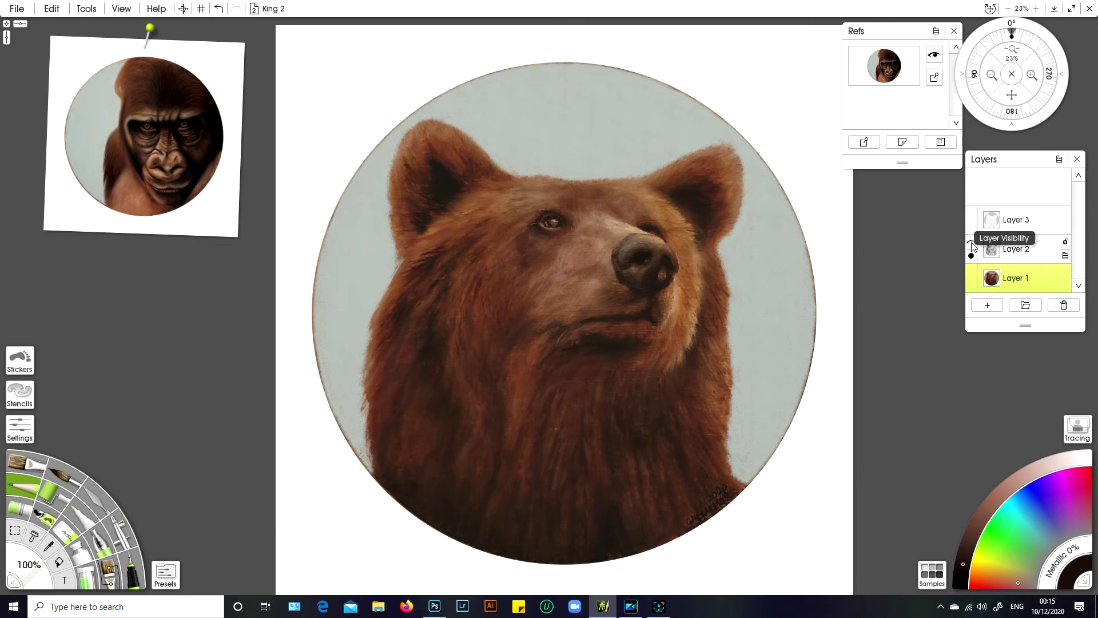
click(973, 246)
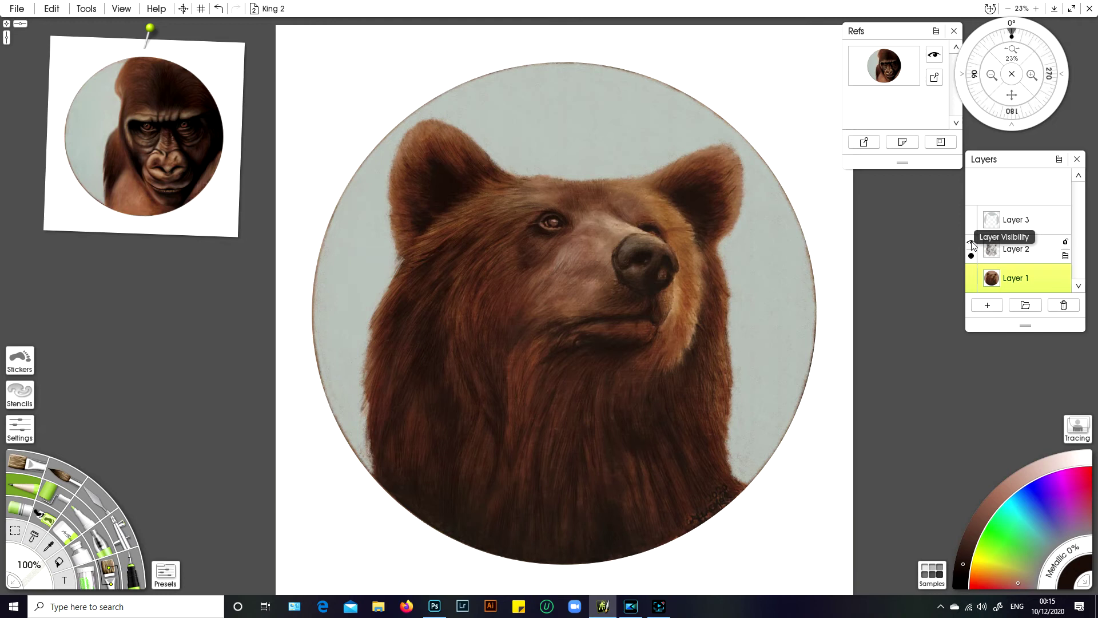
click(972, 245)
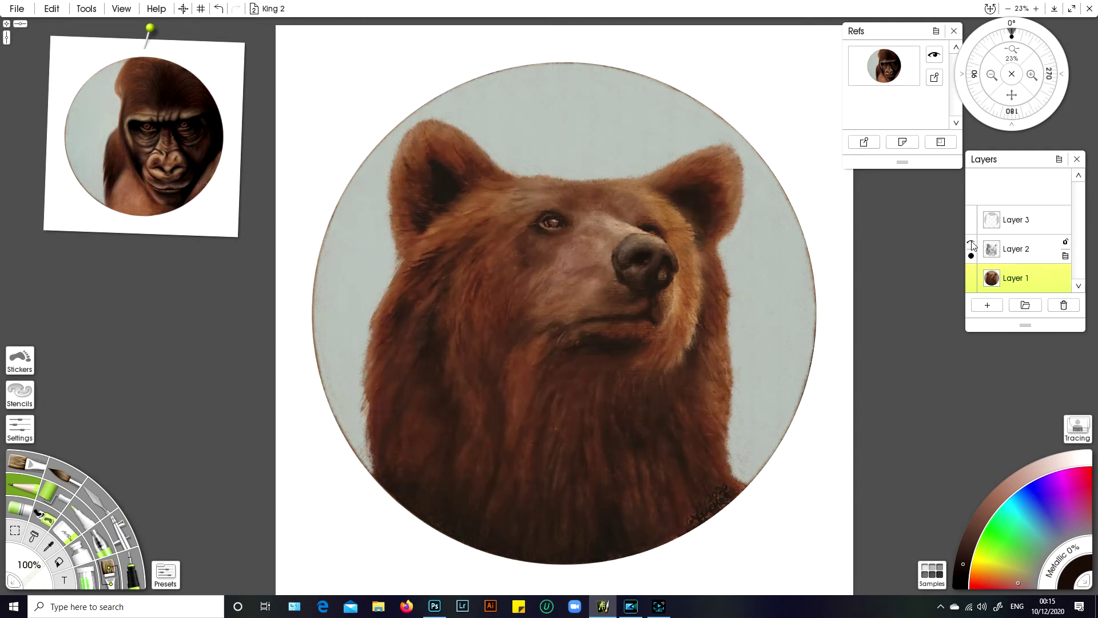
click(973, 245)
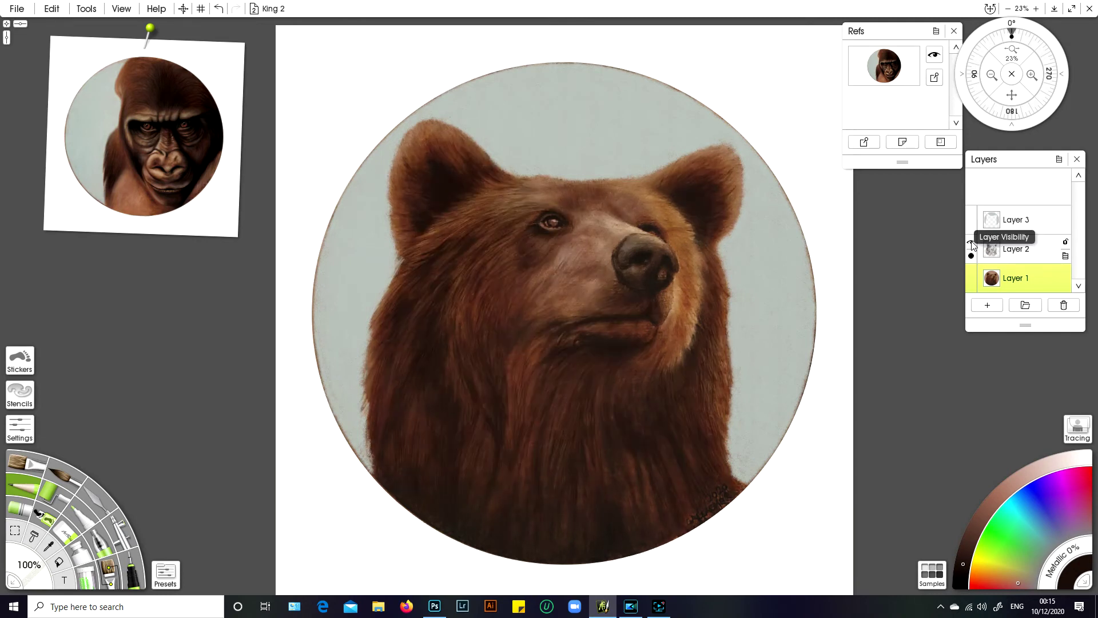
click(972, 275)
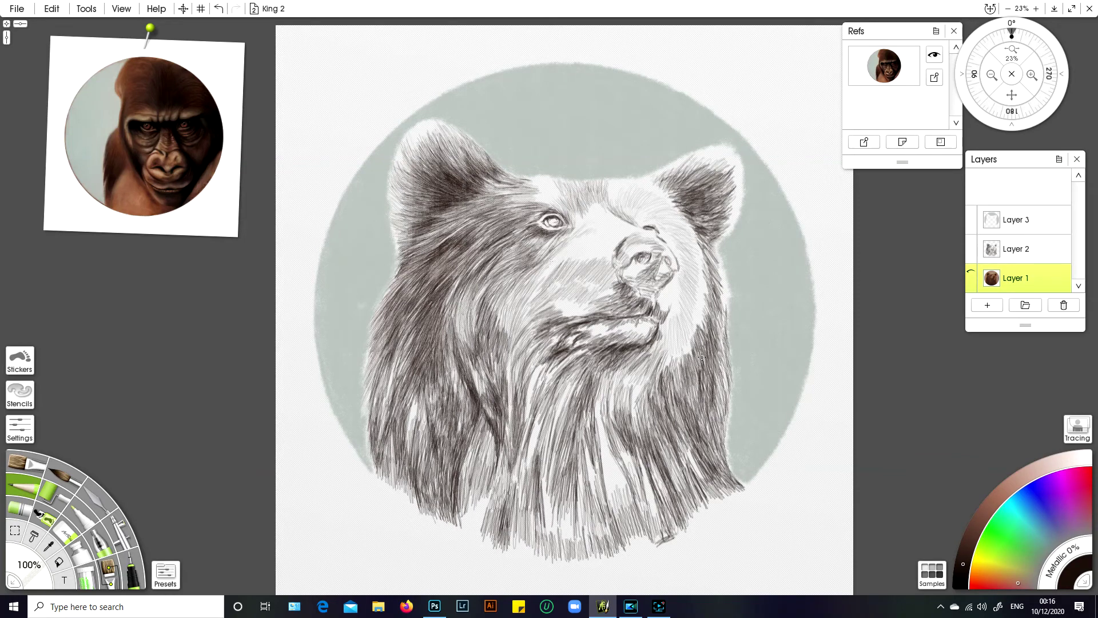
Export the visible upper layers as a JPEG image on the Desktop, adding "- copy" to the file name.
click(18, 9)
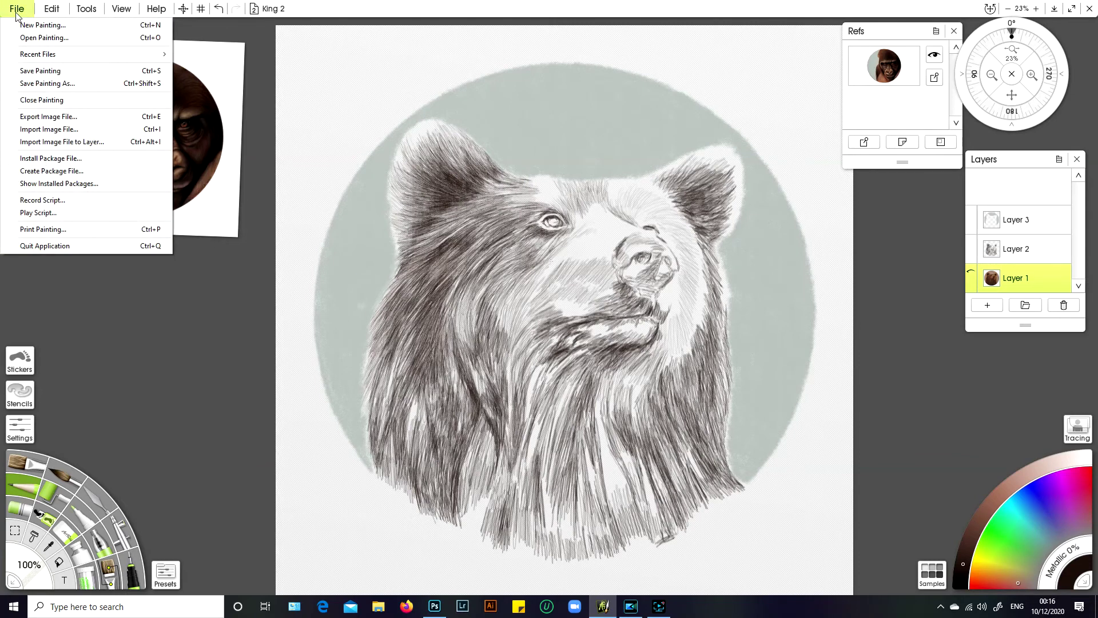
click(44, 118)
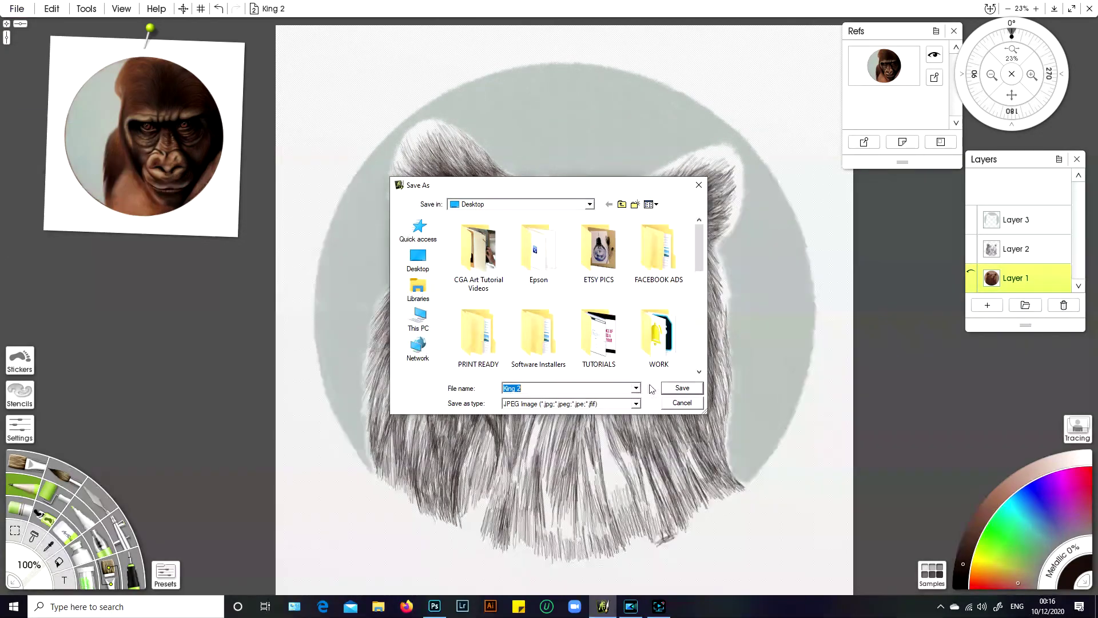
click(523, 388)
text(- copy)
click(682, 389)
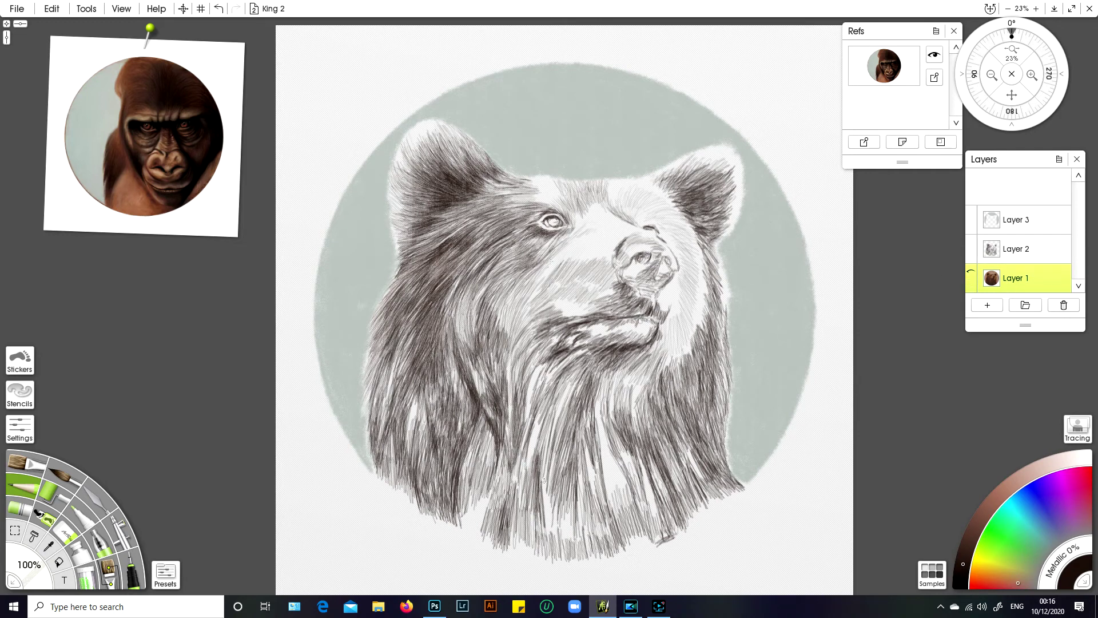
Make Layer 1 visible again and merge all three layers into a single layer.
click(972, 274)
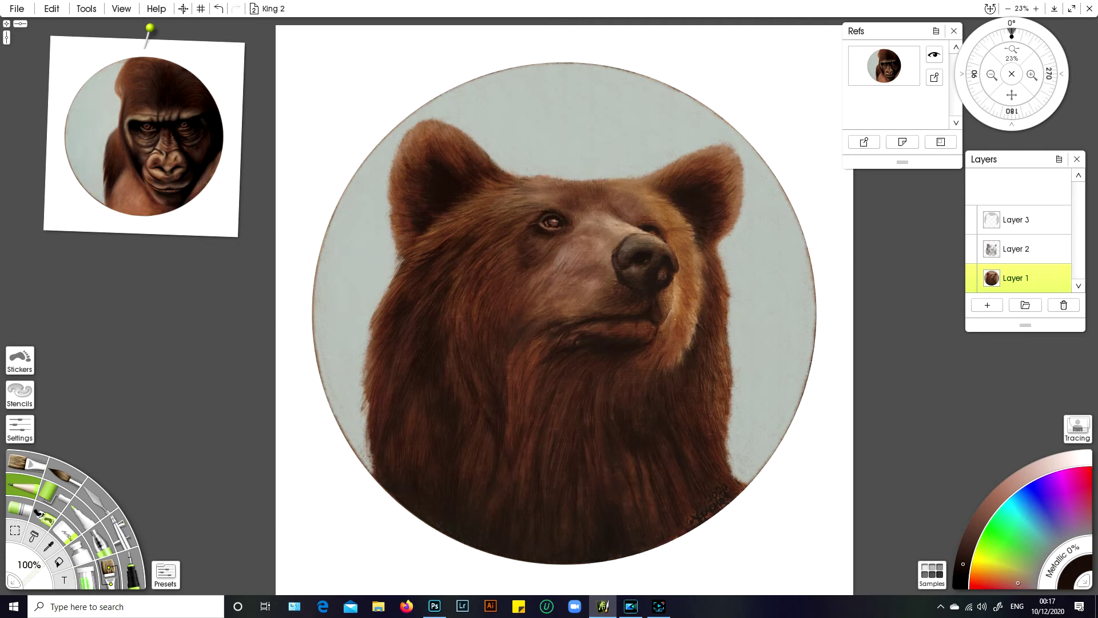
click(1029, 251)
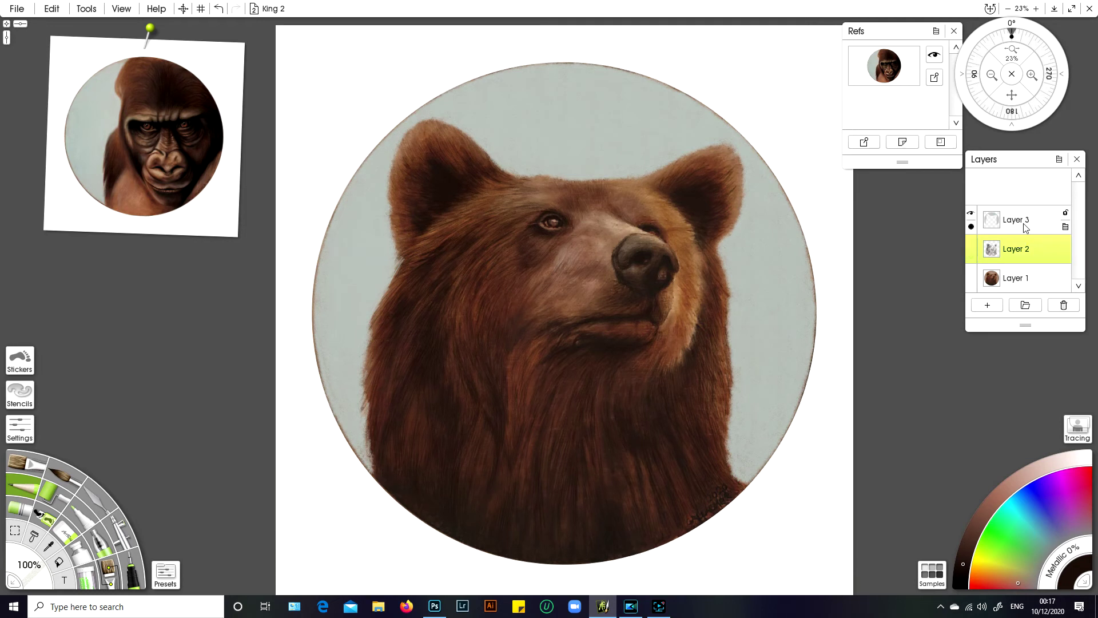
click(1024, 222)
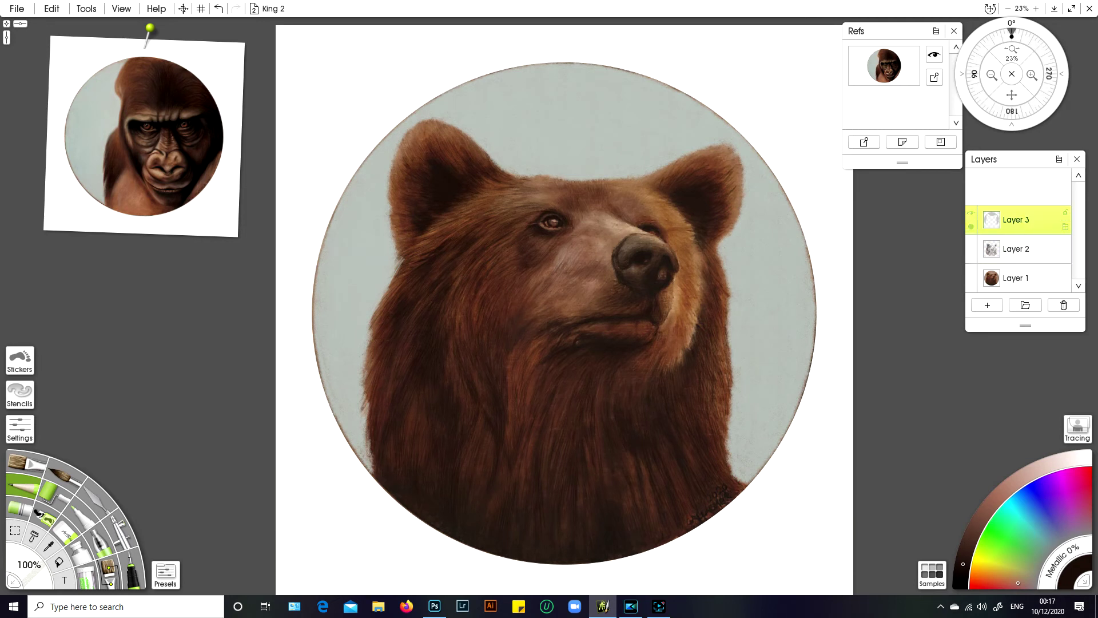
click(86, 10)
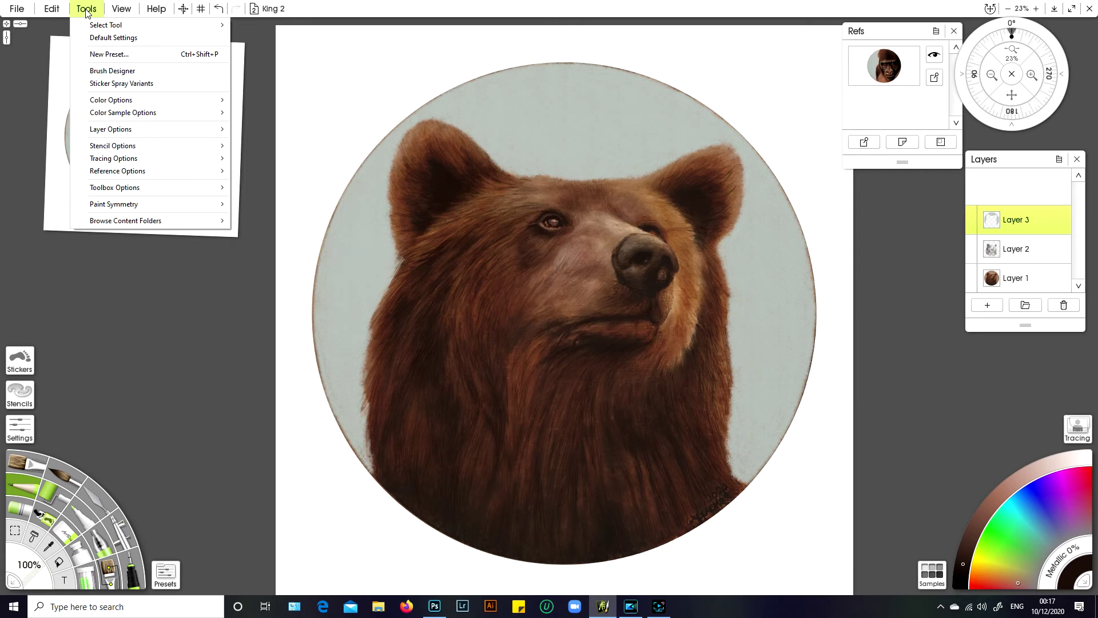
mouse_move(111, 130)
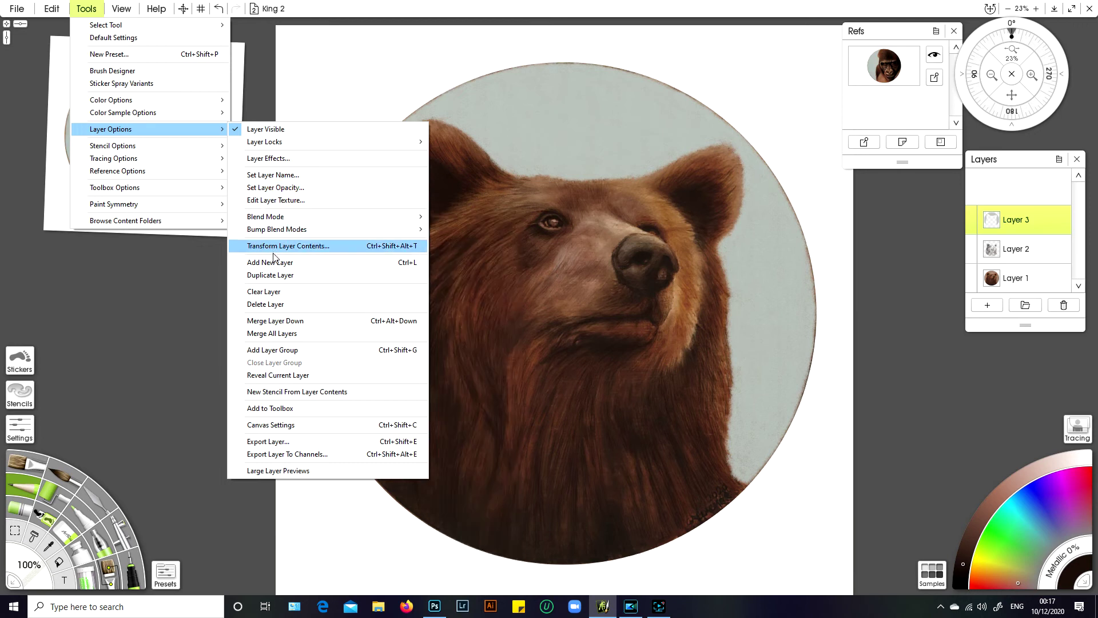
click(266, 335)
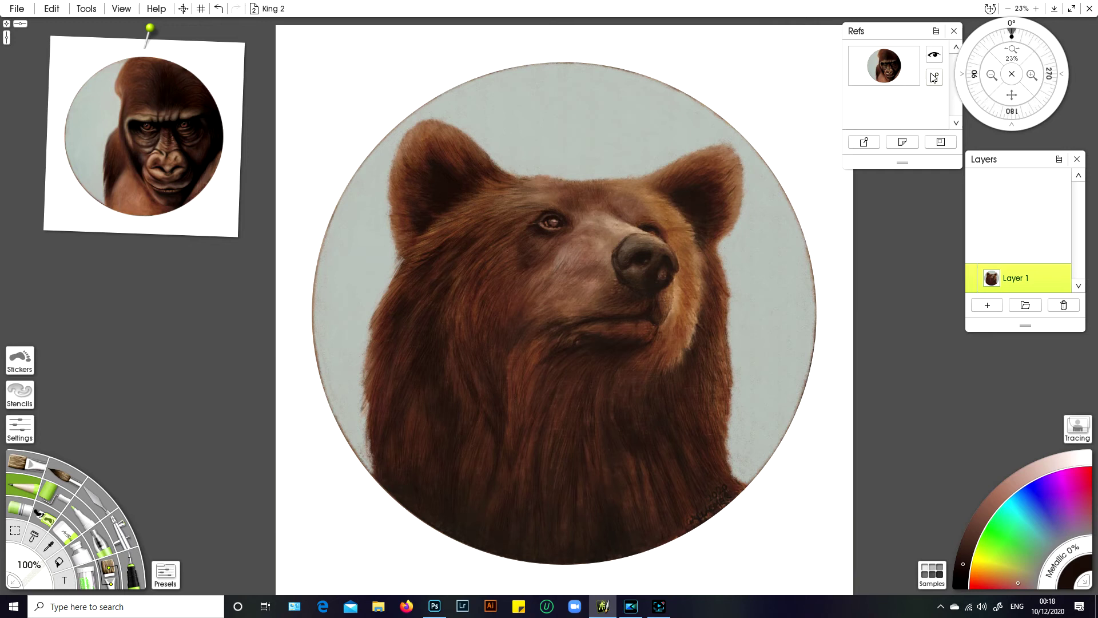
Sample the brown of the near ear's fur and pencil fine hairs over the background along the upper neck's outer edge.
drag(1016, 53, 1024, 55)
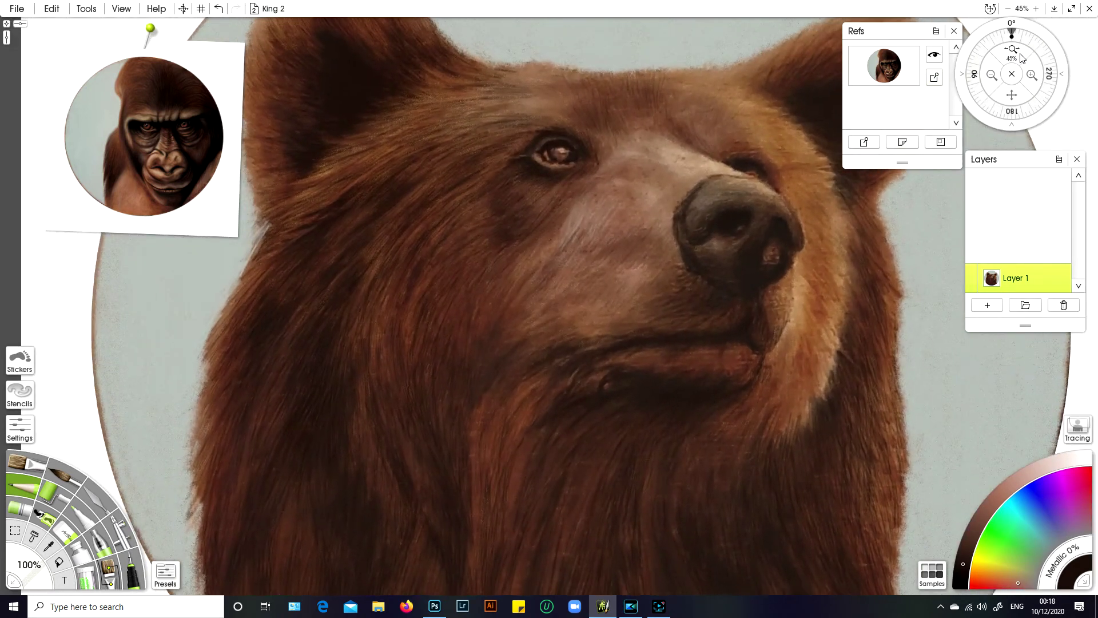
drag(1009, 96, 1007, 100)
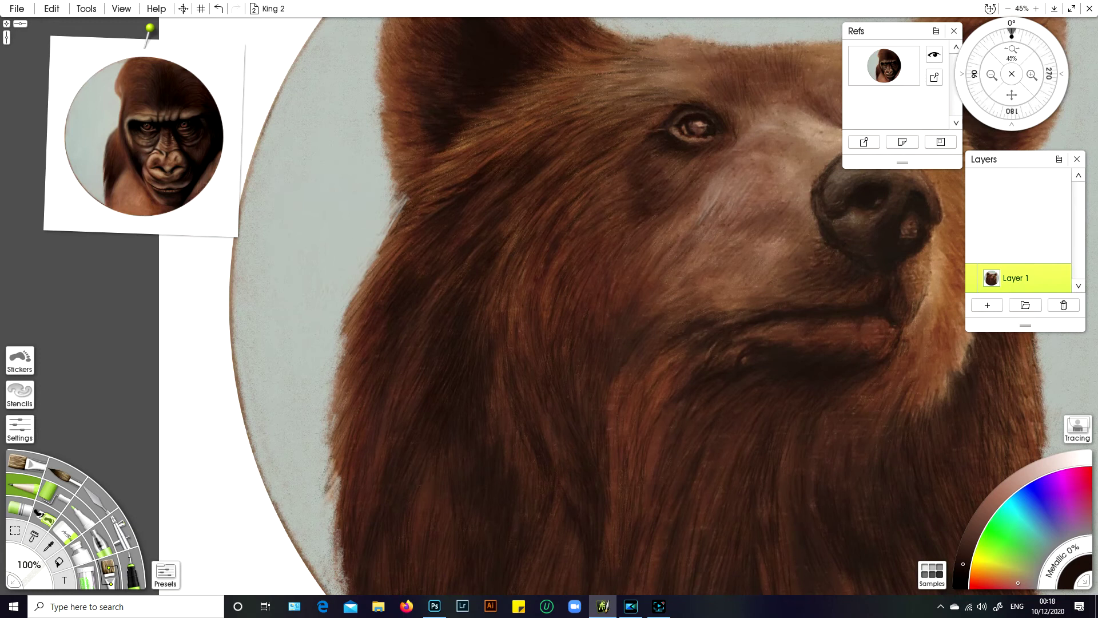
click(48, 547)
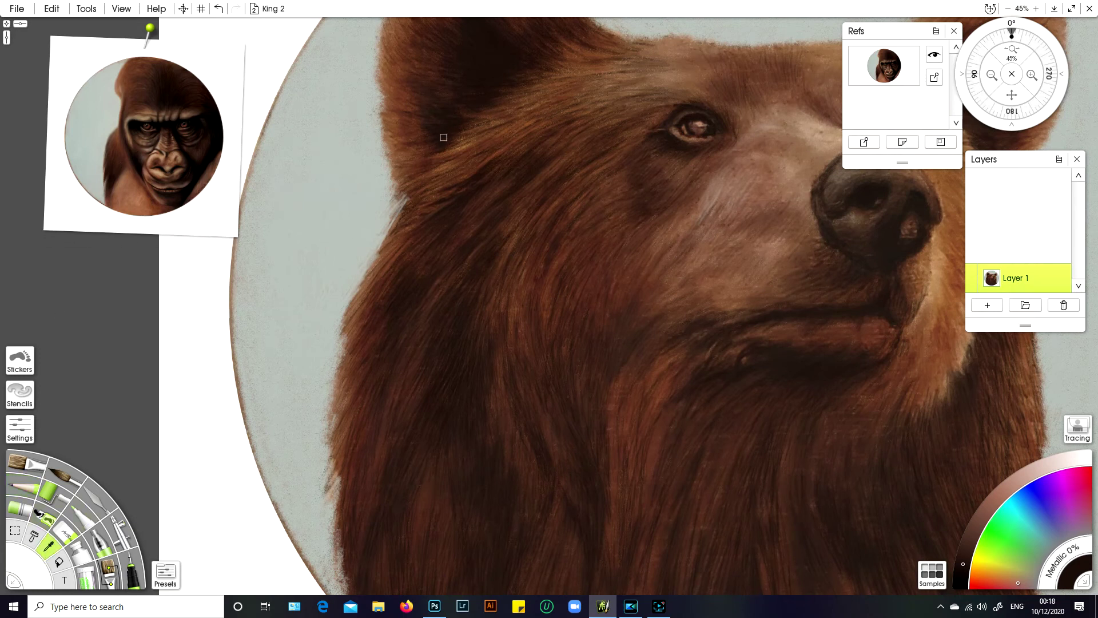
click(417, 134)
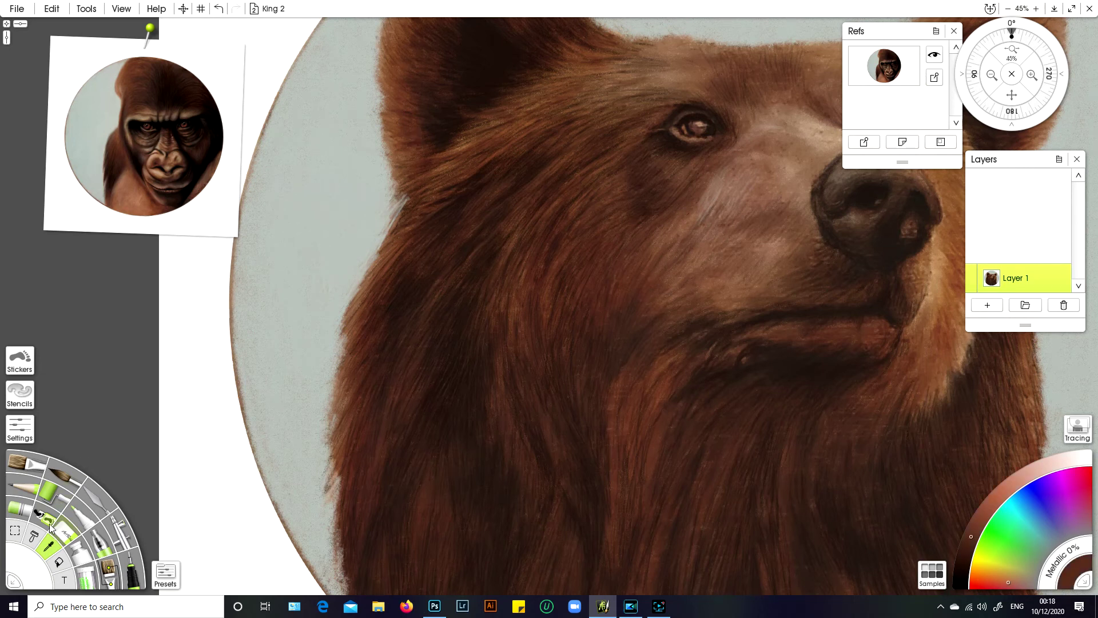
click(32, 490)
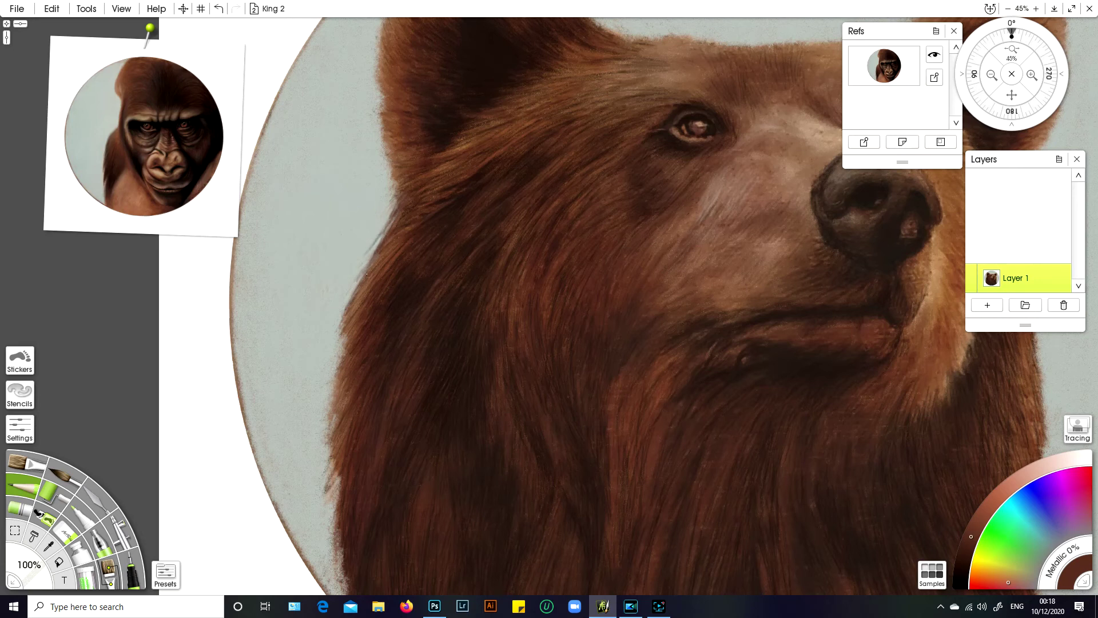
drag(365, 283, 356, 271)
drag(337, 353, 322, 377)
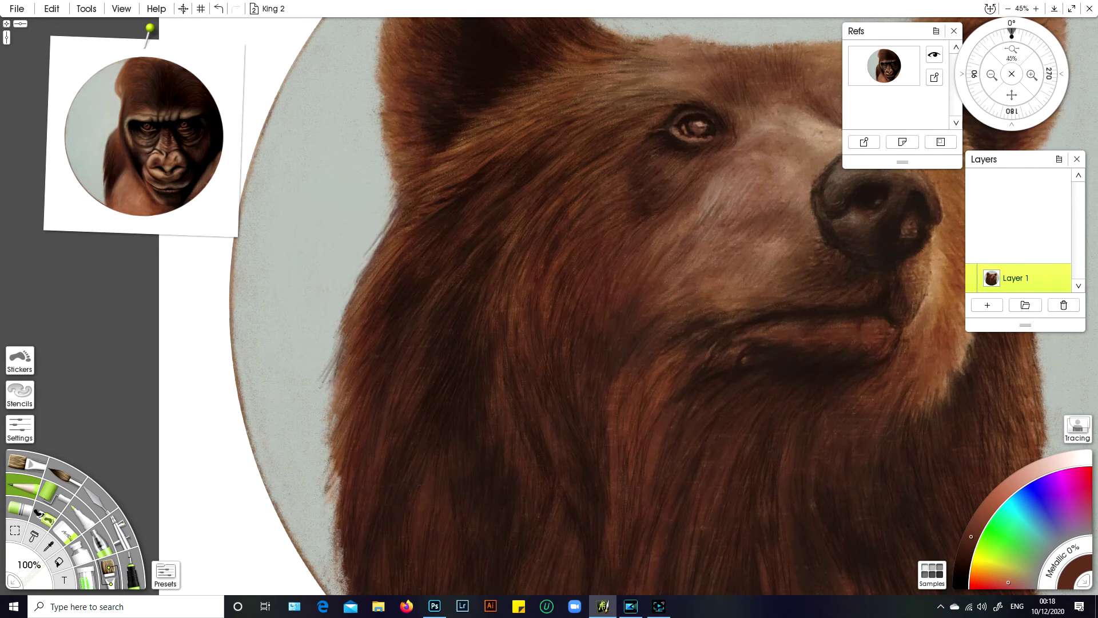
drag(329, 359, 340, 334)
drag(328, 418, 314, 458)
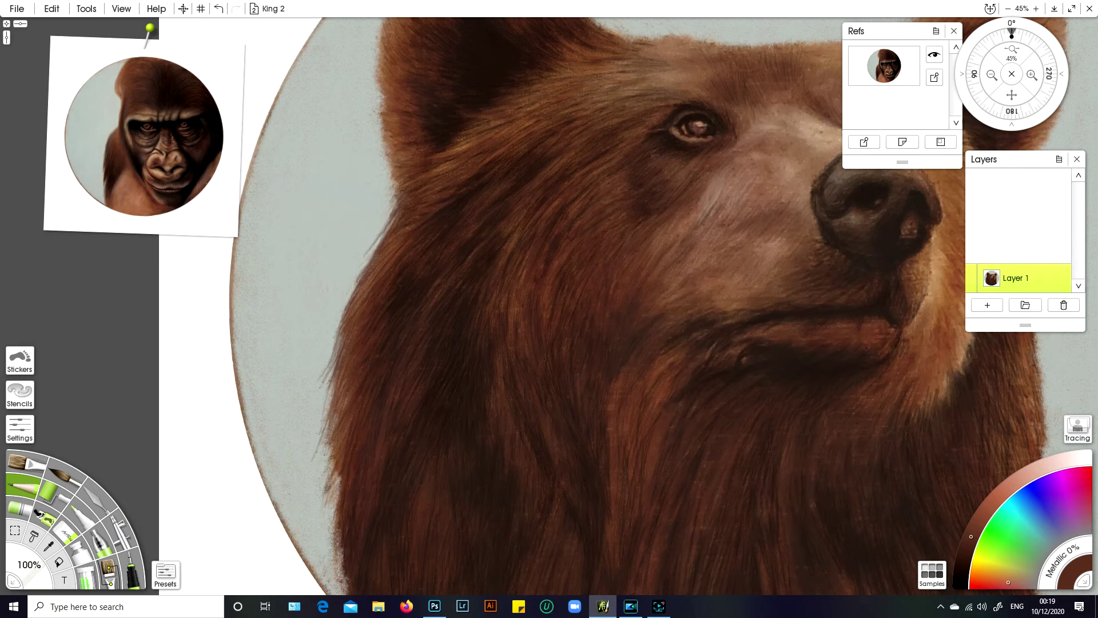
Continue the fine brown hairs down the lower neck's outer edge and add a few just below the near ear.
drag(337, 478, 340, 503)
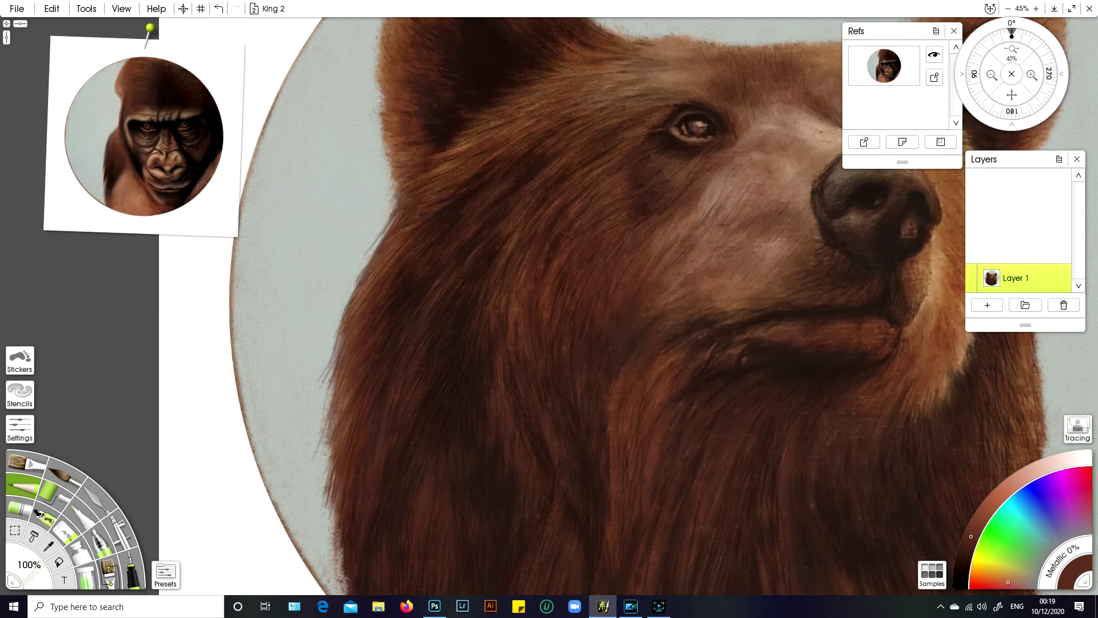
drag(332, 484, 324, 444)
drag(330, 521, 333, 491)
drag(327, 514, 327, 475)
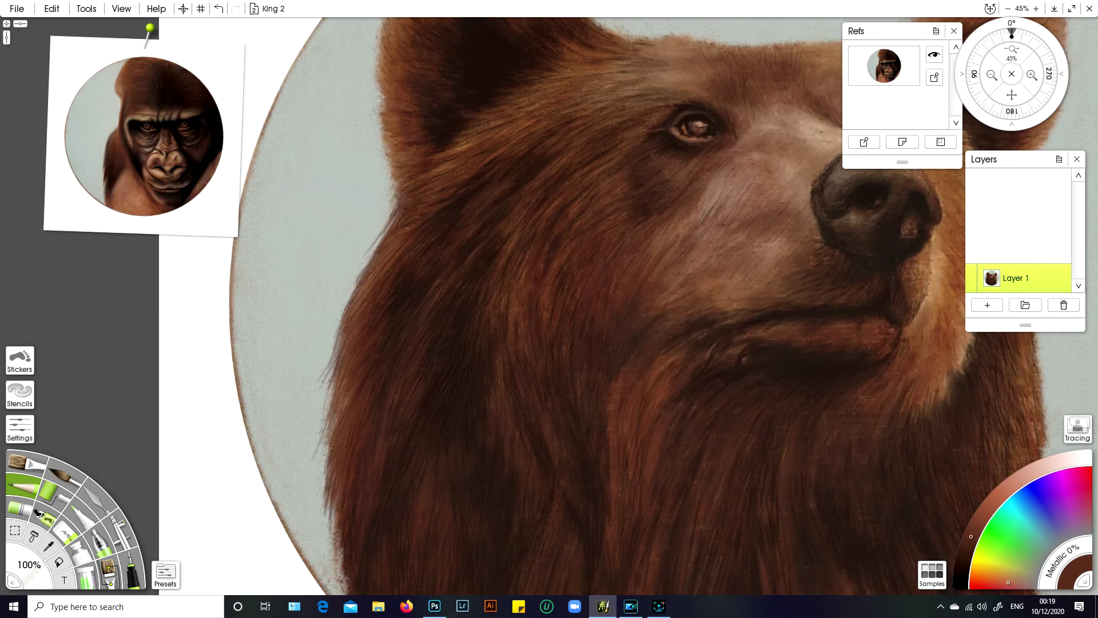
drag(324, 465, 326, 444)
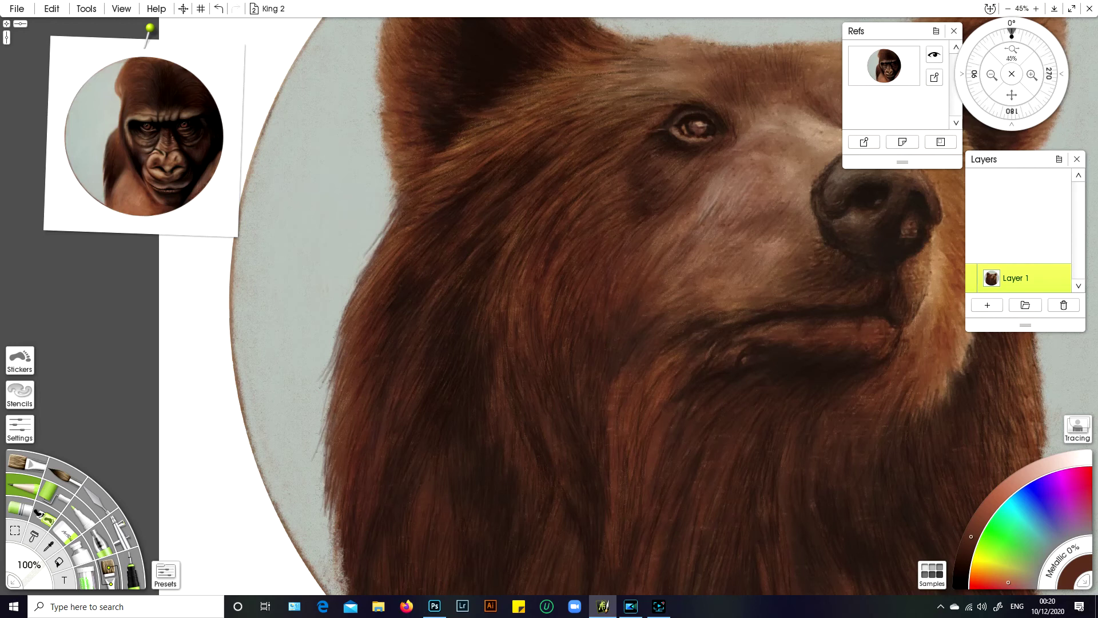
drag(318, 484, 325, 438)
drag(336, 554, 334, 541)
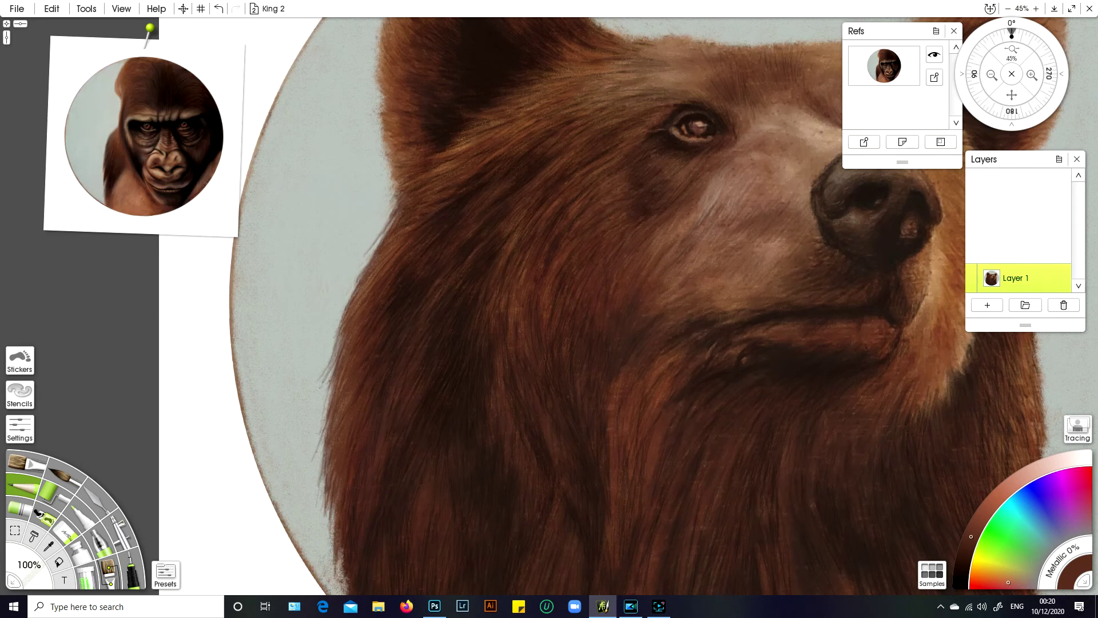
mouse_move(340, 578)
mouse_down()
mouse_move(339, 563)
mouse_move(339, 582)
mouse_up()
drag(334, 567, 332, 544)
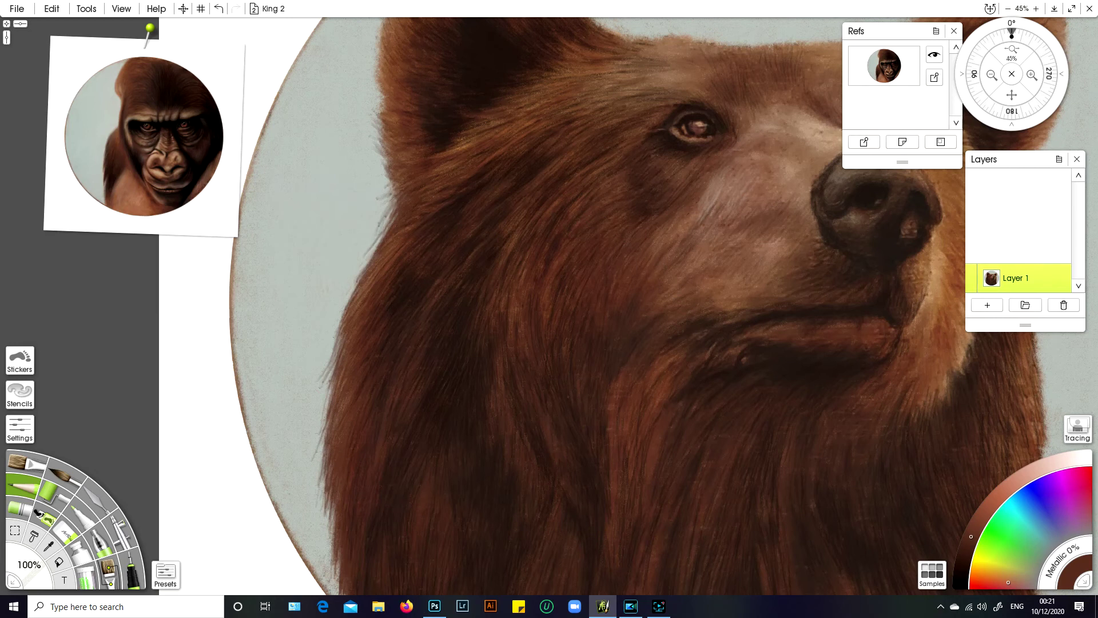
drag(386, 204, 374, 219)
drag(379, 213, 371, 231)
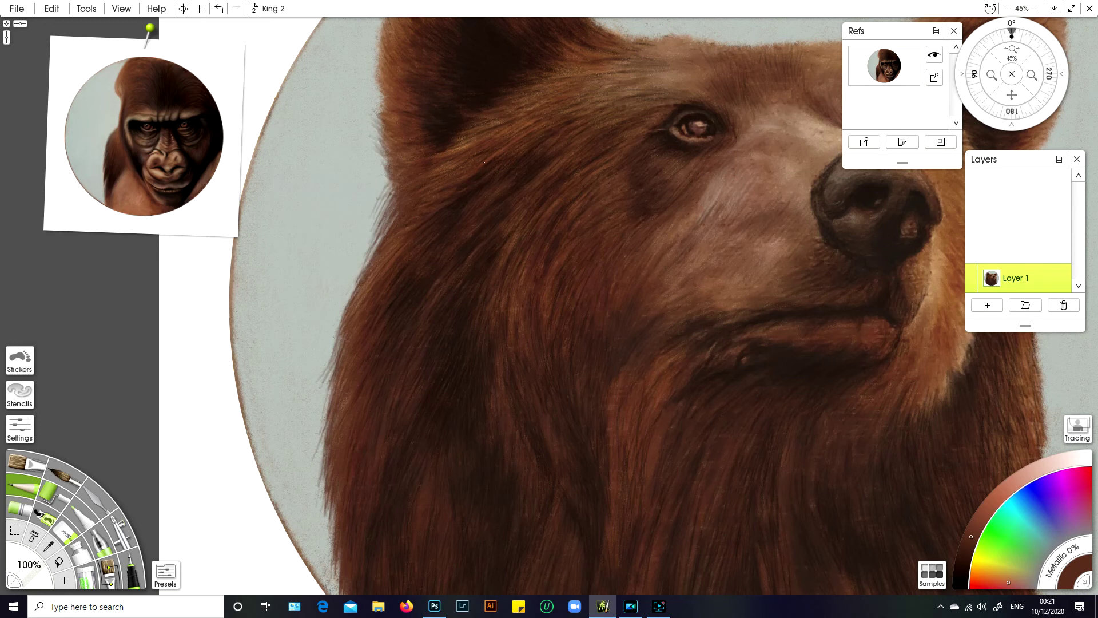
Sample the pale blue-grey background between the ears and use the pencil to add light highlights on the muzzle.
drag(1012, 96, 910, 128)
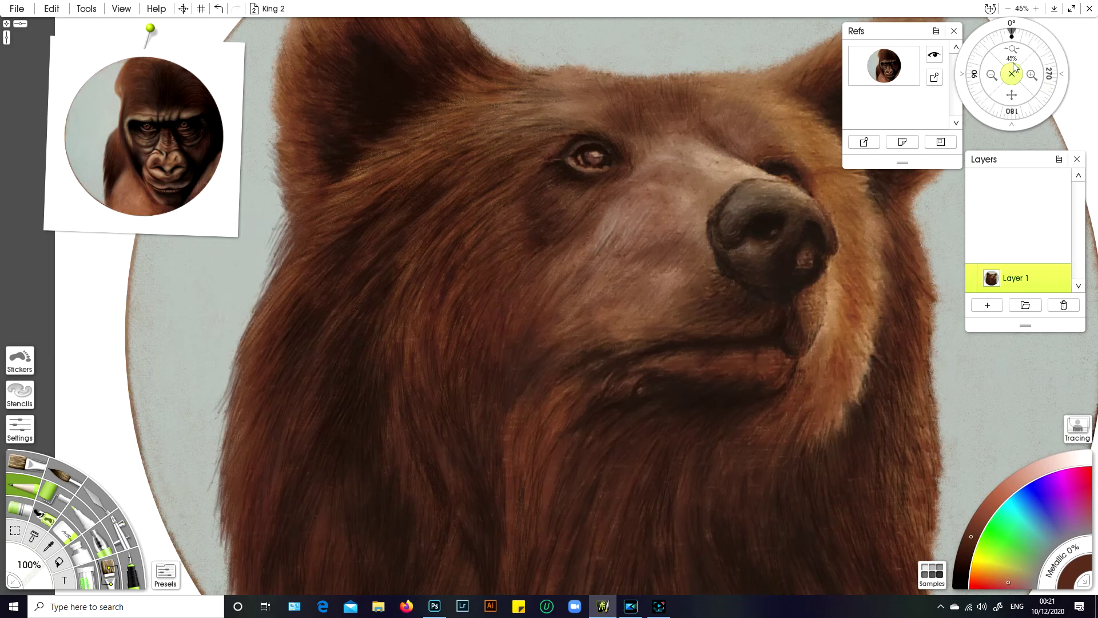
mouse_move(1012, 96)
mouse_down()
mouse_move(967, 100)
mouse_move(1010, 96)
mouse_move(645, 47)
mouse_up()
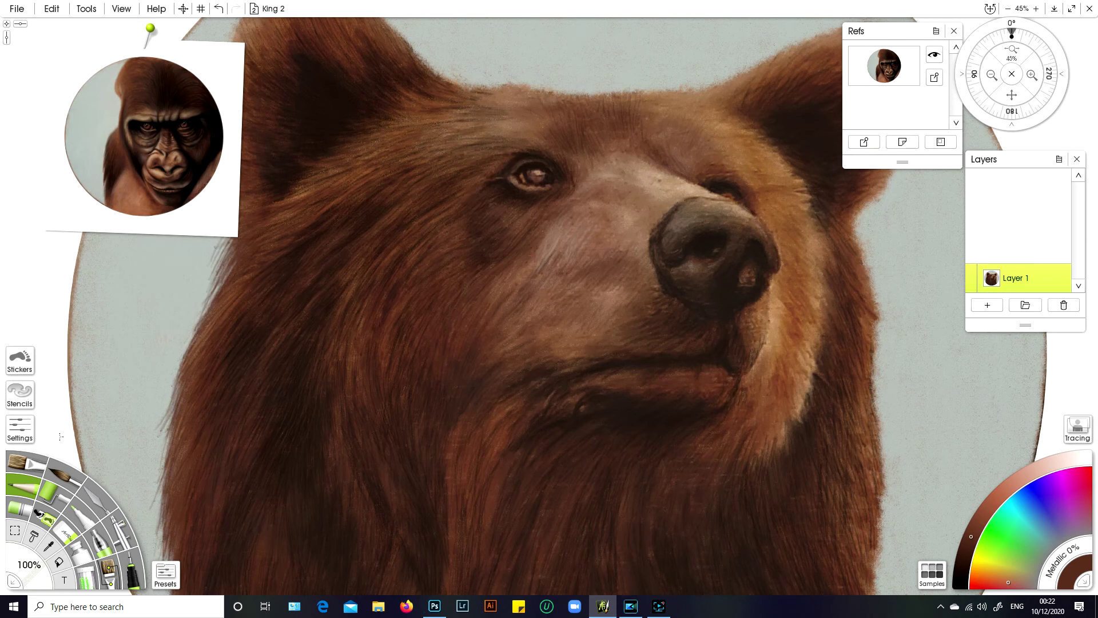
click(48, 554)
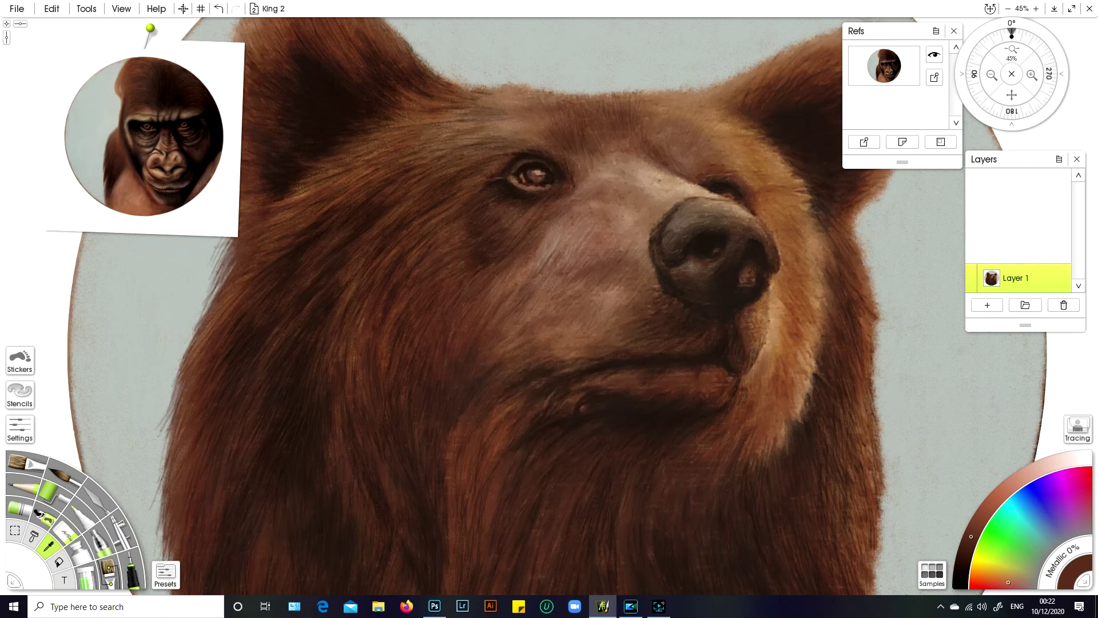
click(579, 39)
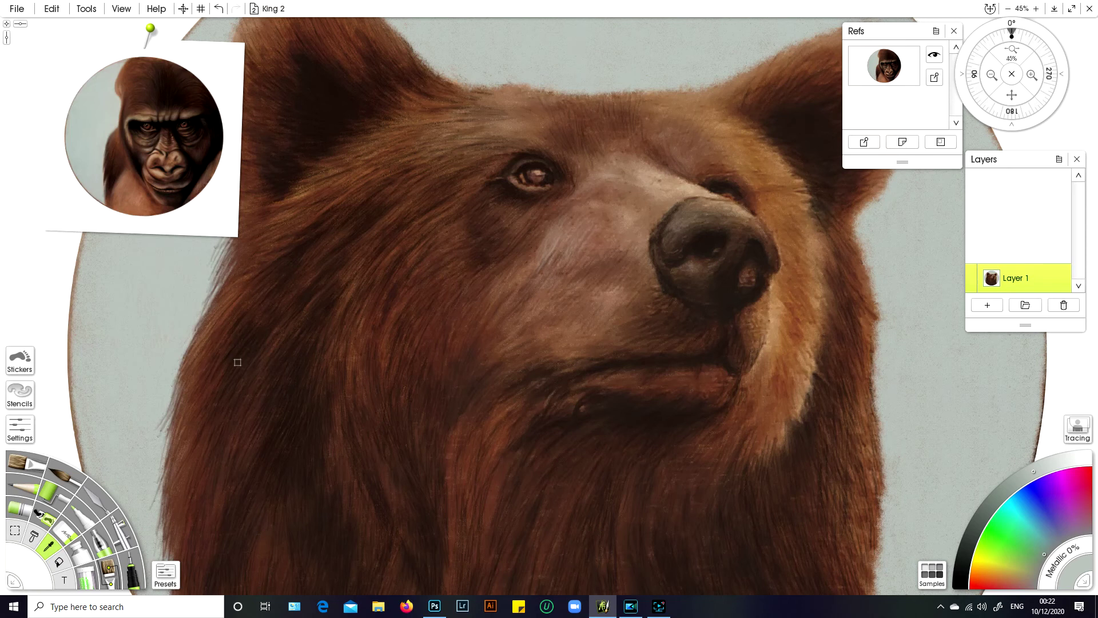
click(26, 495)
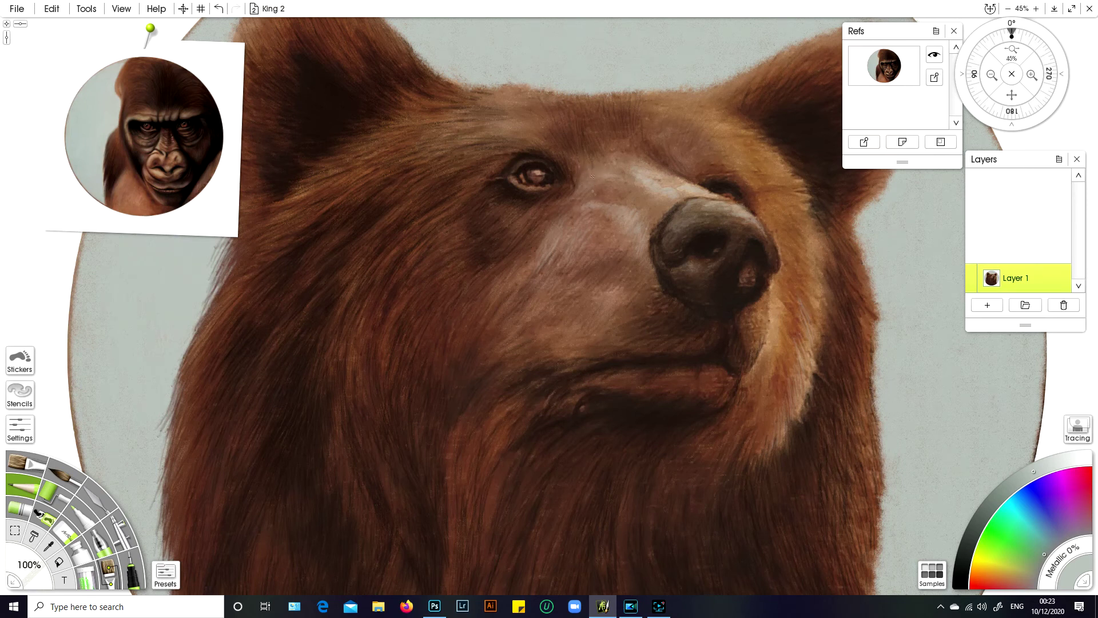
Load the Soft Scrub Blender preset, reduce its size to 11% and soften the pencilled strokes on the bear's muzzle and fur.
click(114, 581)
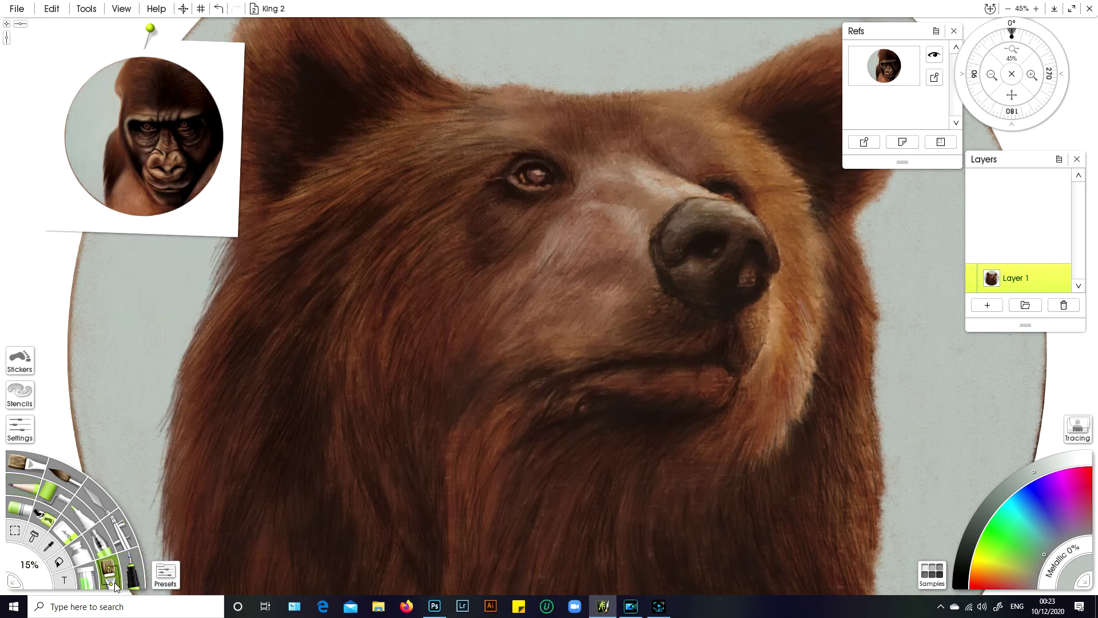
click(164, 581)
mouse_move(209, 520)
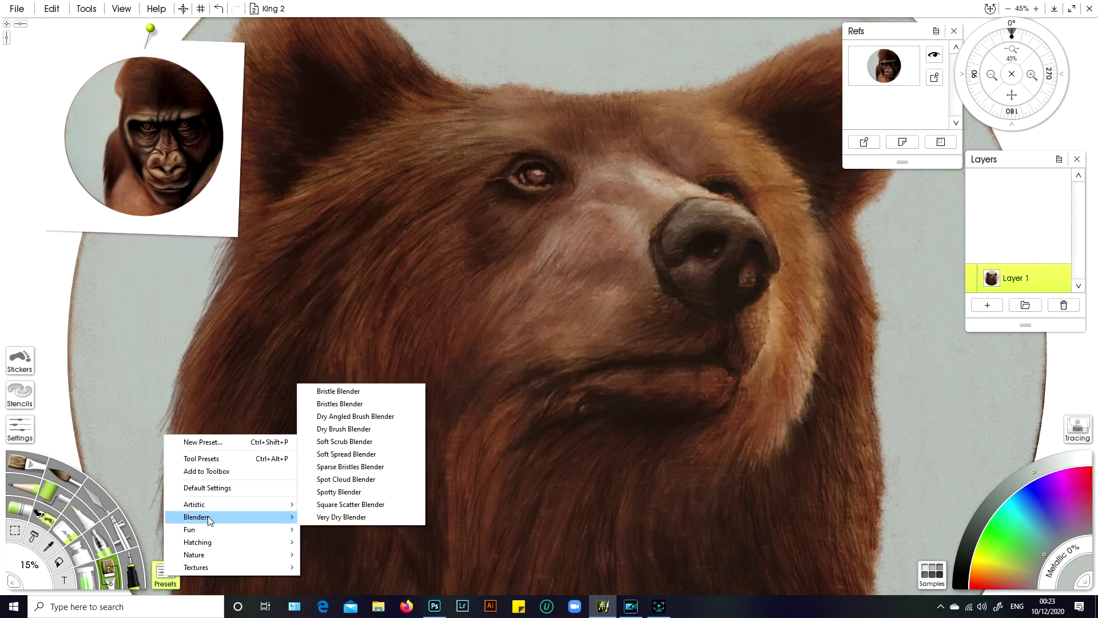
click(343, 443)
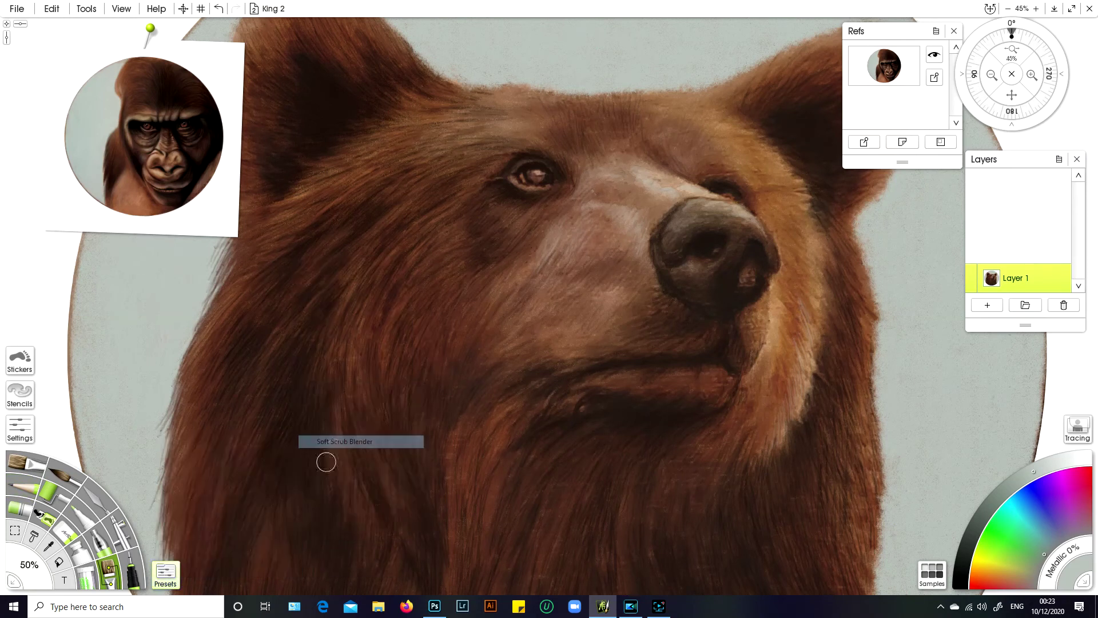
drag(32, 579, 37, 588)
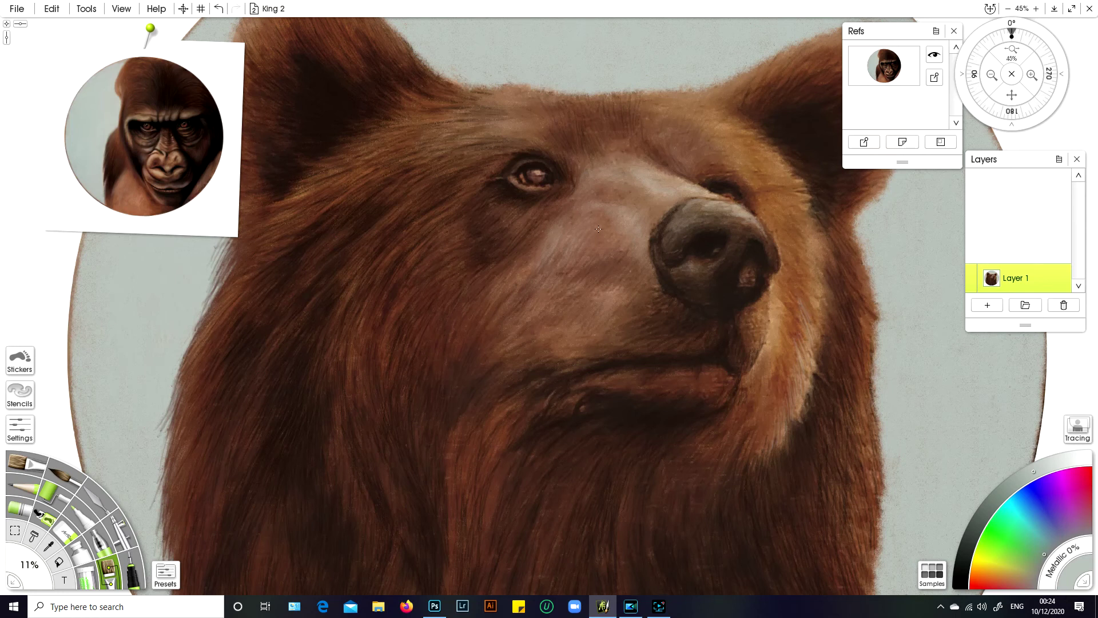
drag(1013, 51, 1007, 62)
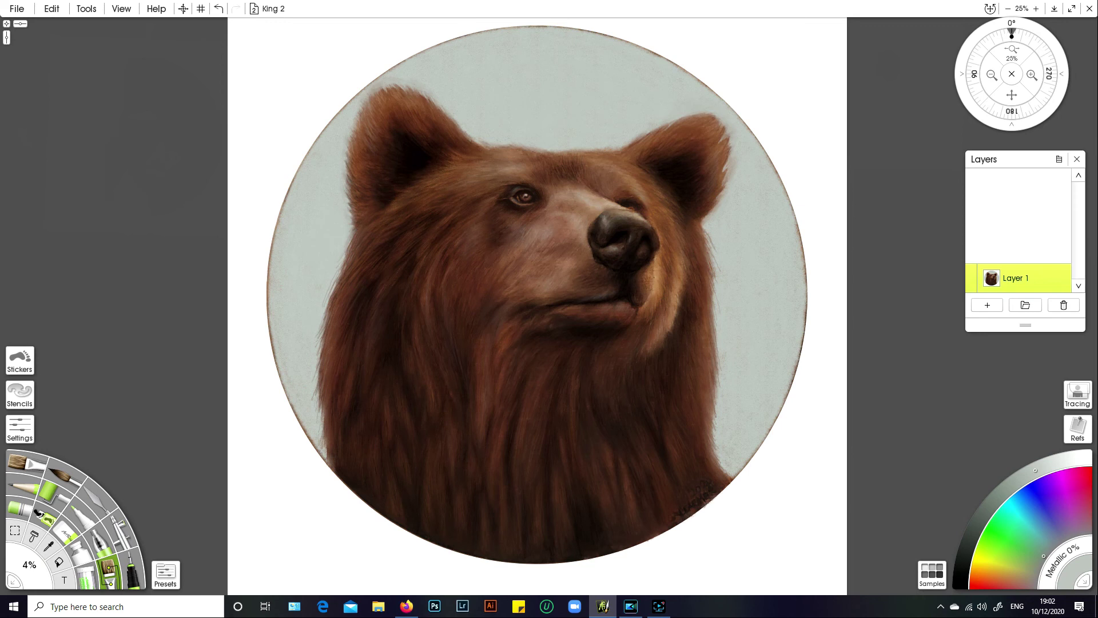
Export the finished painting to the Desktop as a JPEG image named "King 2 - bear".
click(17, 9)
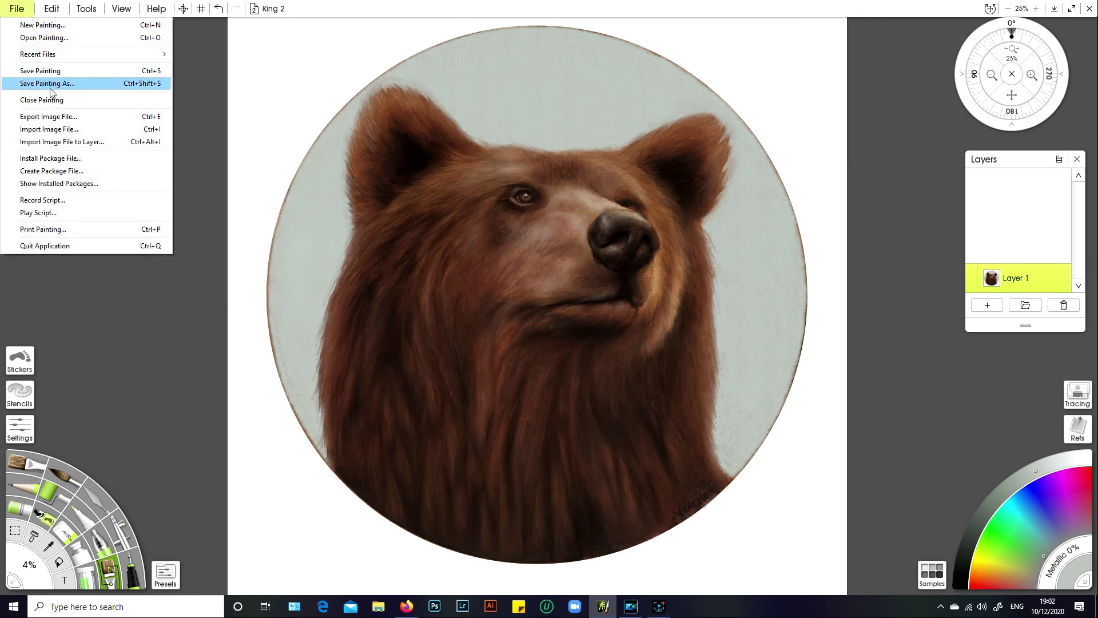
click(76, 118)
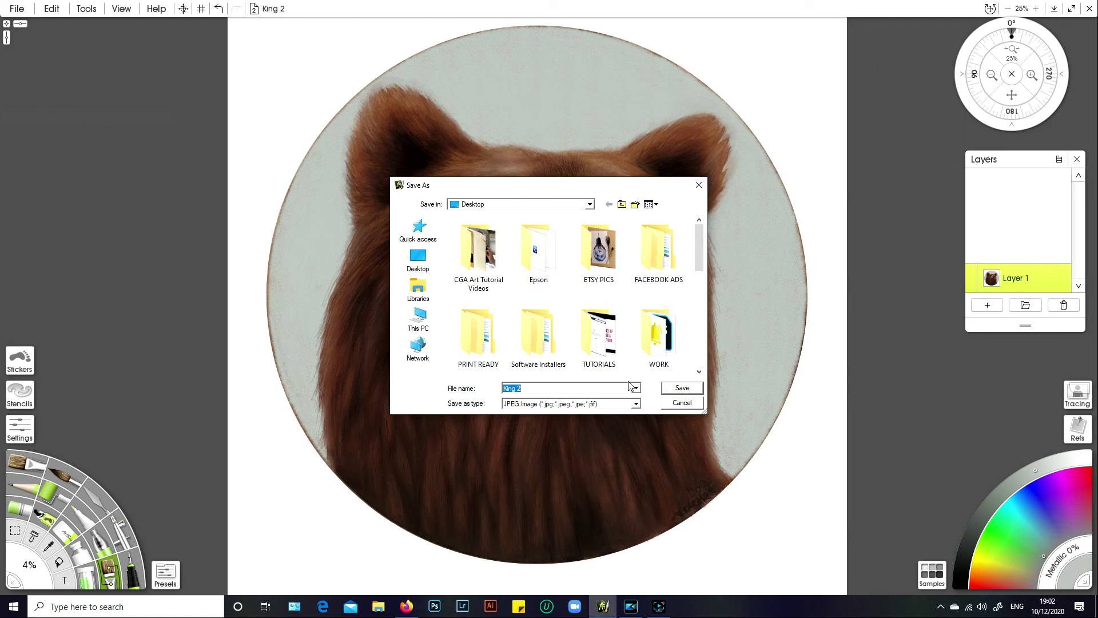
key(BackSpace)
text(King  2)
key(BackSpace)
key(BackSpace)
text(2 - bear)
click(669, 387)
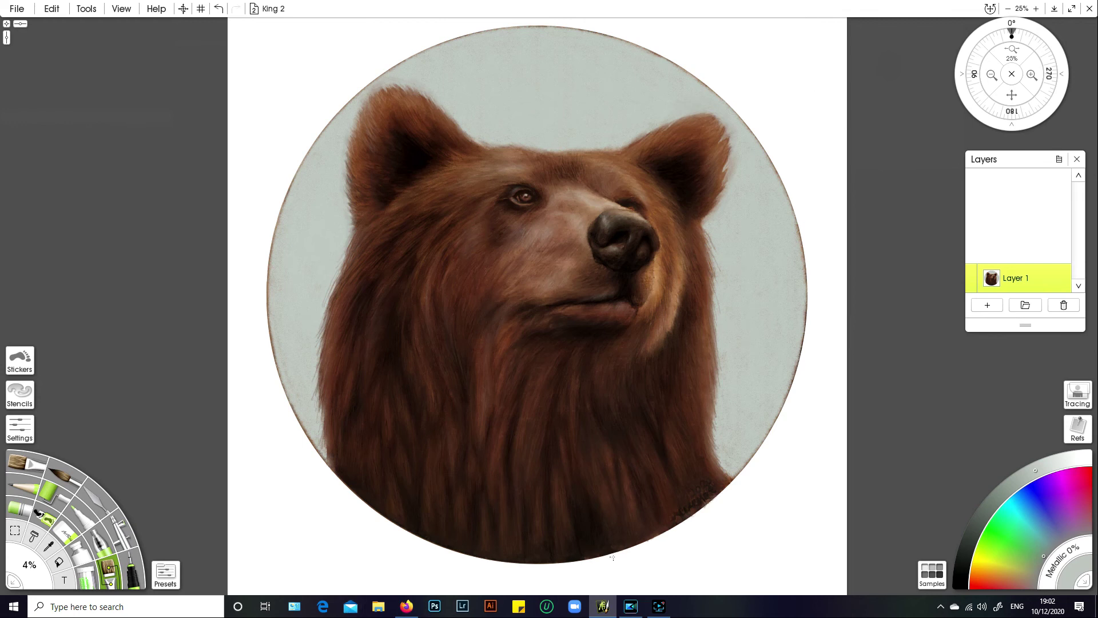
Switch to Photoshop and create a 12 x 12 inch, 360 ppi CMYK document named "King 2 - bear" with a white background.
click(439, 607)
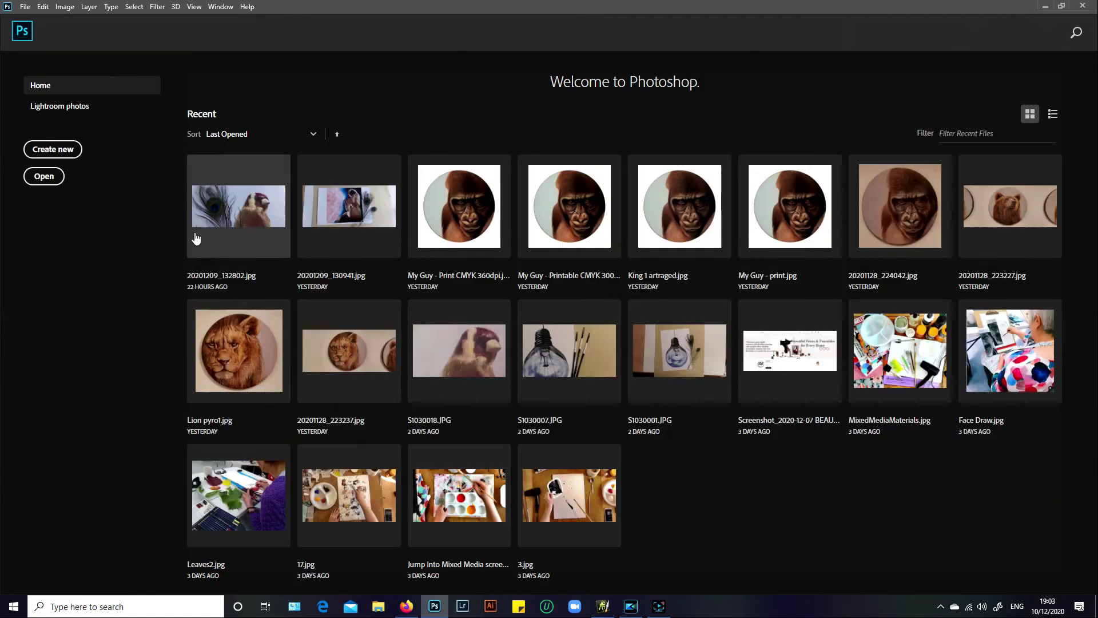
click(63, 152)
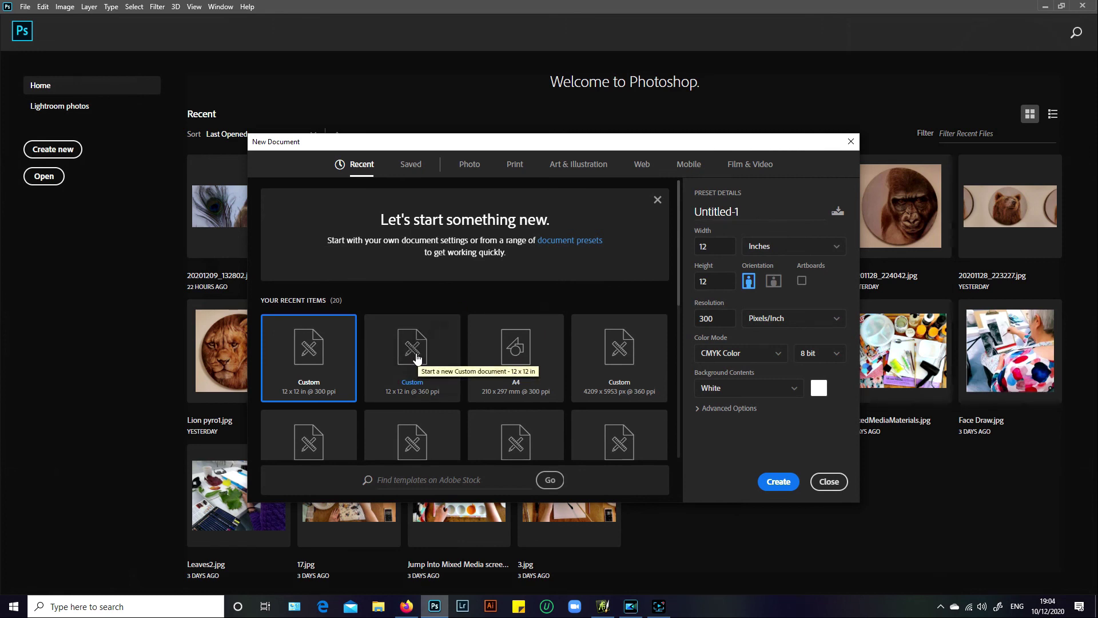
click(416, 359)
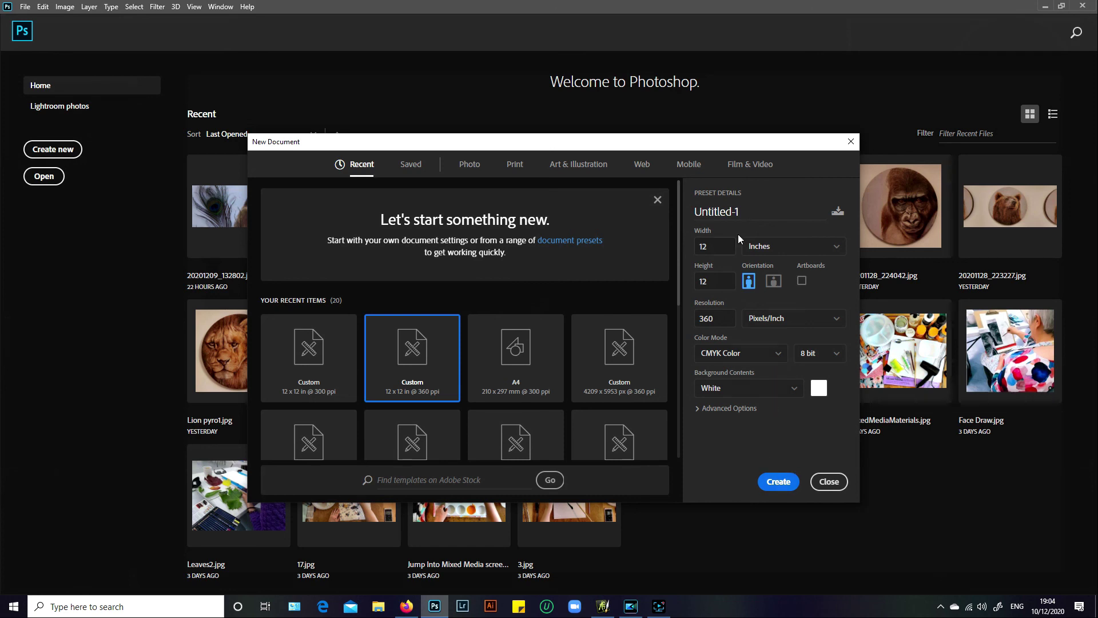
triple_click(746, 214)
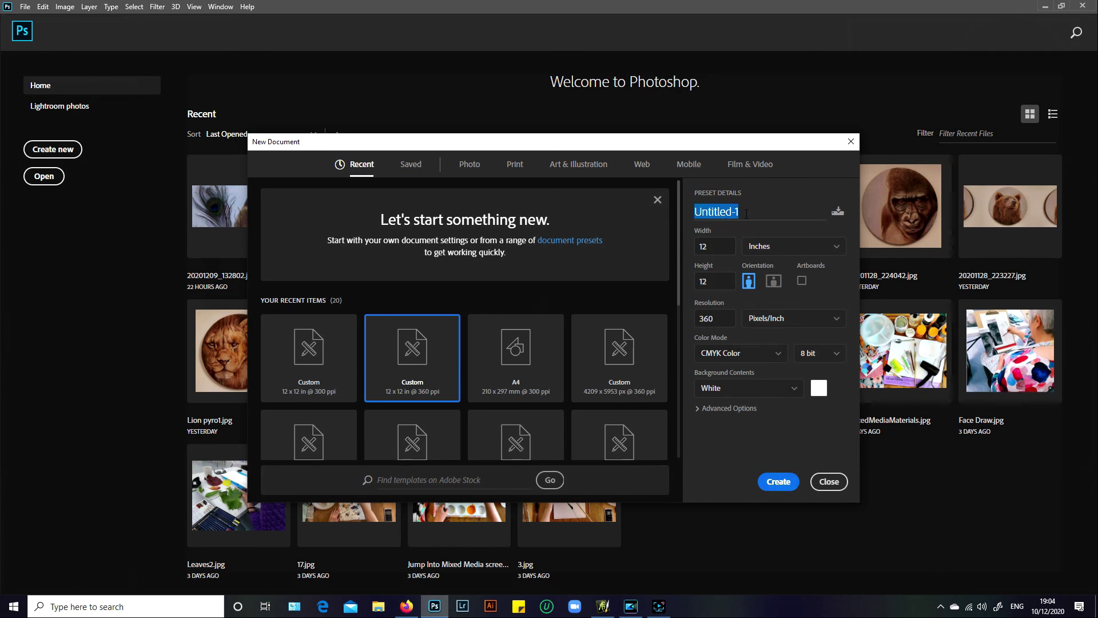
text(King 2 - bear)
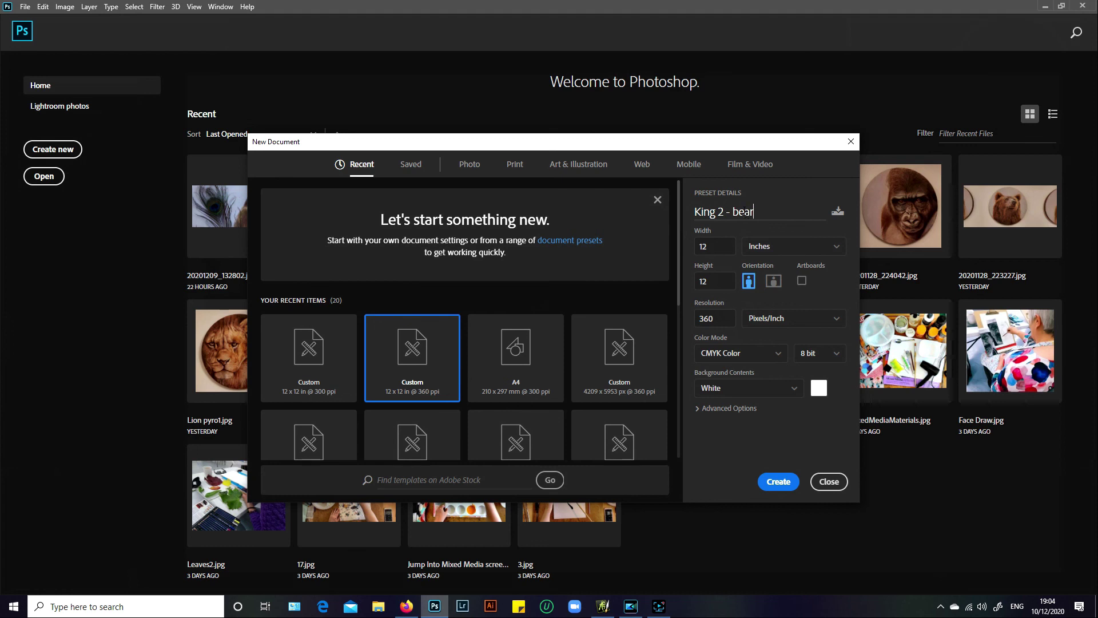
click(773, 483)
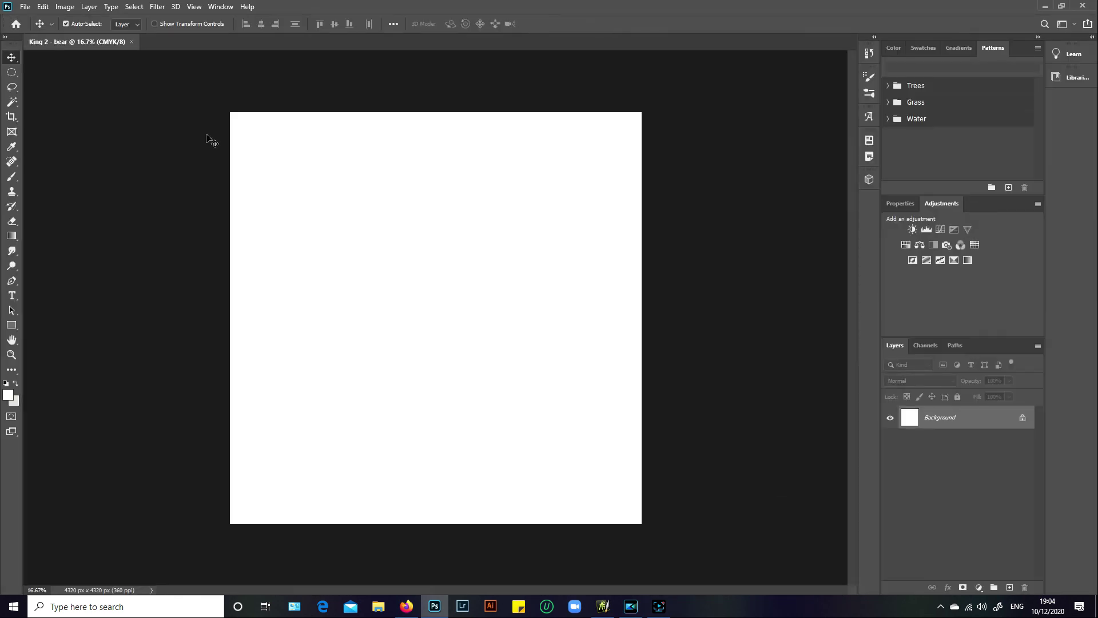
Open the exported "King 2 - bear" JPEG from the Desktop.
click(25, 10)
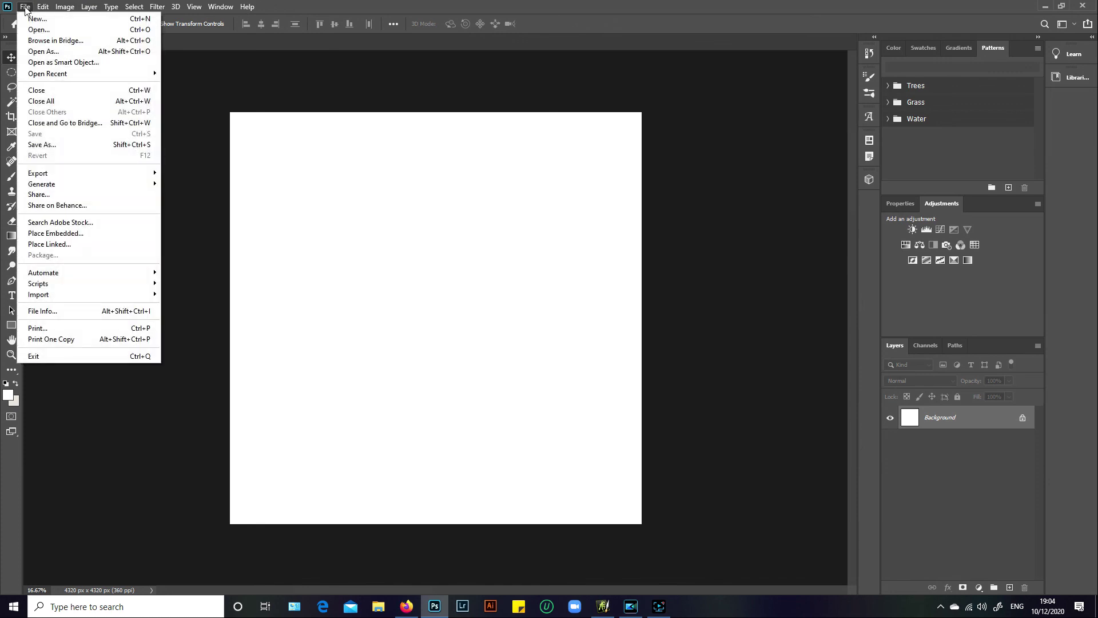
click(219, 107)
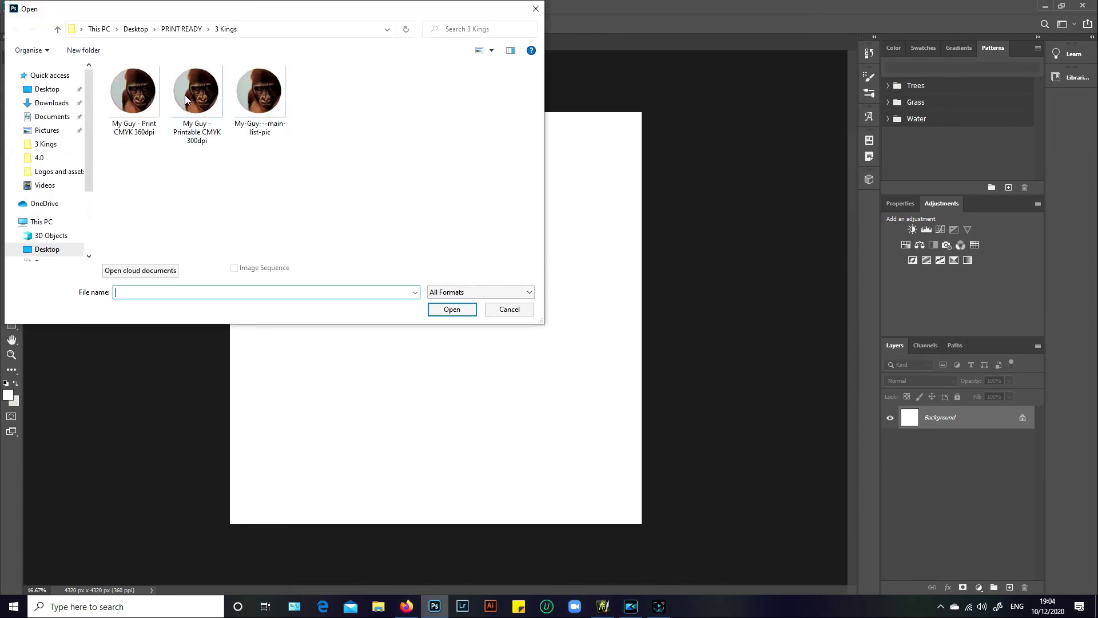
click(135, 29)
drag(538, 138, 536, 206)
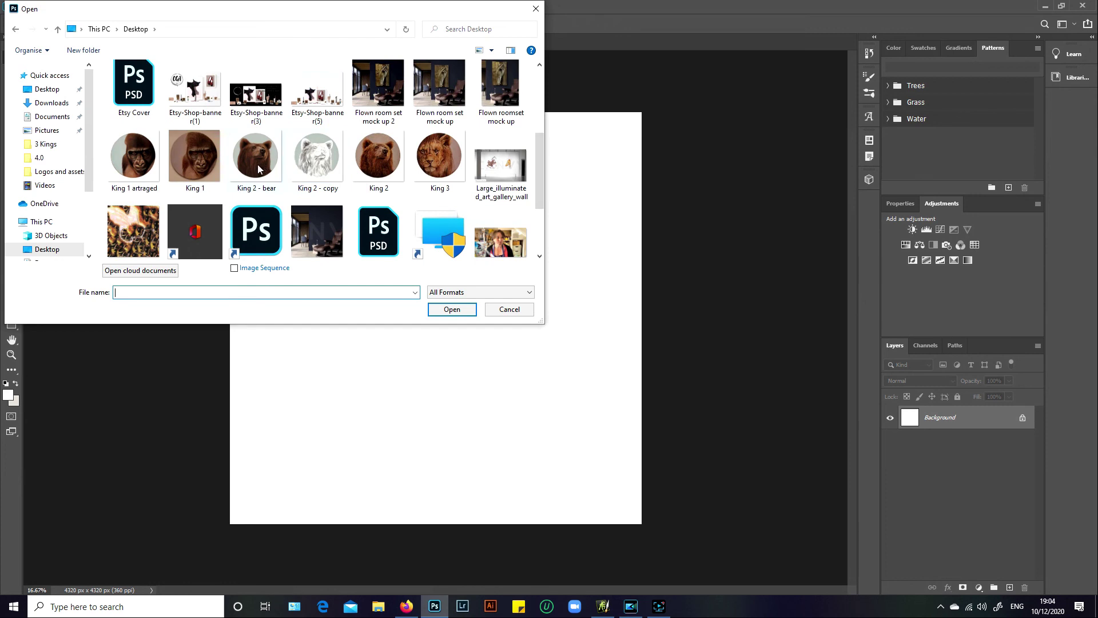
double_click(258, 168)
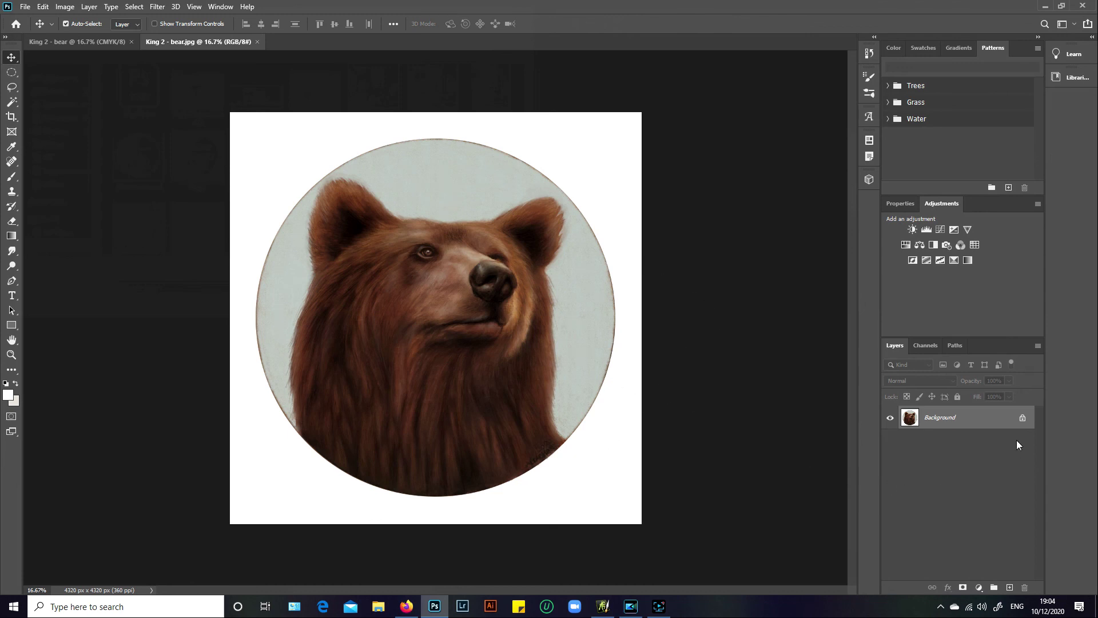
Unlock the bear image's background layer, copy it and paste it into the blank CMYK document.
click(1023, 418)
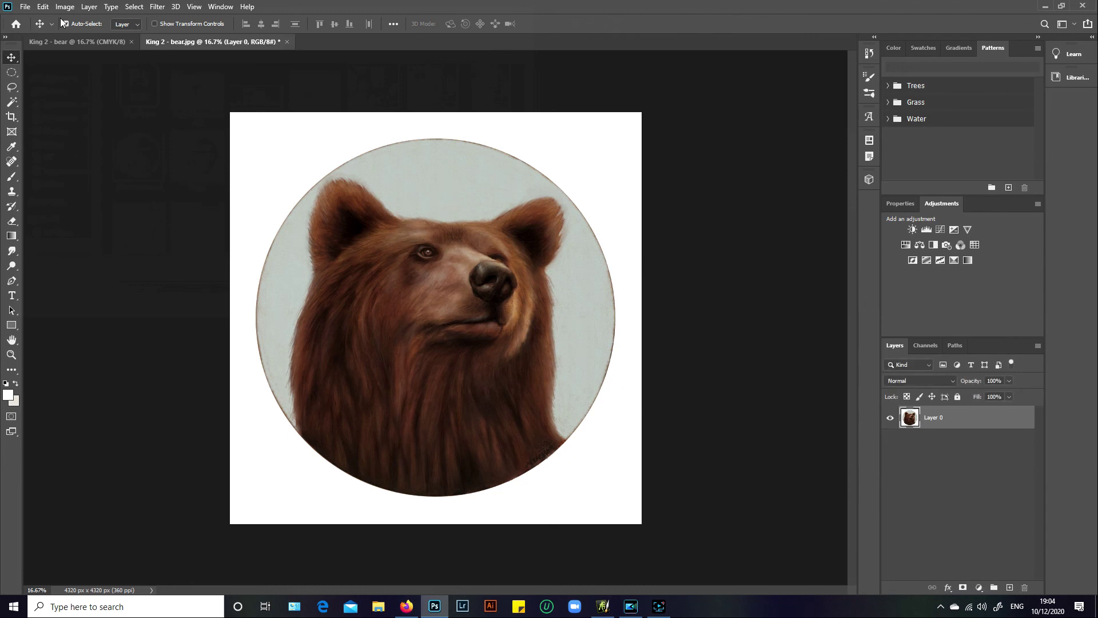
click(43, 7)
click(60, 85)
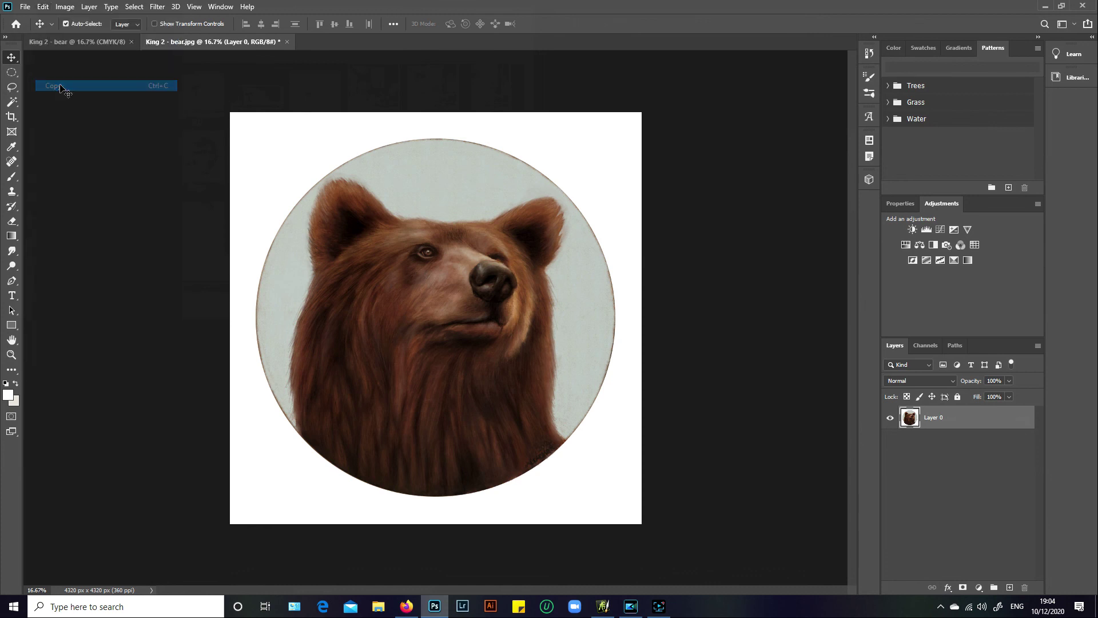
click(80, 43)
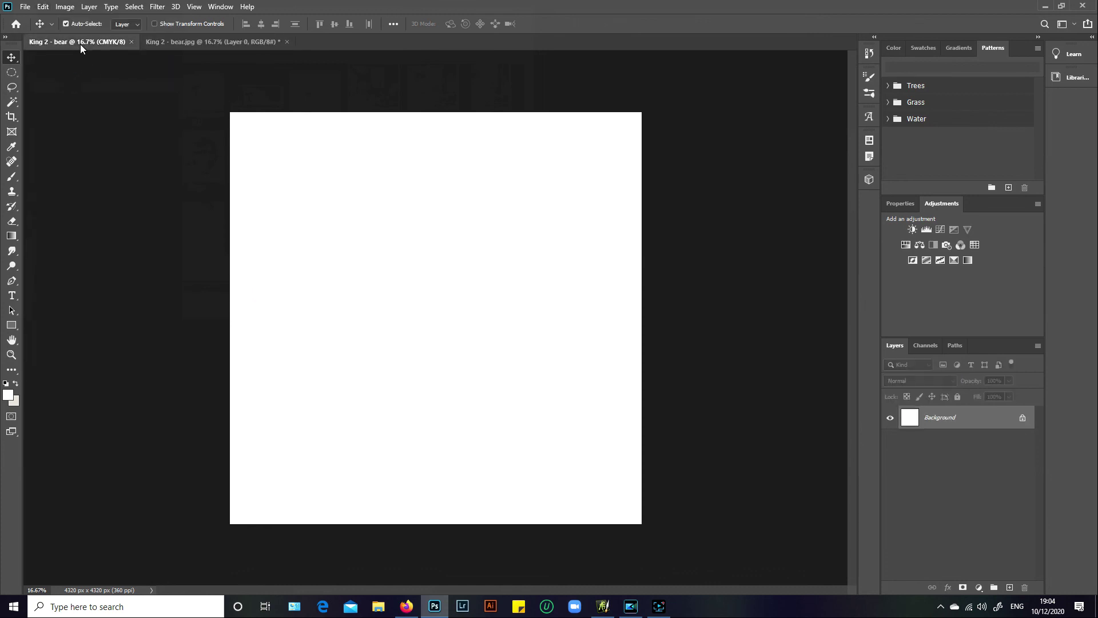
click(26, 7)
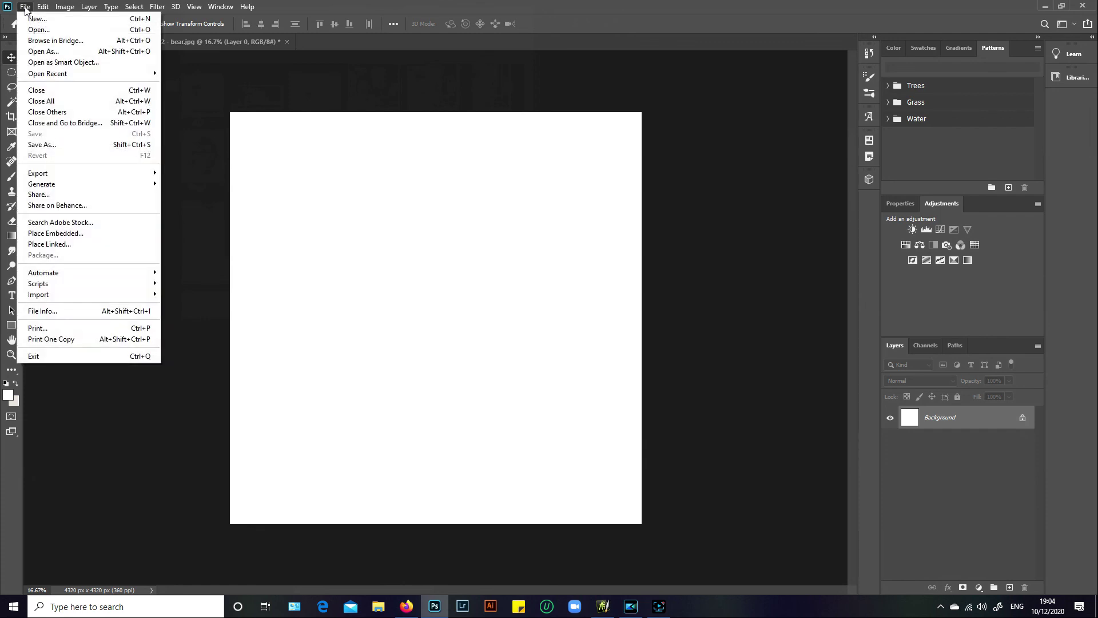
mouse_move(43, 6)
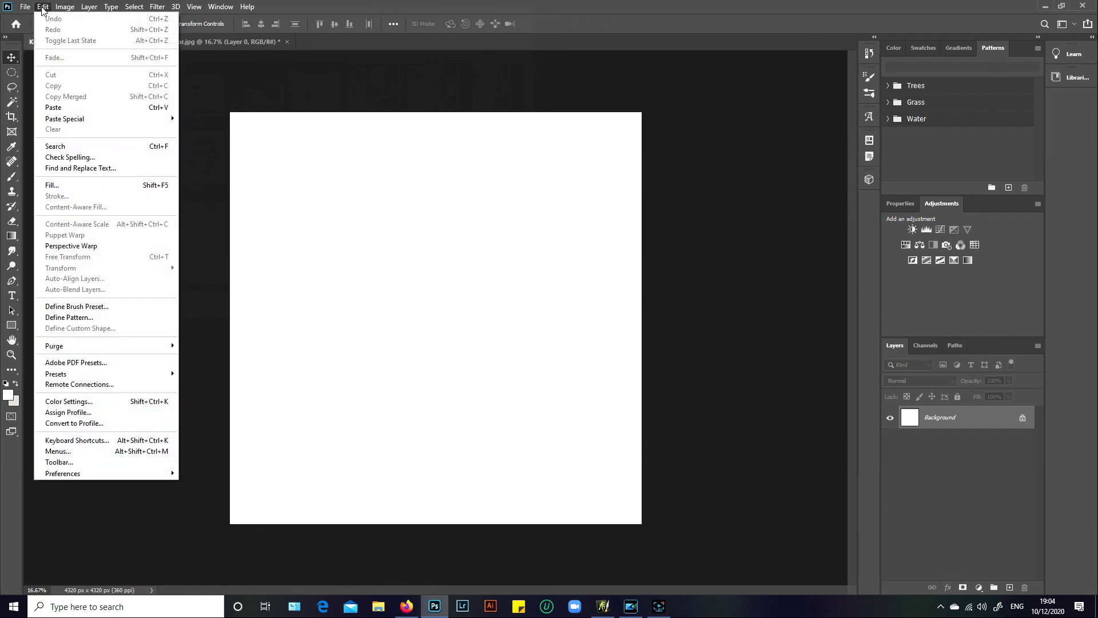
click(63, 108)
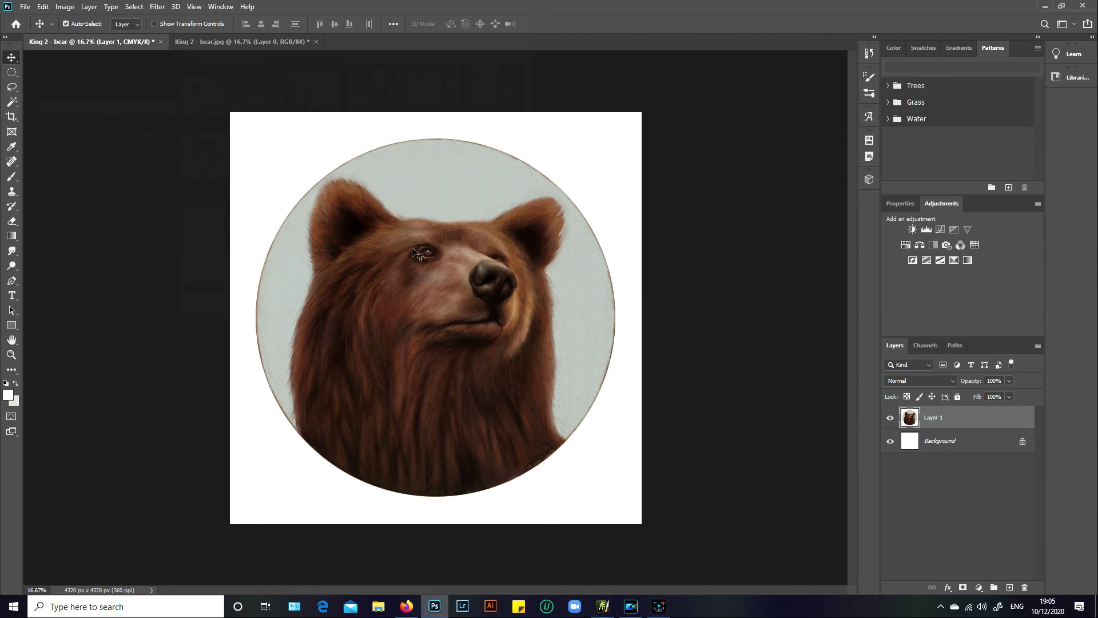
Apply a Levels adjustment to the bear layer with the shadow input at 27 and a fine-tuned highlight input.
click(73, 8)
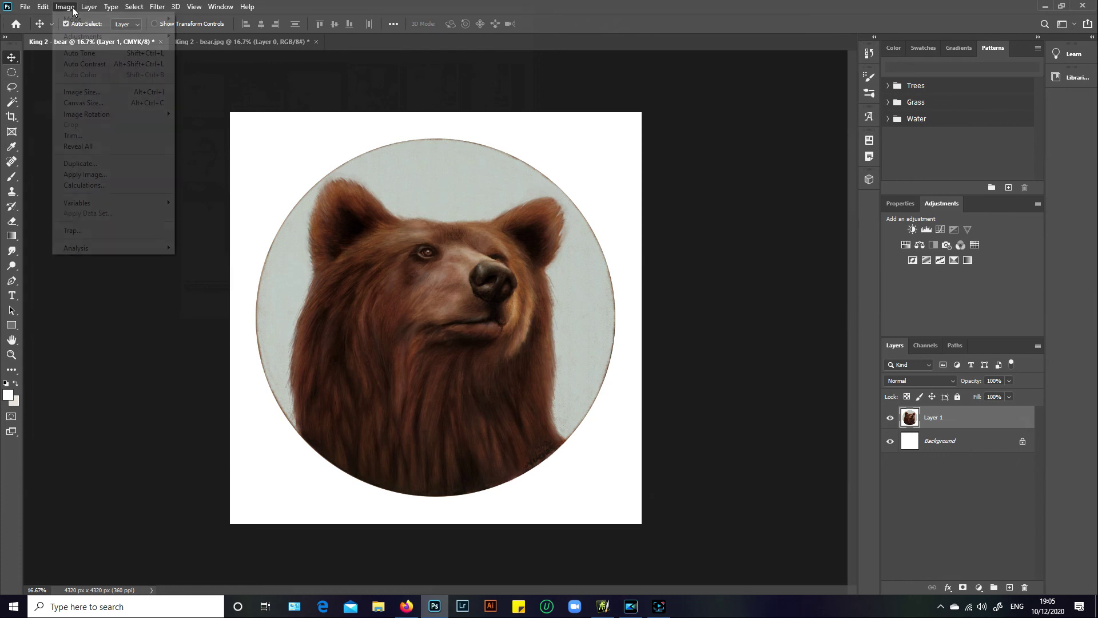
mouse_move(124, 40)
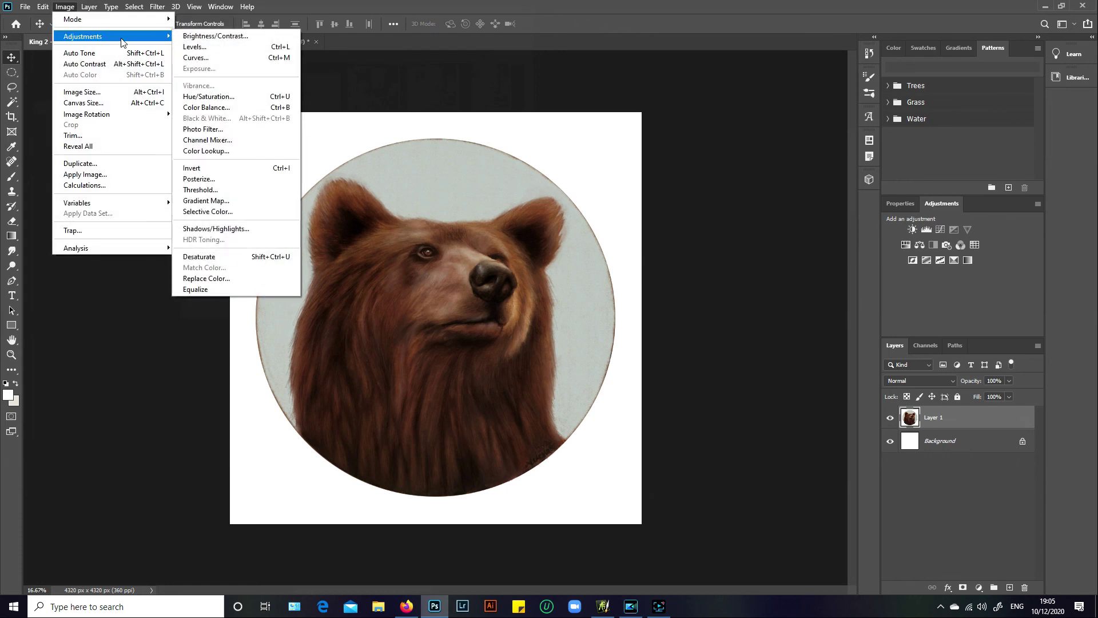
click(185, 50)
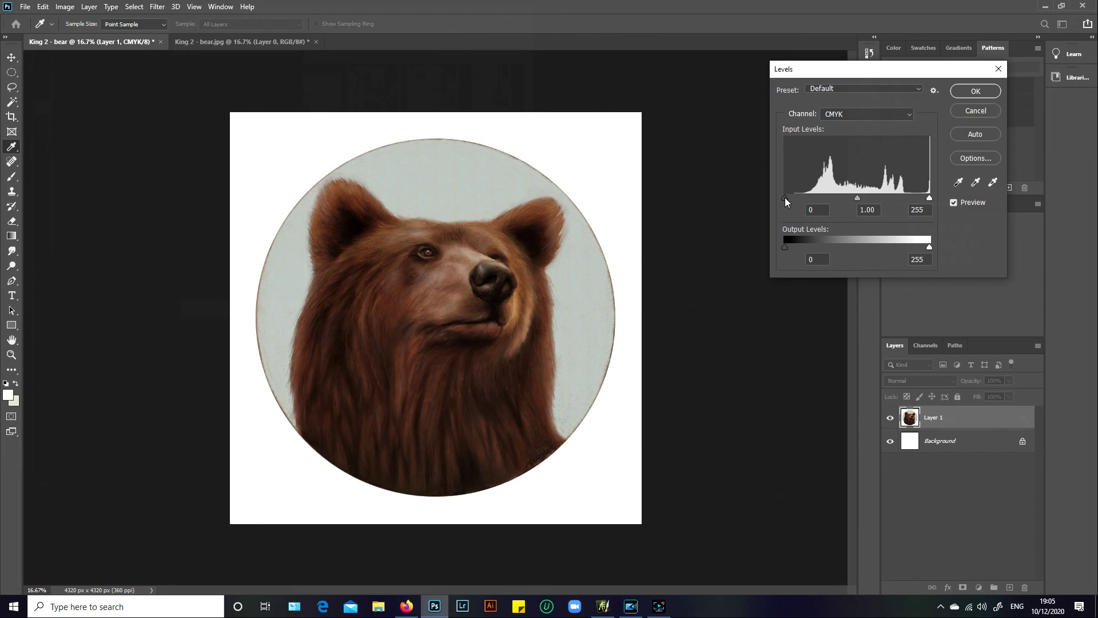
drag(785, 197, 802, 209)
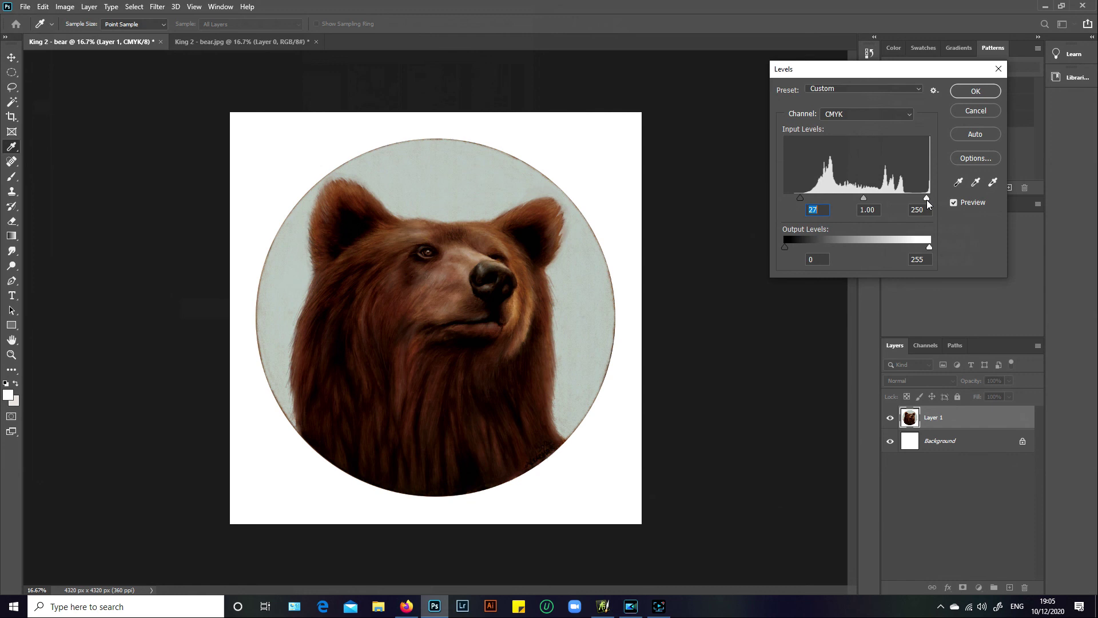
key(Tab)
key(Tab)
drag(928, 200, 929, 199)
click(976, 91)
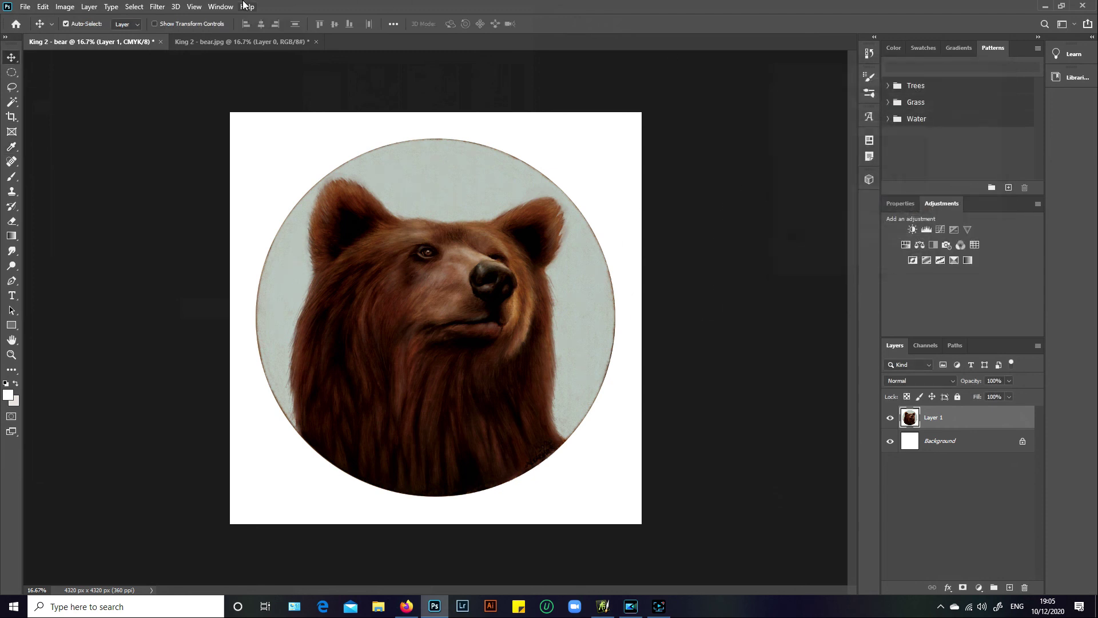
Adjust the bear layer's saturation with Hue/Saturation and apply it.
click(65, 6)
mouse_move(166, 36)
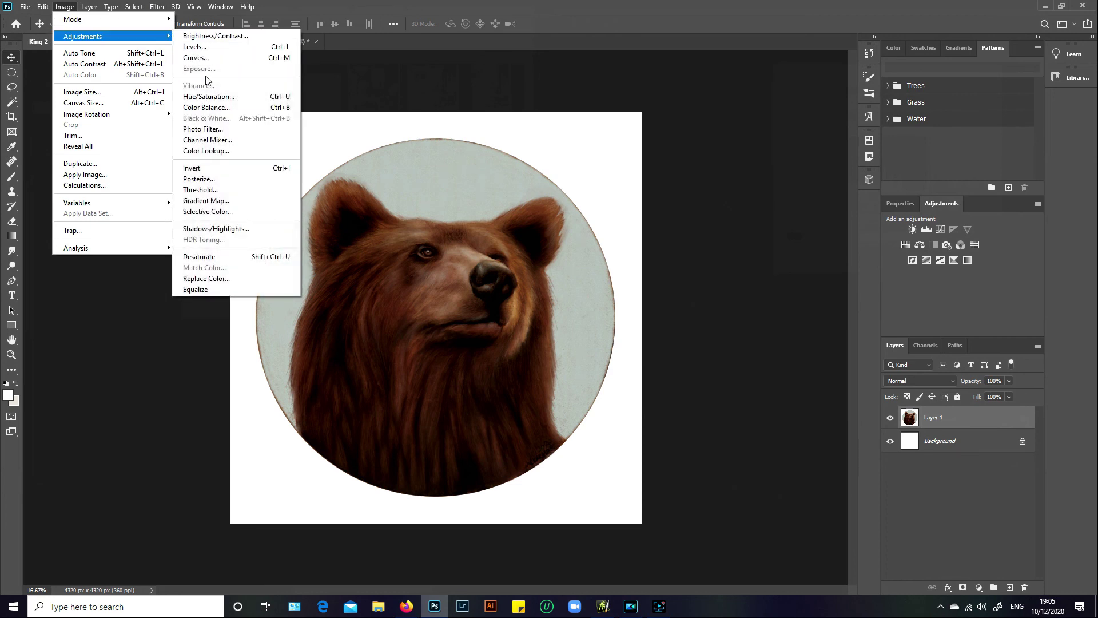
click(209, 97)
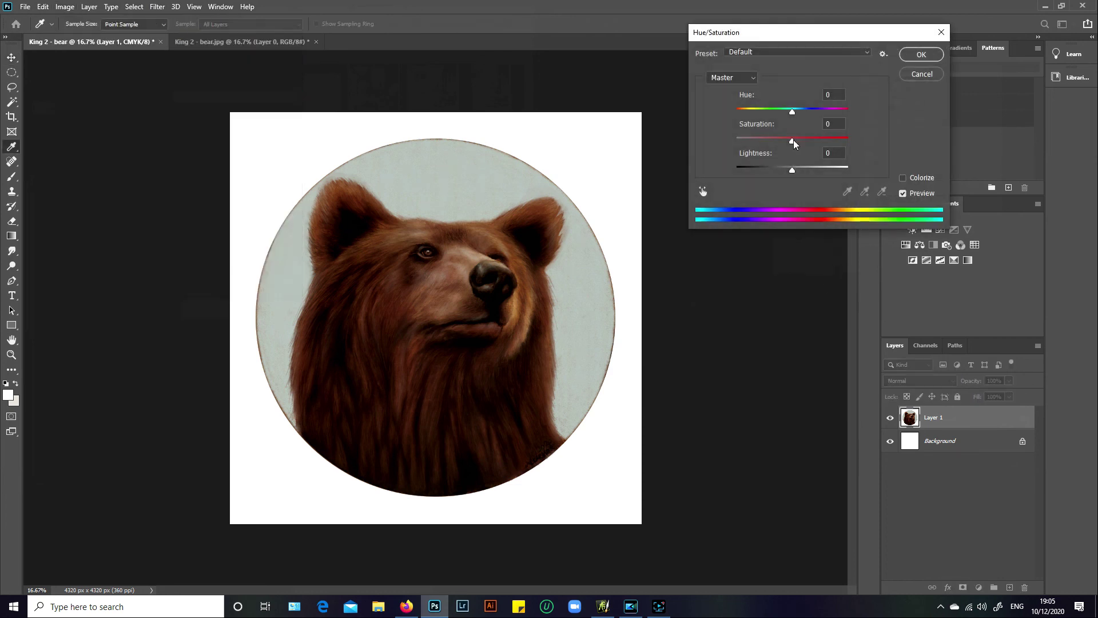
click(794, 143)
click(926, 56)
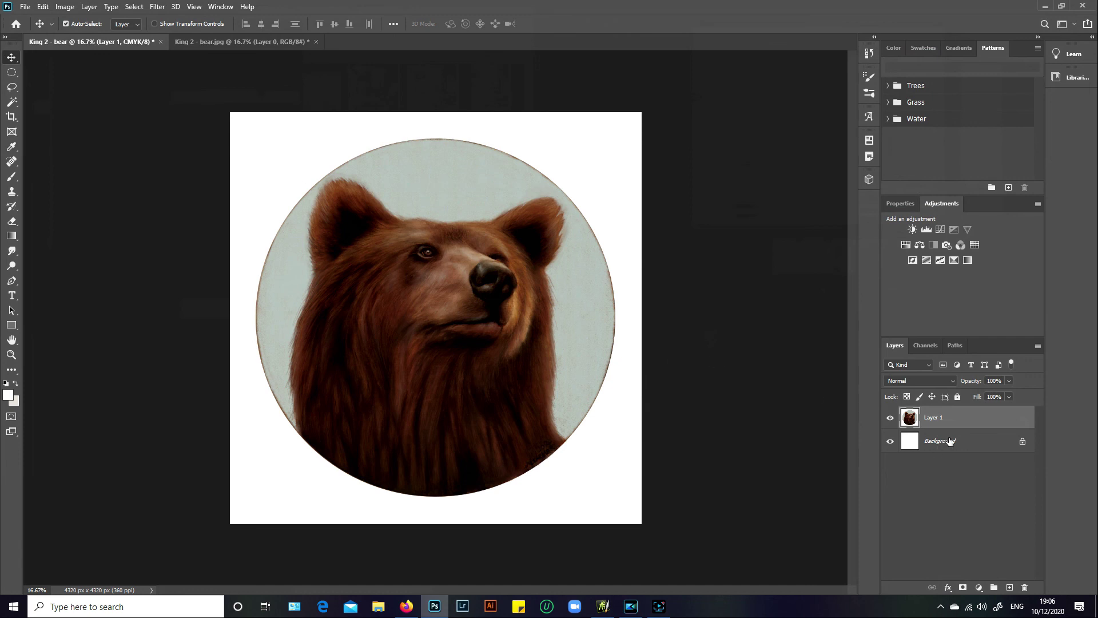
Flatten the CMYK document into a single background layer.
click(66, 8)
click(67, 8)
click(67, 8)
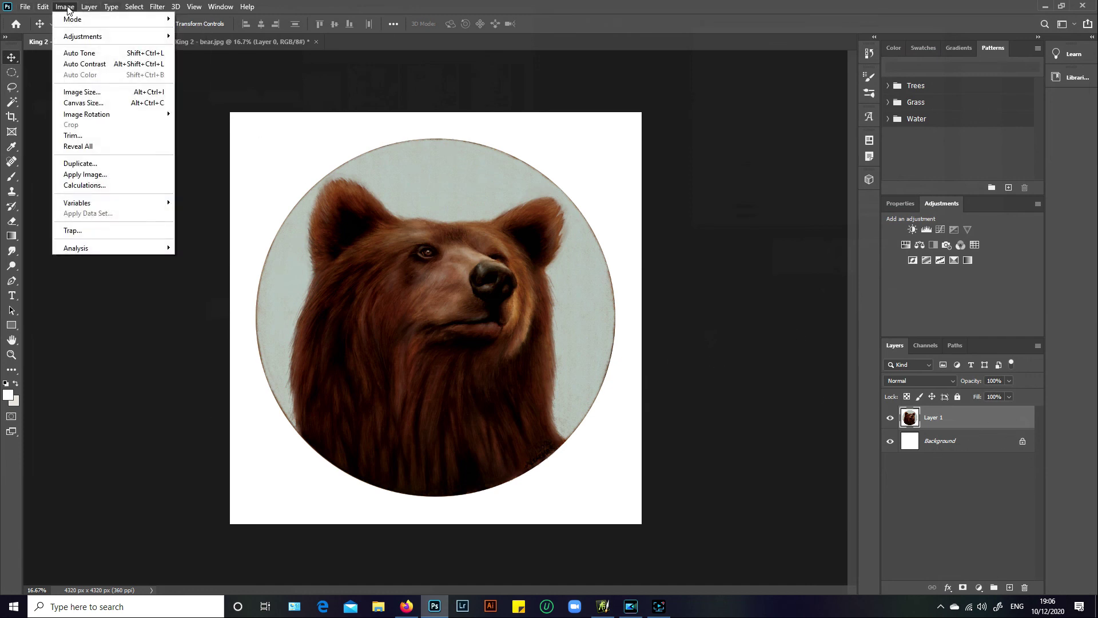
mouse_move(89, 6)
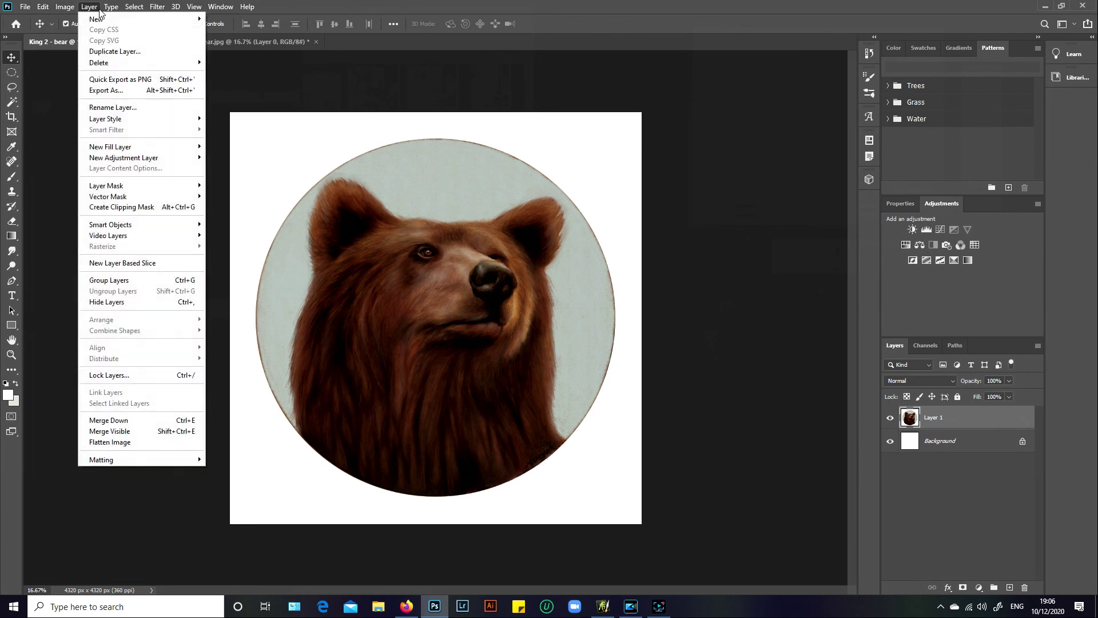
click(114, 442)
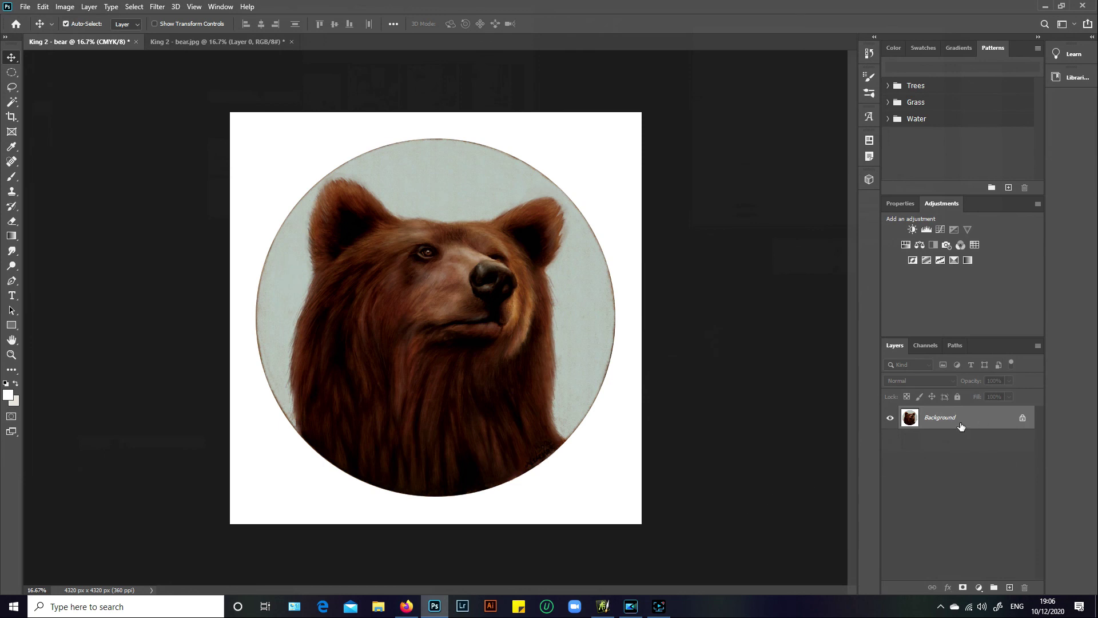
Close the source document "King 2 - bear.jpg" without saving its changes.
click(224, 37)
click(292, 42)
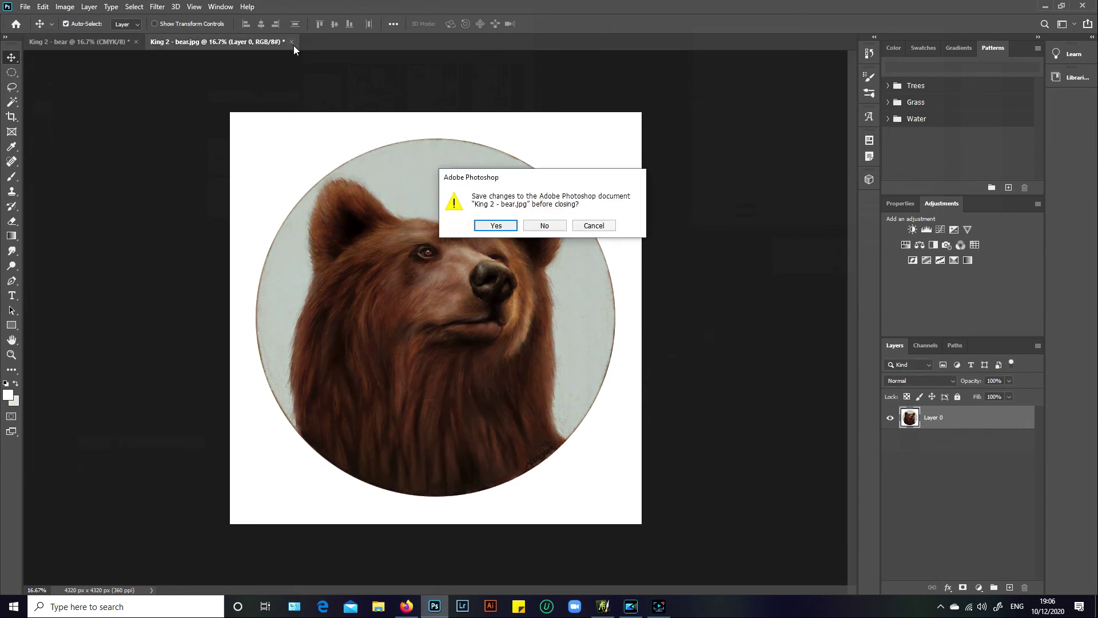
click(546, 225)
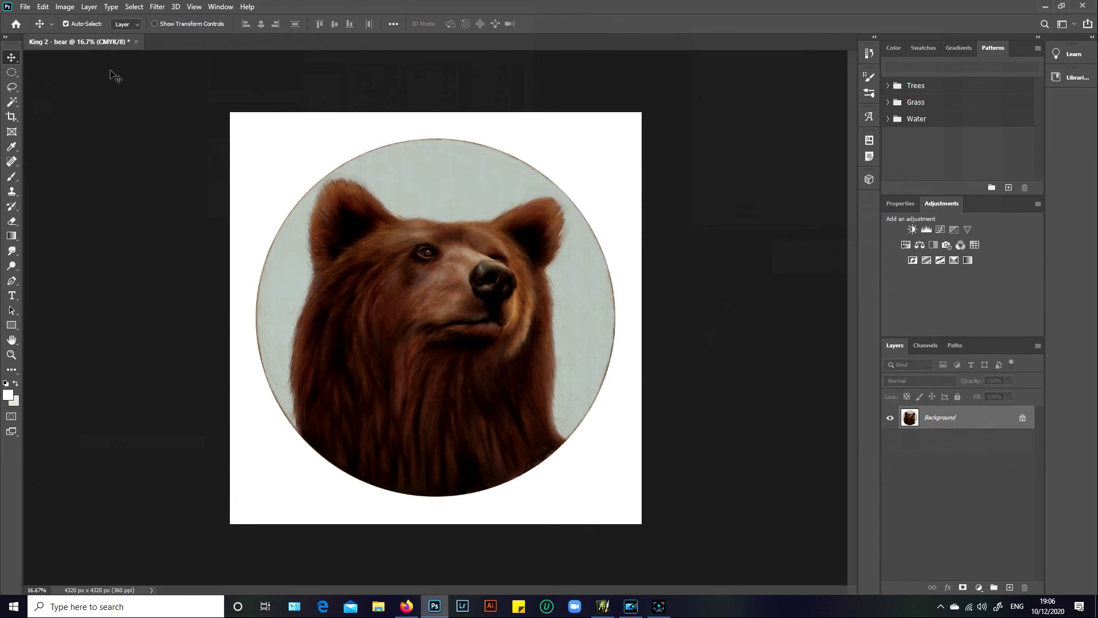
Start saving the flattened document as a JPEG copy on the computer and name it "King 2 - print 12 x 12 inch CMYK 360dpi".
click(25, 7)
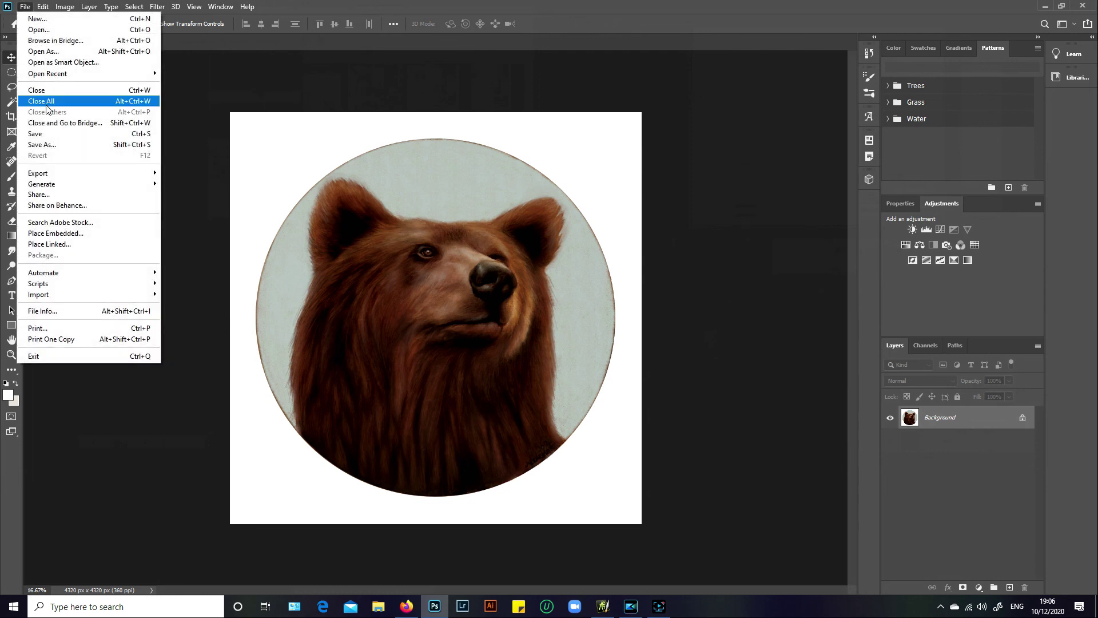
click(51, 145)
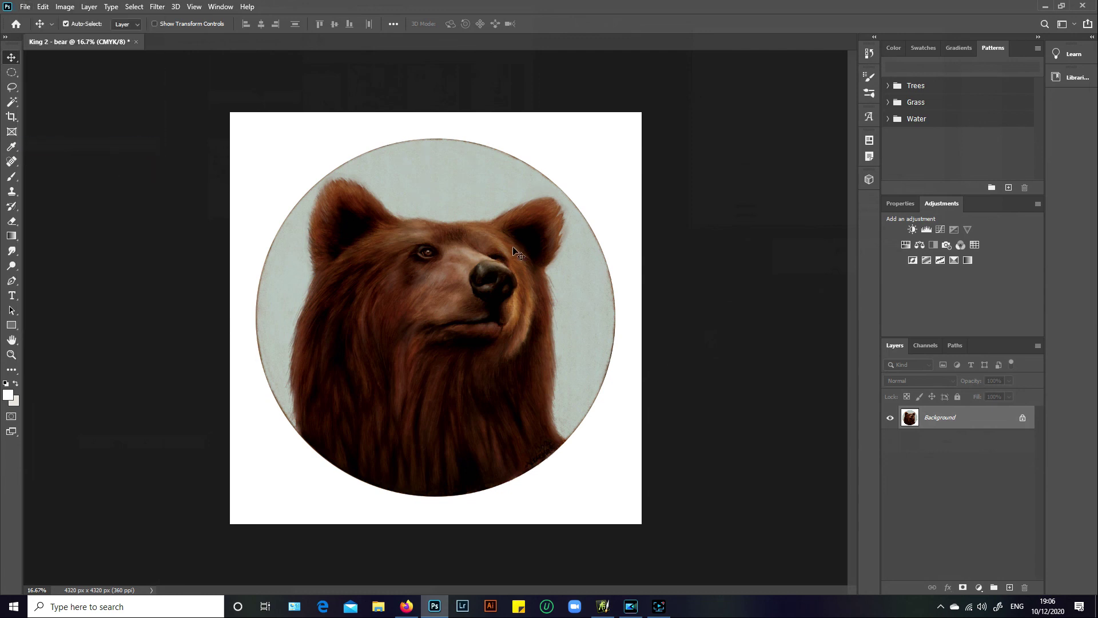
click(625, 402)
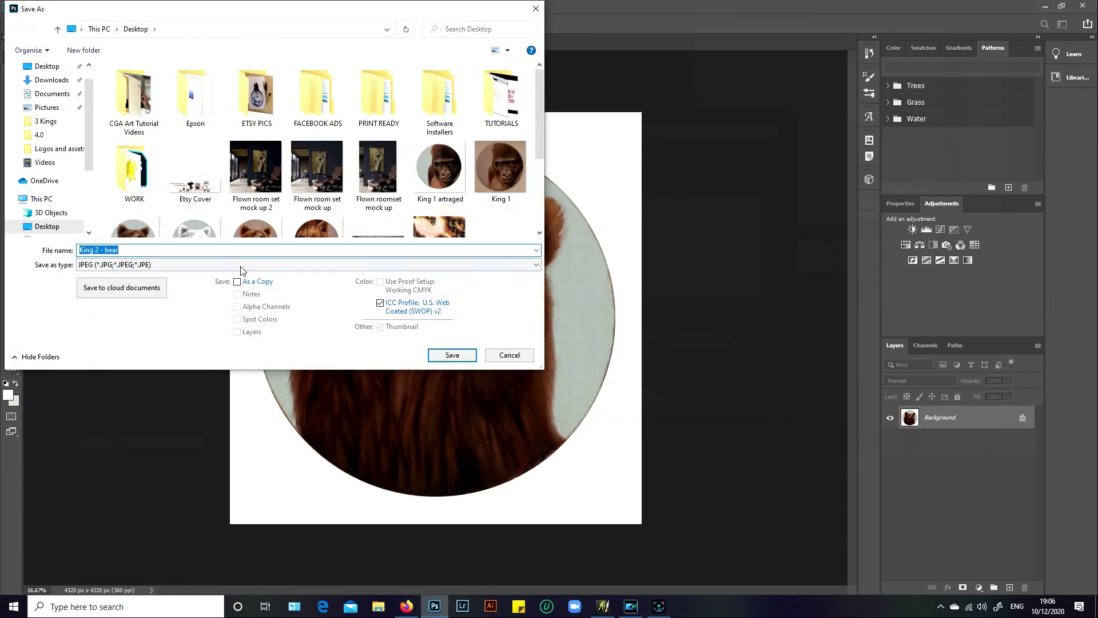
click(135, 251)
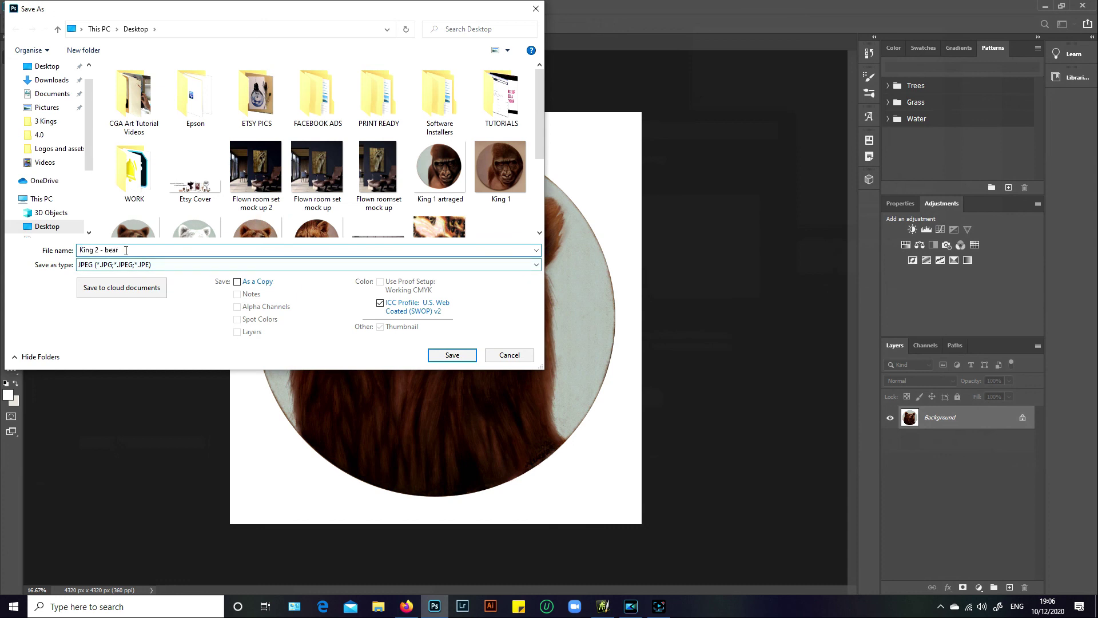
key(BackSpace)
key(BackSpace)
key(BackSpace)
key(BackSpace)
click(127, 261)
click(244, 254)
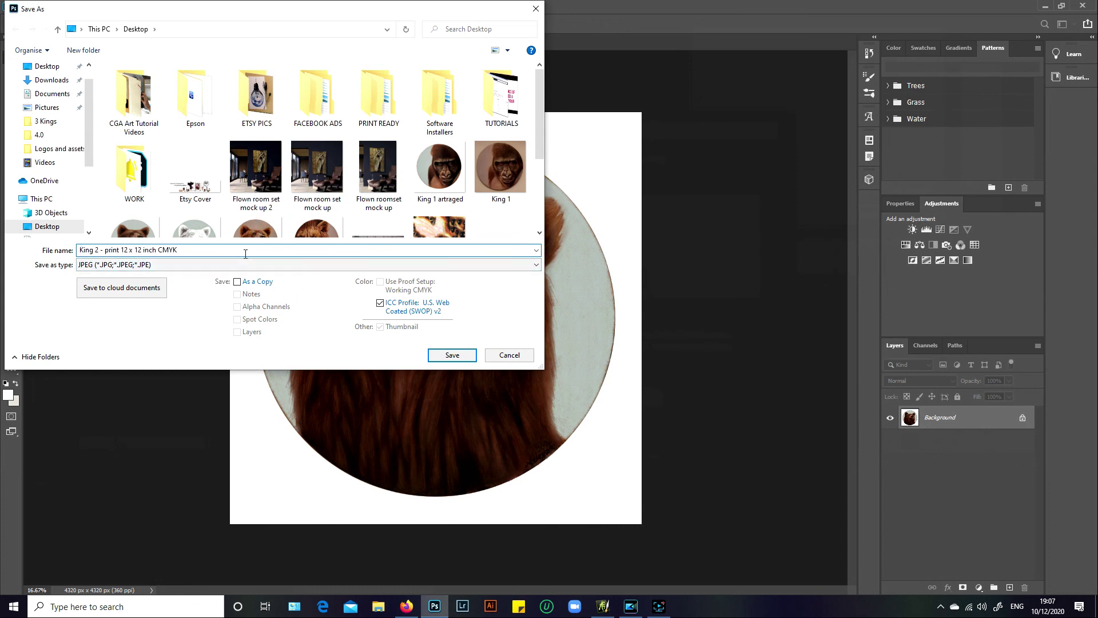
text(360dpi)
Save the JPEG into the 3 Kings folder inside PRINT READY at quality 12 (Maximum), Progressive with 3 scans.
double_click(378, 109)
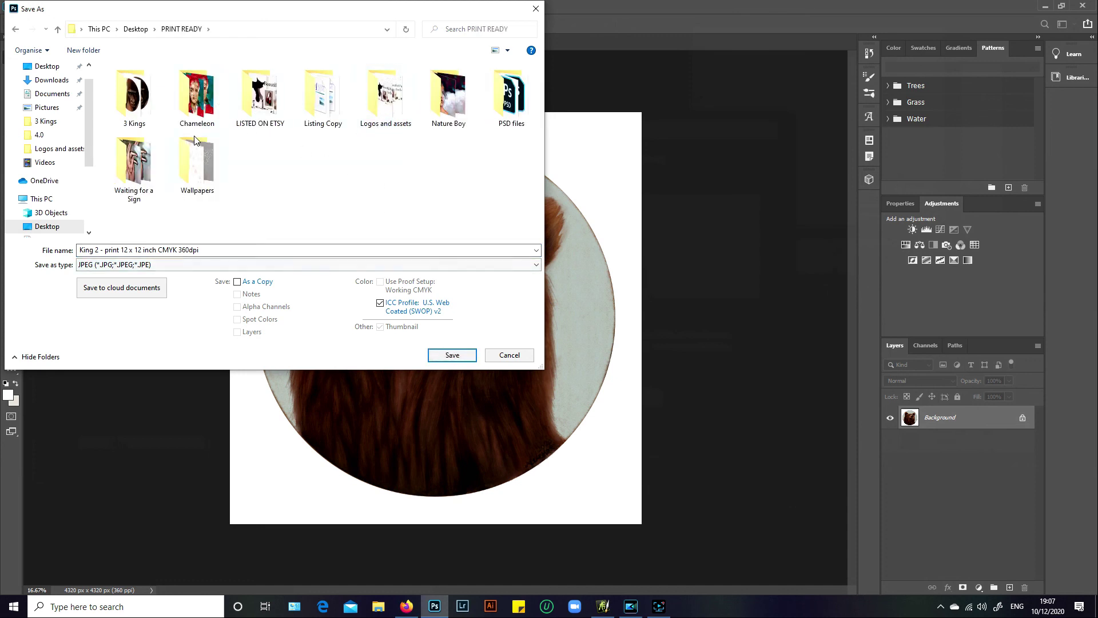
double_click(142, 109)
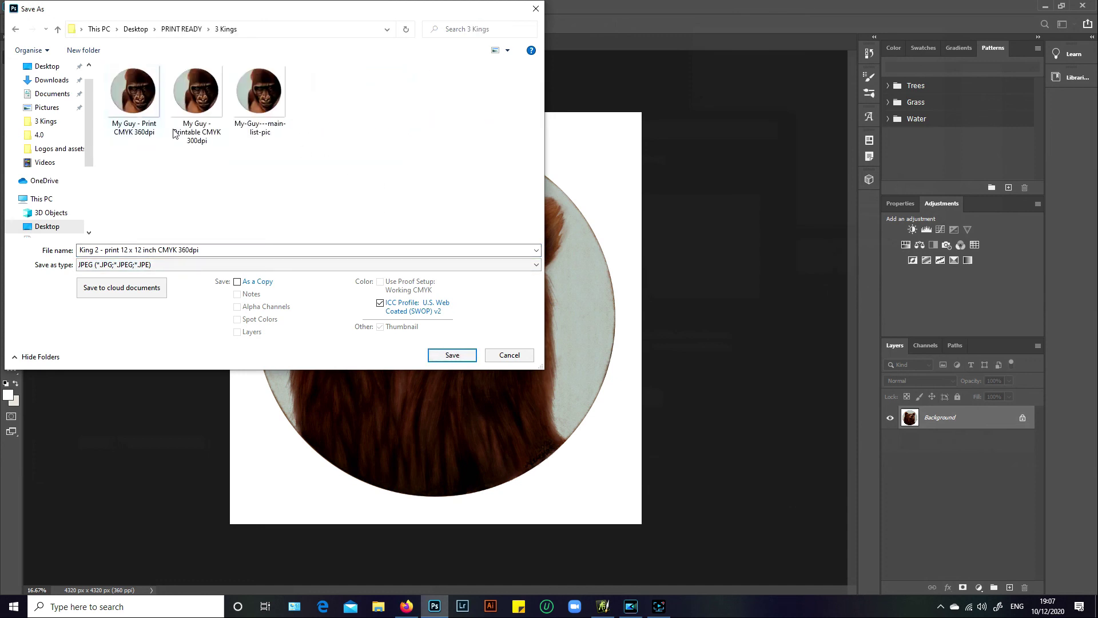
click(447, 355)
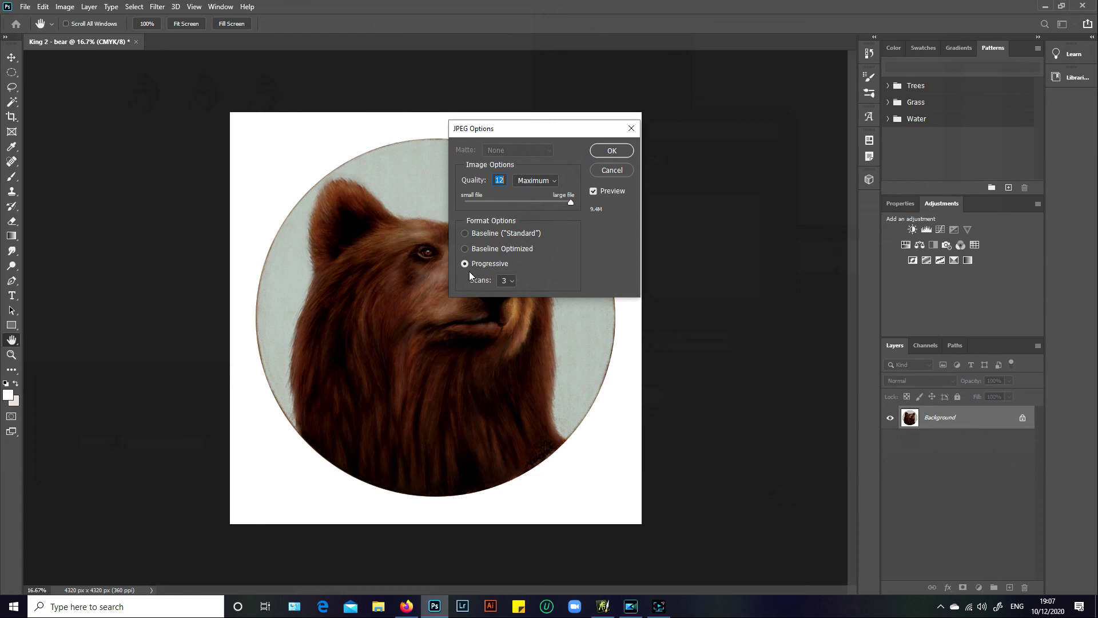
click(603, 150)
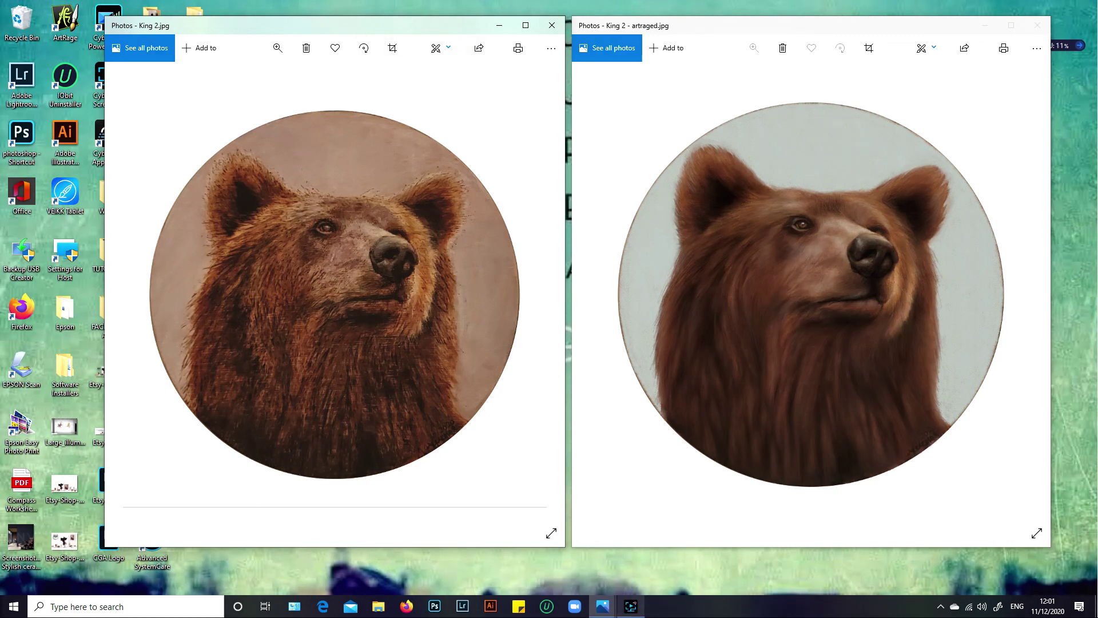
click(631, 606)
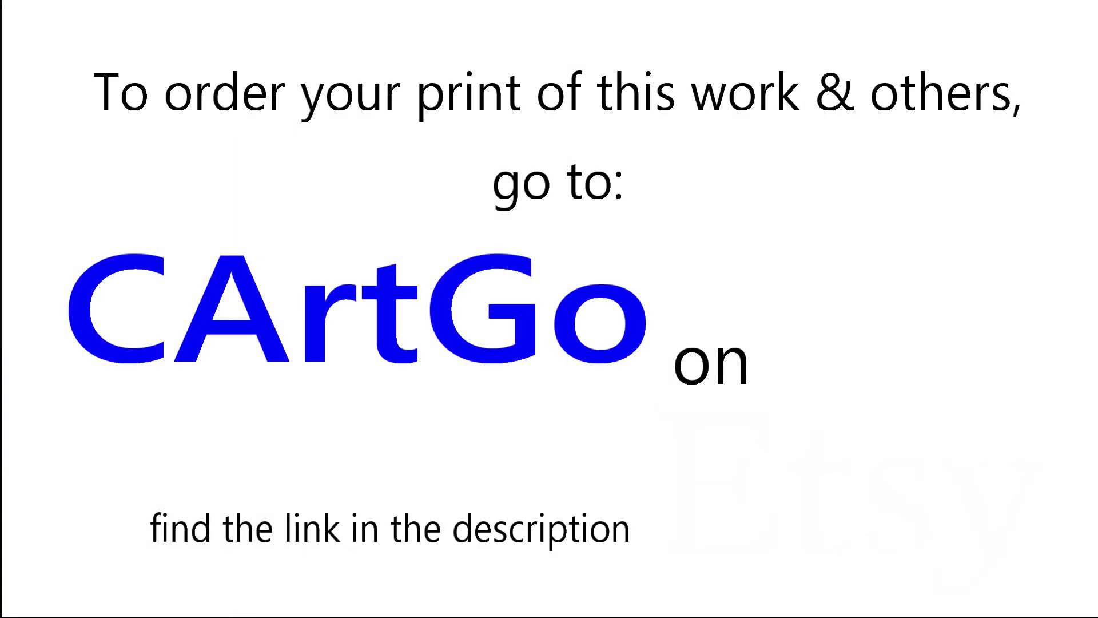